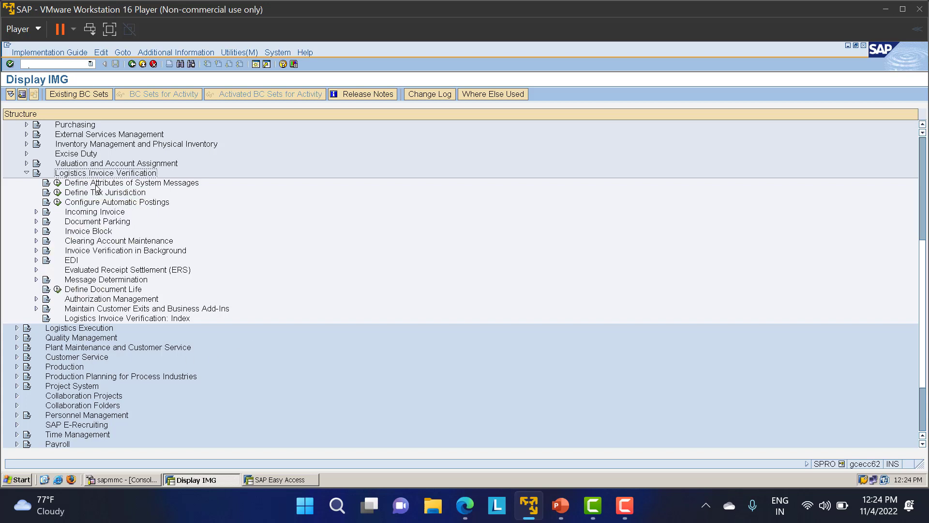
Review the system message attributes defined for Logistics Invoice Verification, and return to the implementation guide.
click(57, 184)
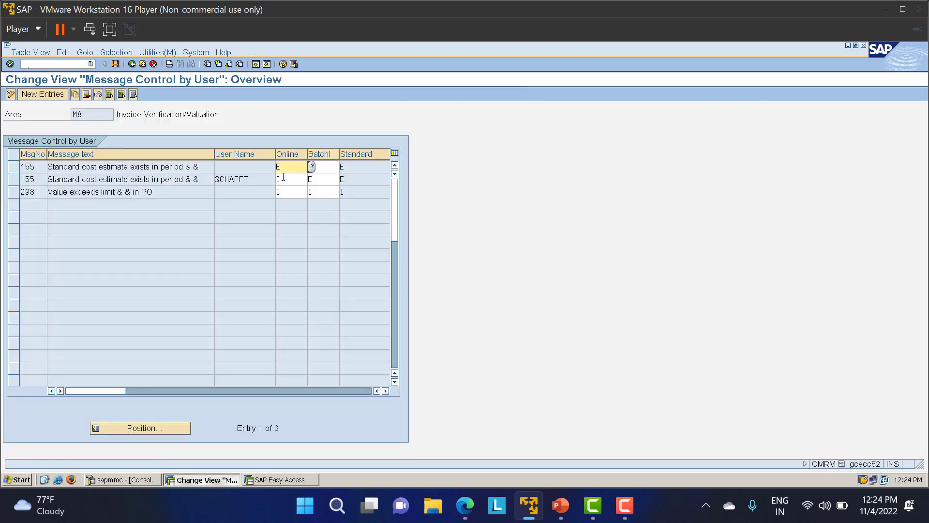
click(131, 64)
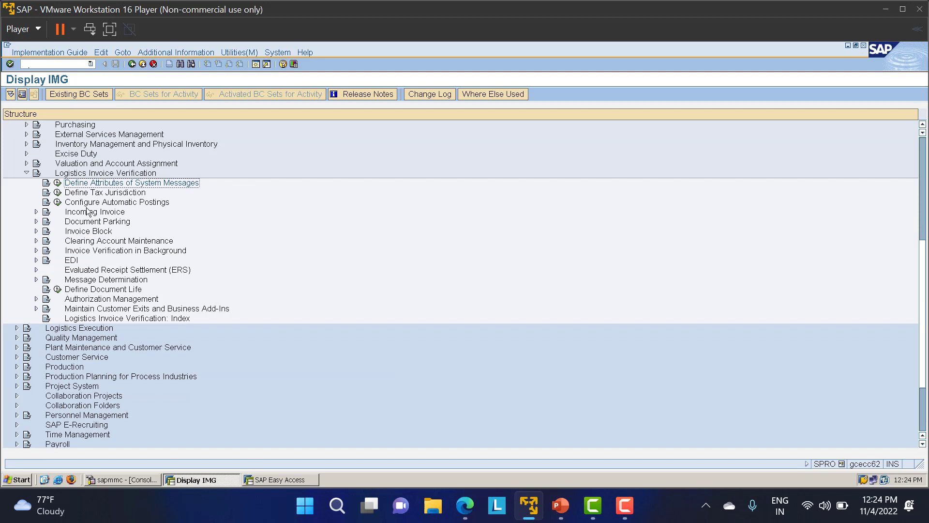
Examine the account assignment procedures for automatic Materials Management postings (group RMK), and return to the implementation guide.
click(57, 201)
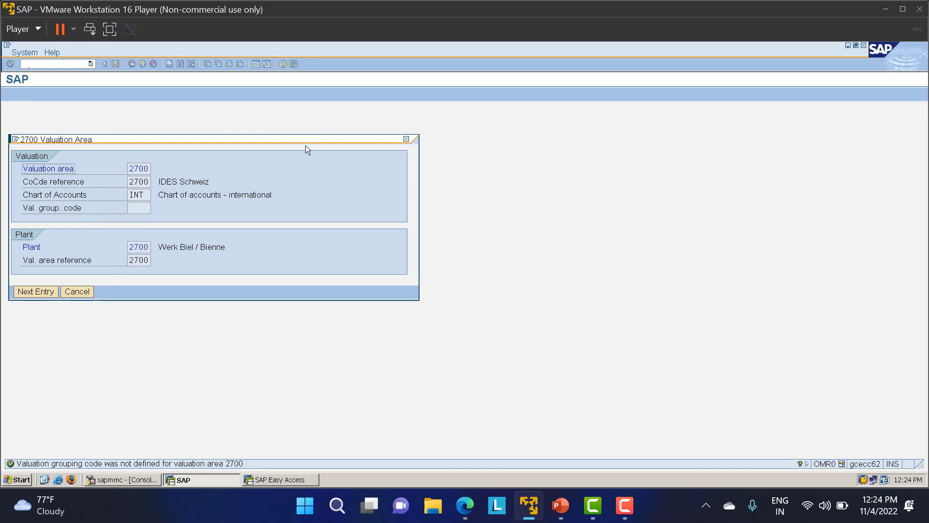
click(406, 139)
click(57, 93)
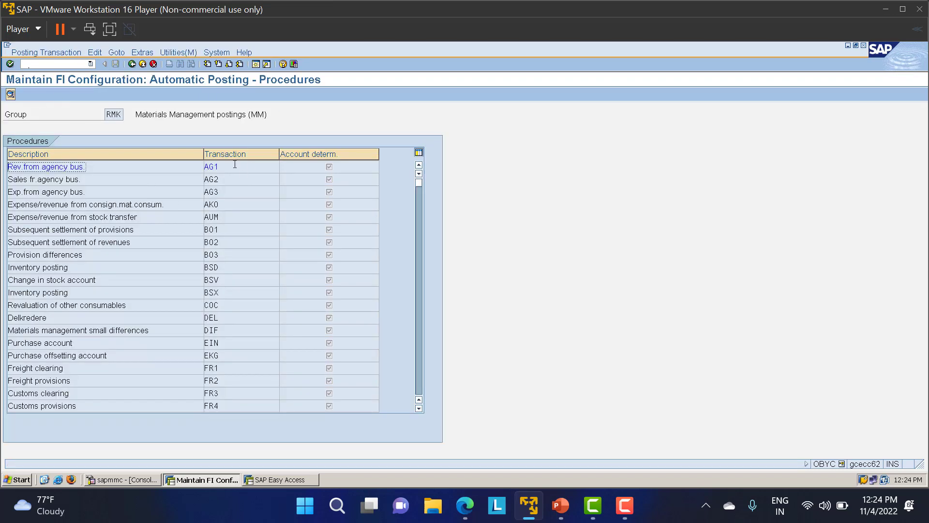
scroll(225, 217, down, 5)
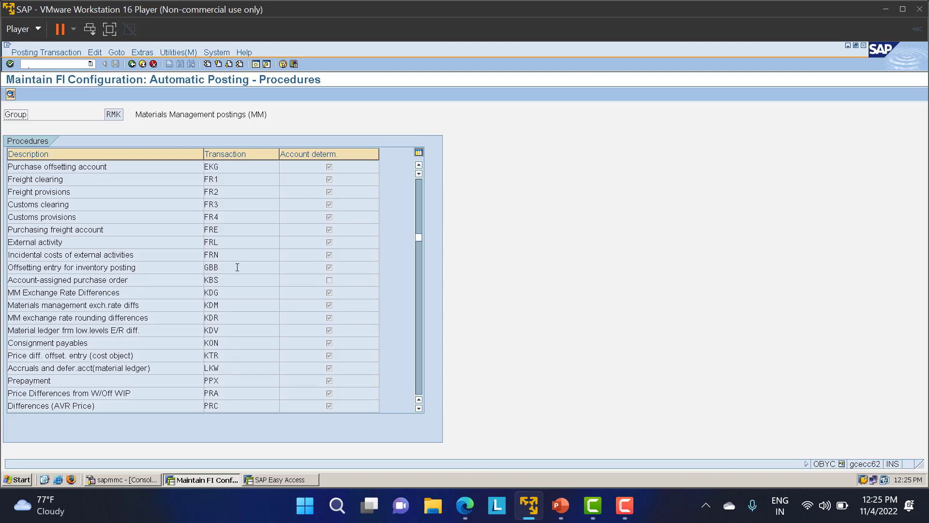
scroll(229, 229, down, 3)
scroll(231, 218, up, 5)
scroll(230, 208, up, 2)
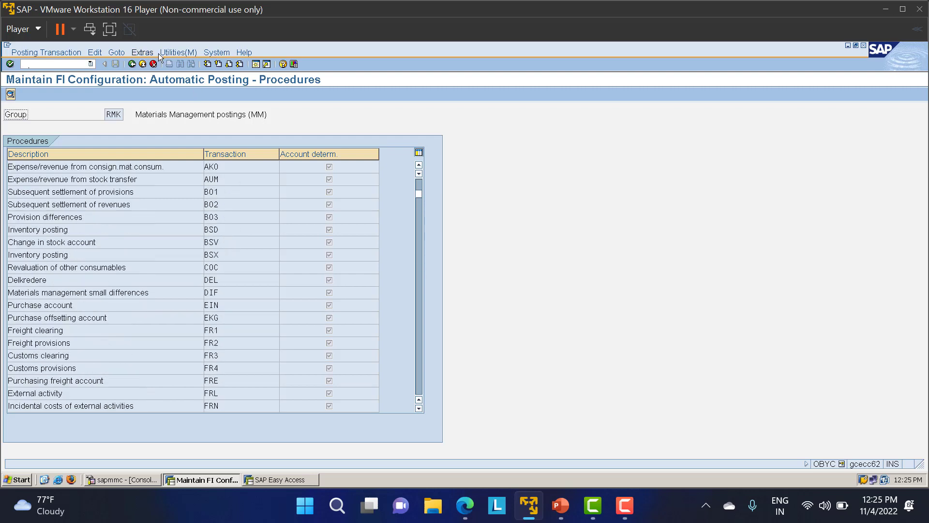
click(132, 64)
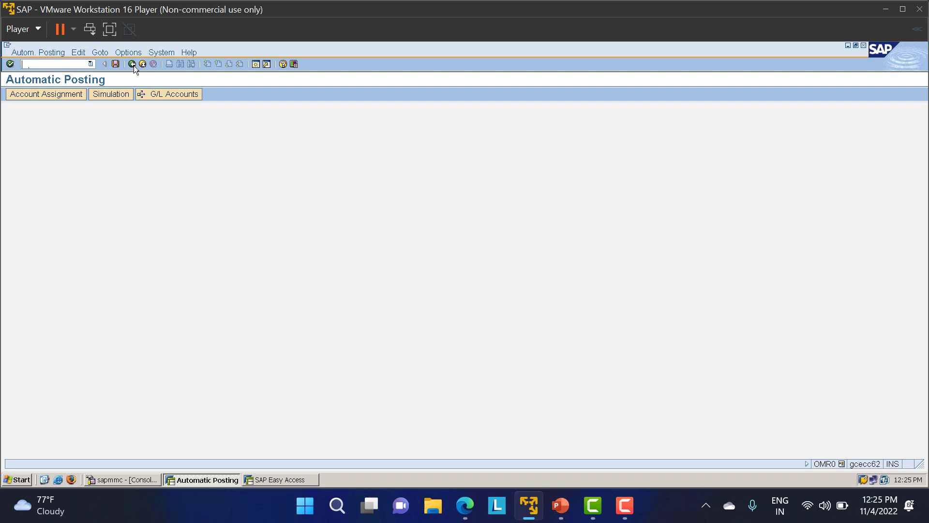
click(133, 64)
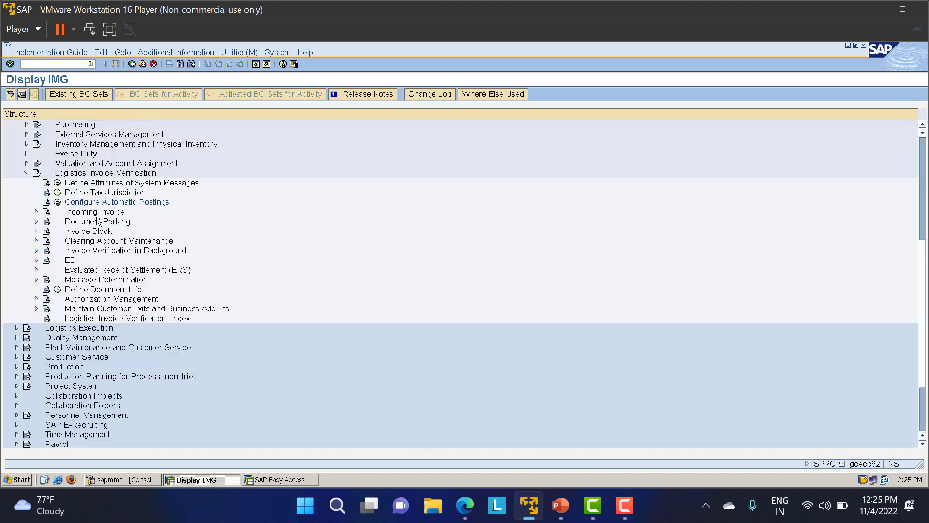
Review the configuration activities under Incoming Invoice and EDI within Logistics Invoice Verification, collapsing each node again.
click(36, 212)
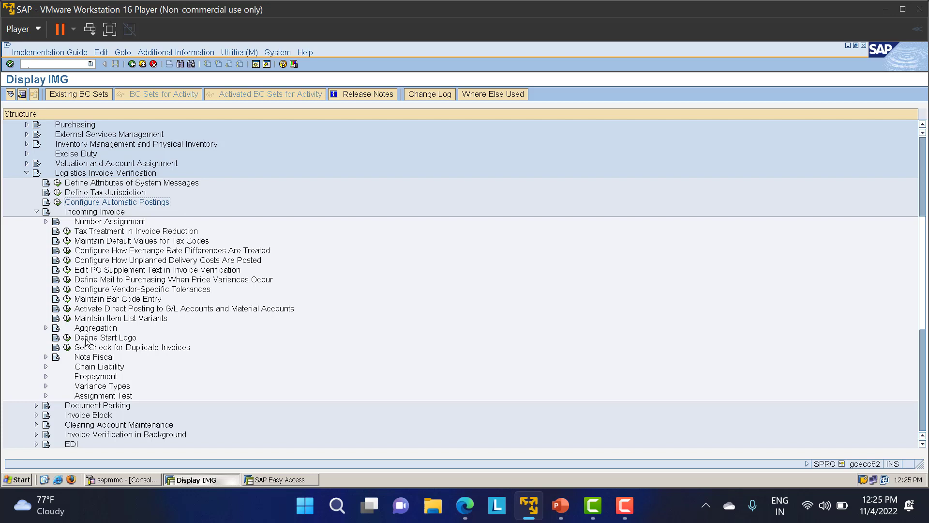
click(36, 212)
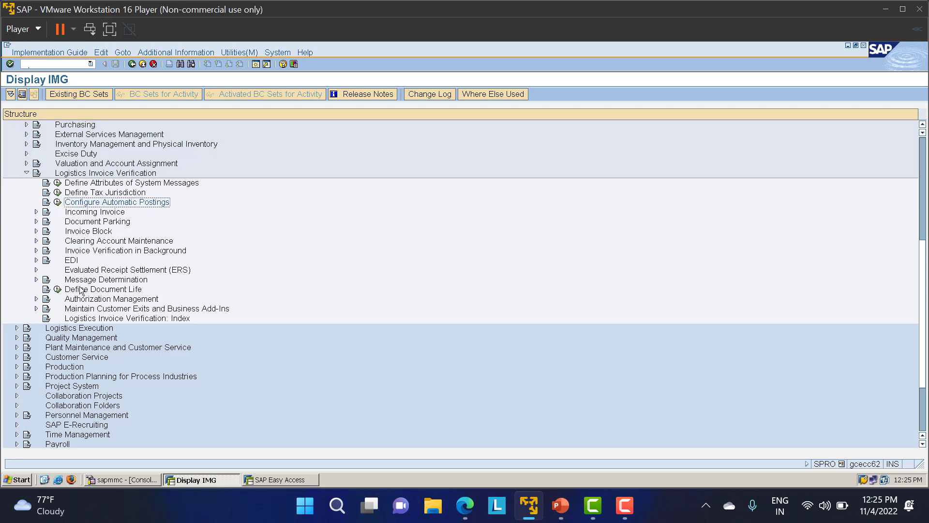
click(72, 261)
click(36, 260)
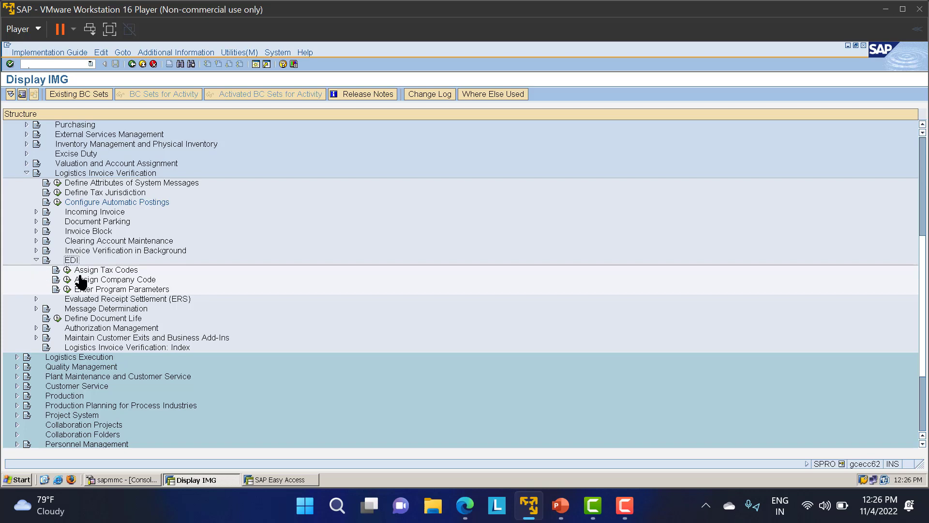
click(37, 261)
scroll(29, 179, up, 2)
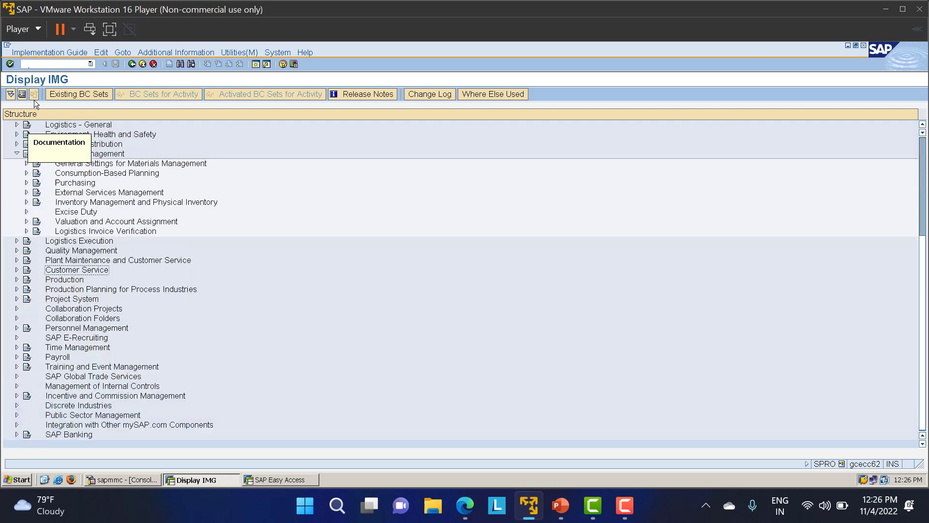
Return to the SAP Easy Access menu and expand Logistics to the Materials Management areas, with Purchasing collapsed.
click(44, 66)
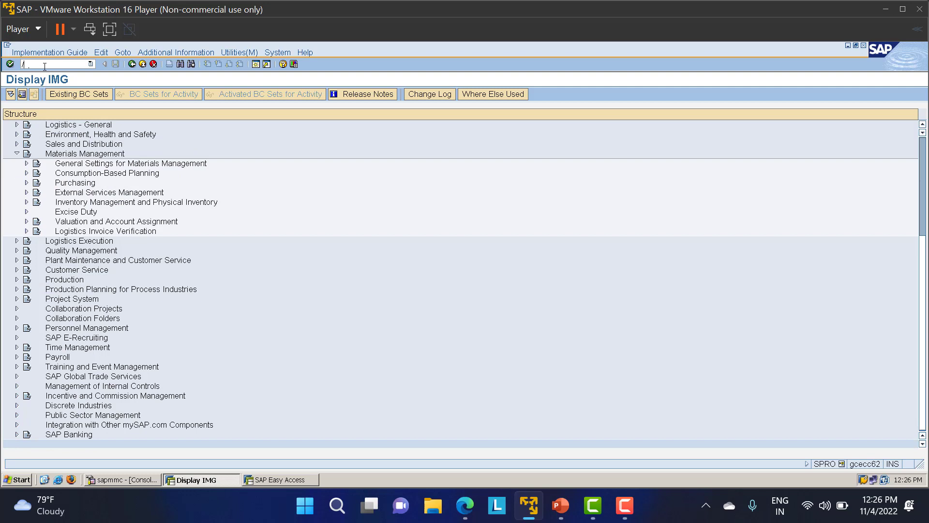
key(Return)
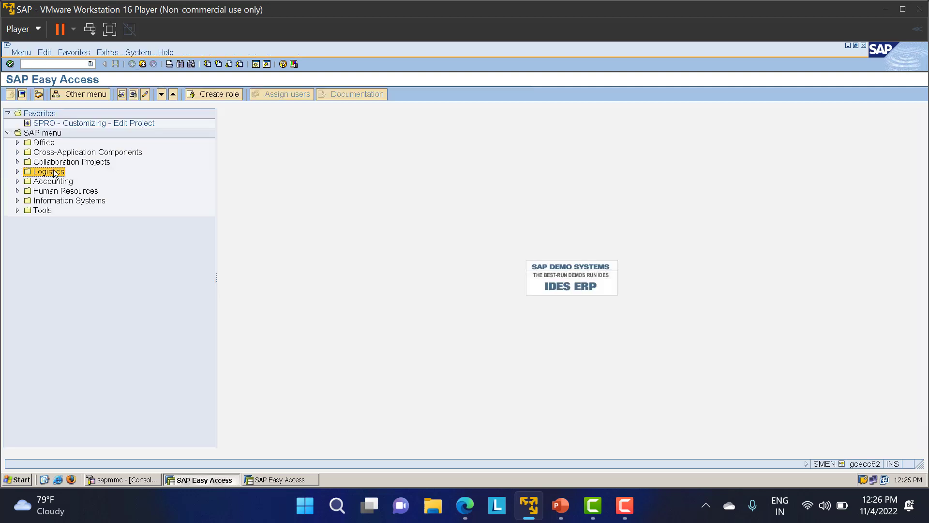
click(17, 172)
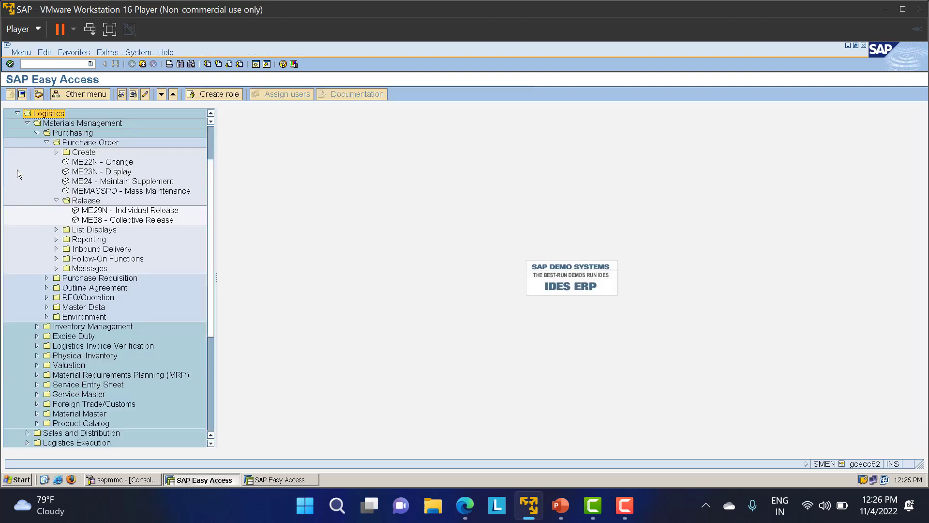
click(47, 143)
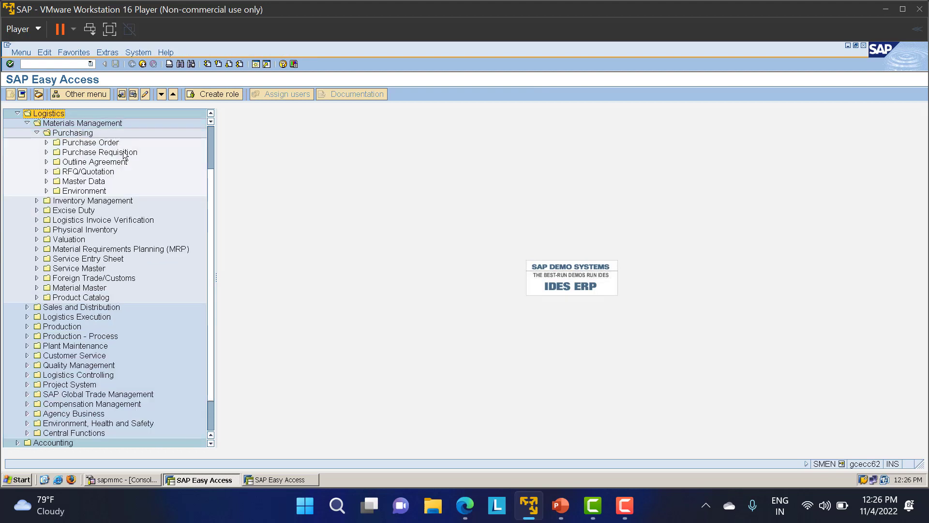
click(37, 133)
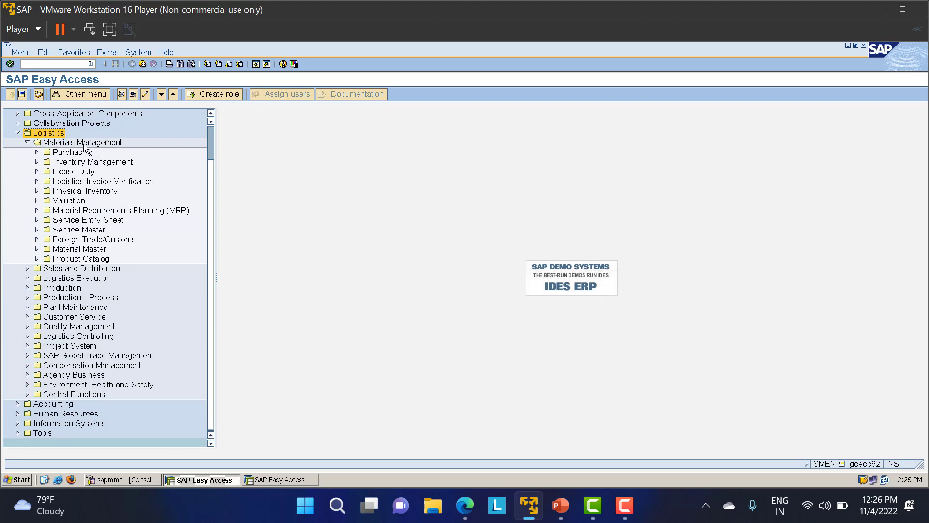
Open the MIRO - Enter Invoice transaction from Document Entry under Logistics Invoice Verification.
click(75, 183)
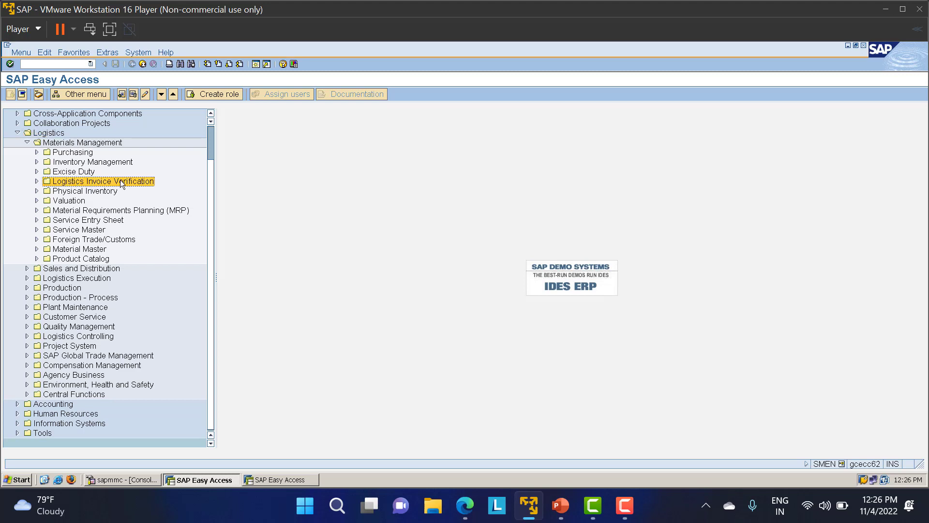
click(37, 181)
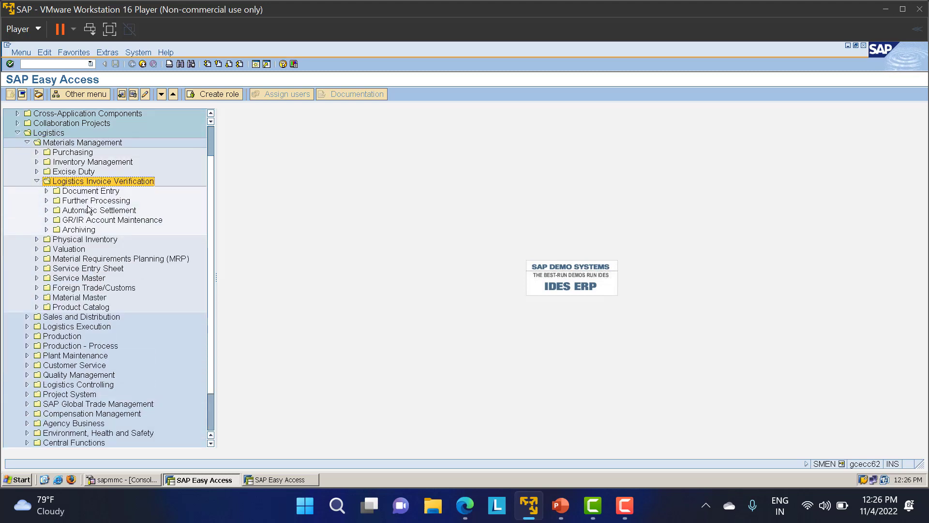
click(47, 190)
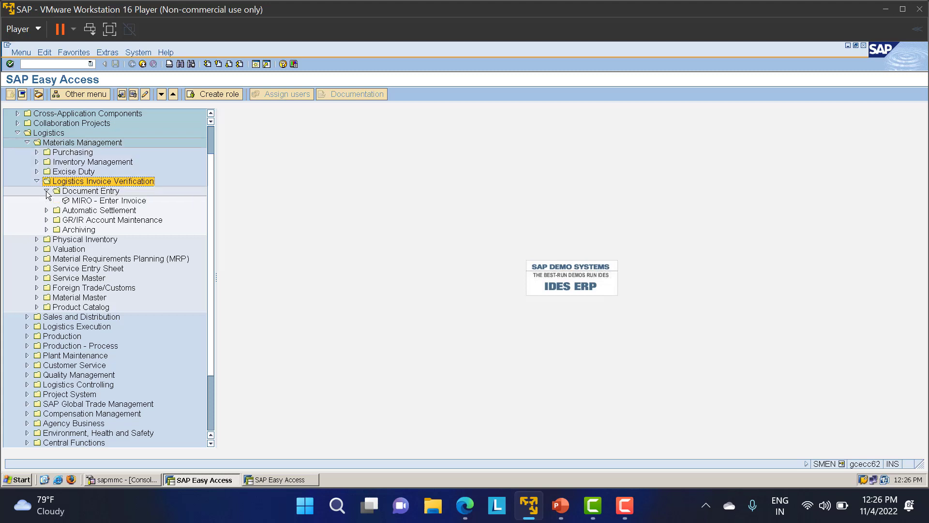
click(87, 201)
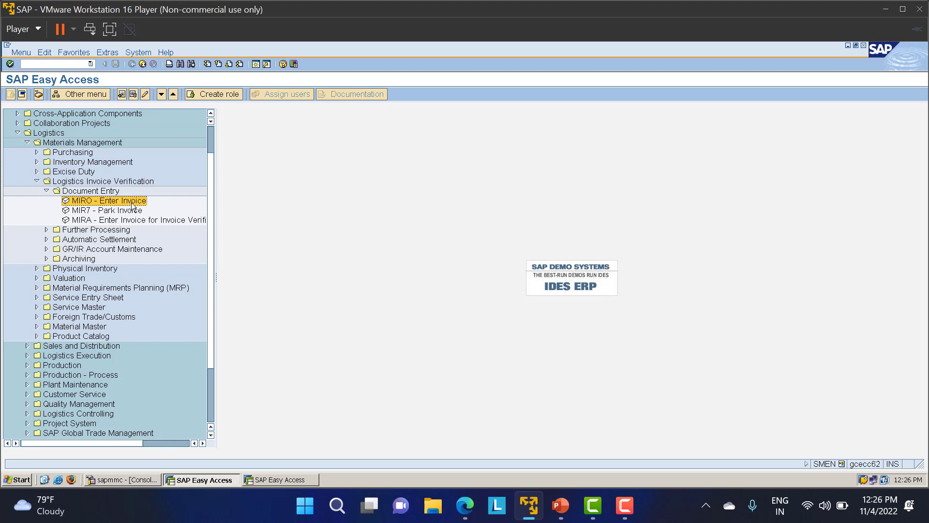
double_click(99, 203)
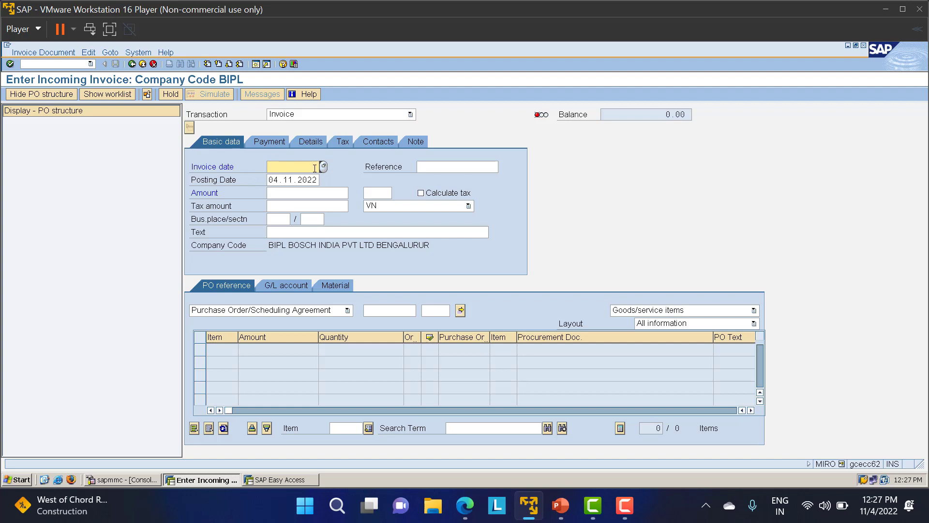
Set the invoice date to 04.11.2022 in the basic data of the incoming invoice.
click(324, 167)
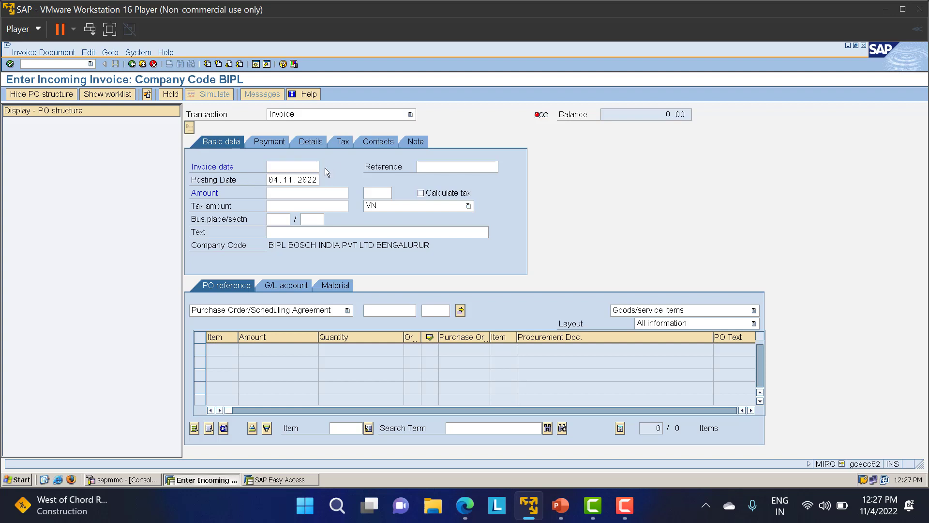
double_click(240, 266)
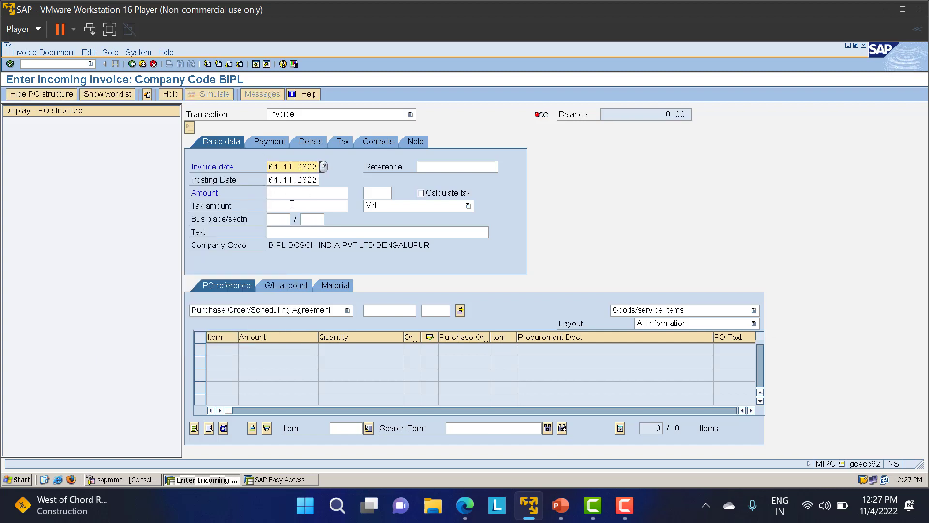
click(432, 167)
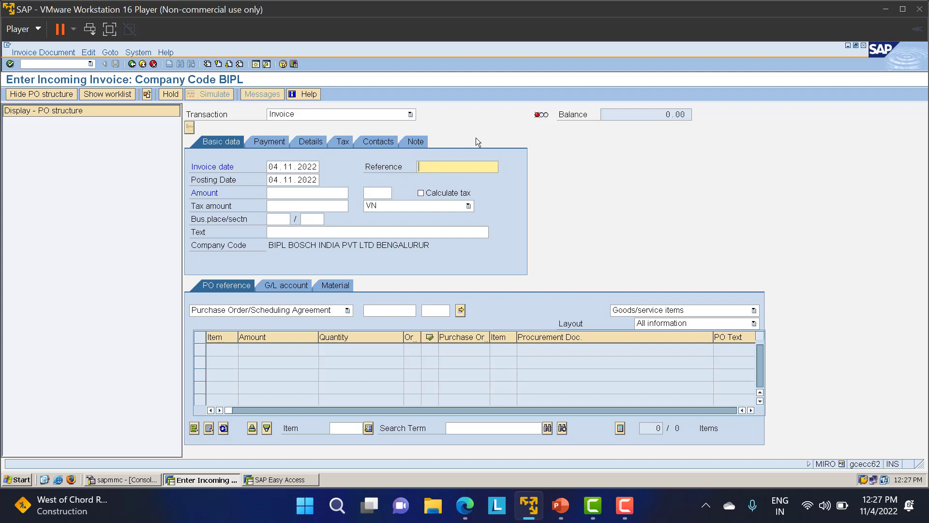
click(280, 191)
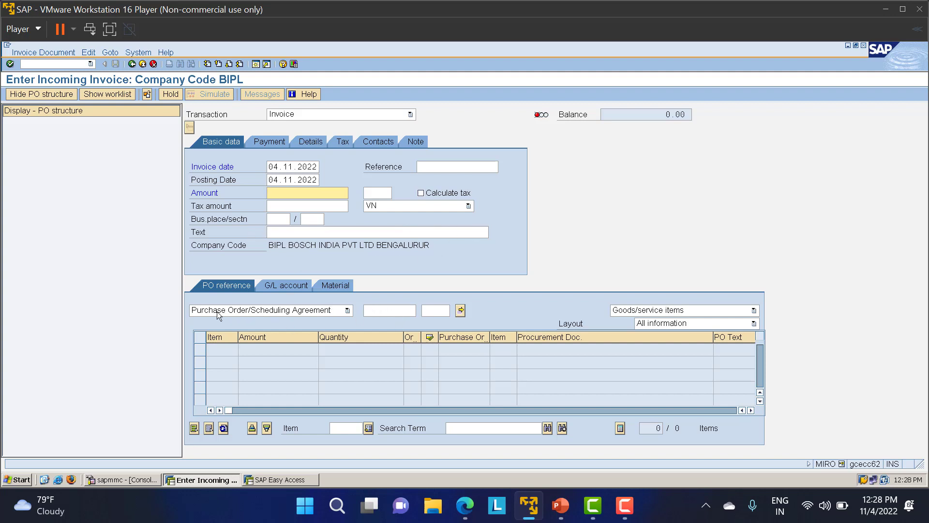
In the second SAP session, run ME2N to list the purchasing documents for purchasing organization LT01.
click(380, 310)
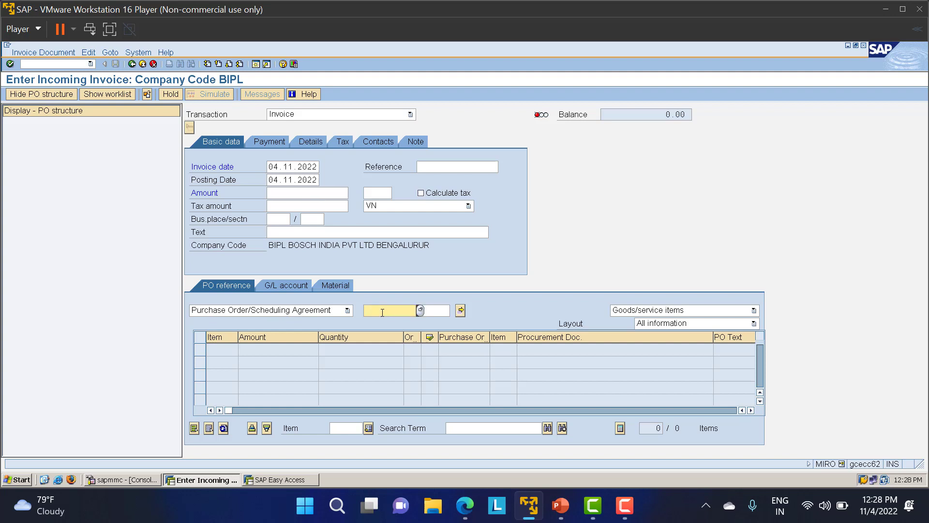
click(286, 483)
click(46, 68)
text(/NME2N)
key(Return)
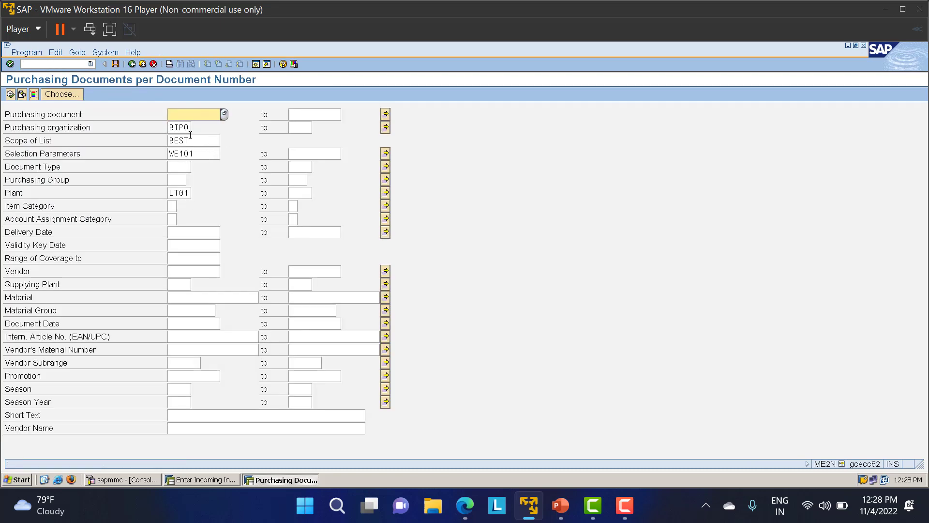
key(Tab)
text(LT01)
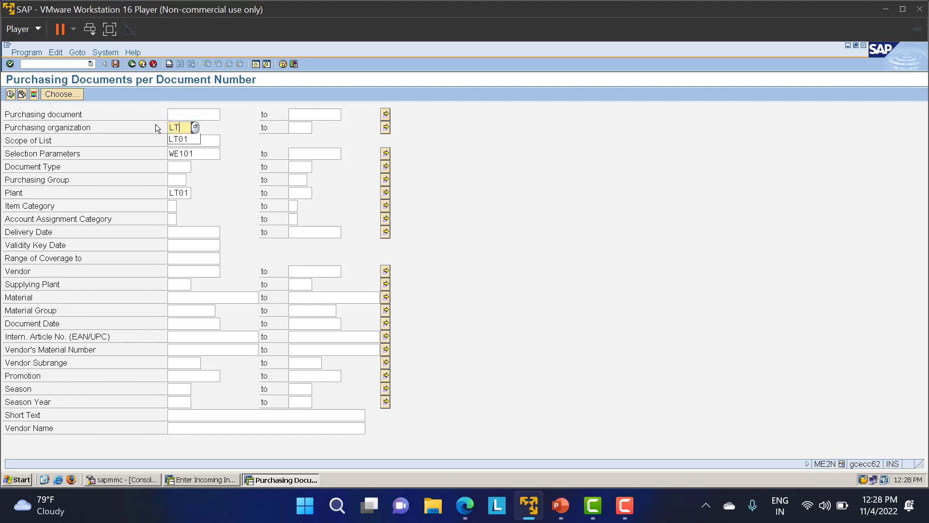
click(11, 94)
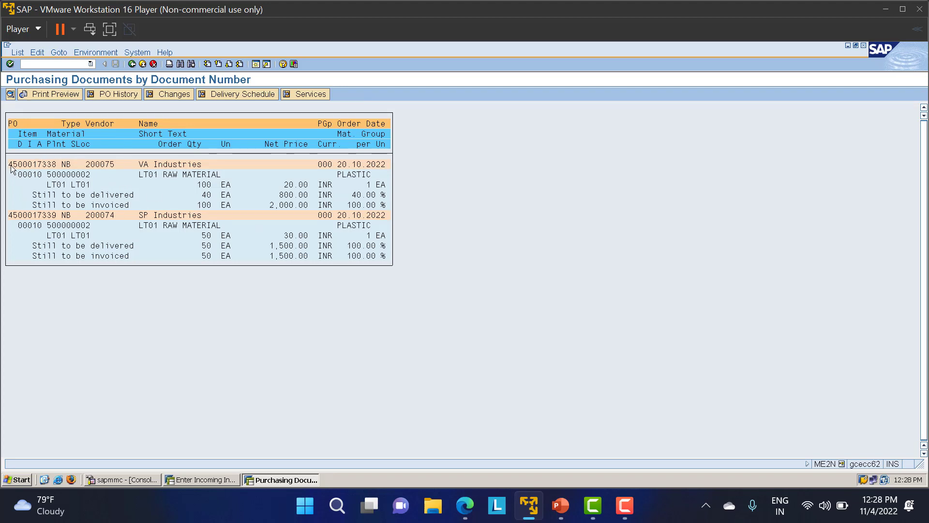
Copy the VA Industries purchase order number into the incoming invoice's purchase order reference, load it, and close the resulting dialogs without entering an invoicing party.
key(ctrl+y)
drag(9, 162, 58, 165)
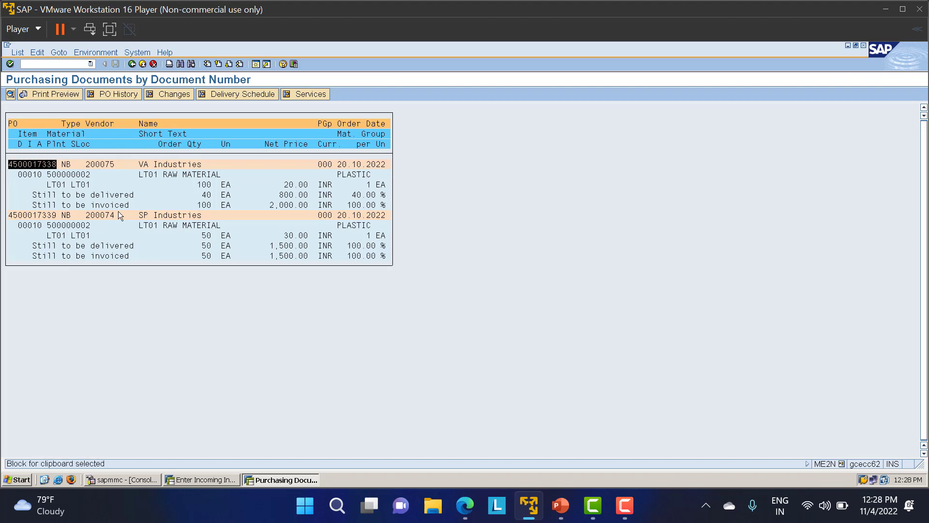
key(ctrl+c)
key(alt+Tab)
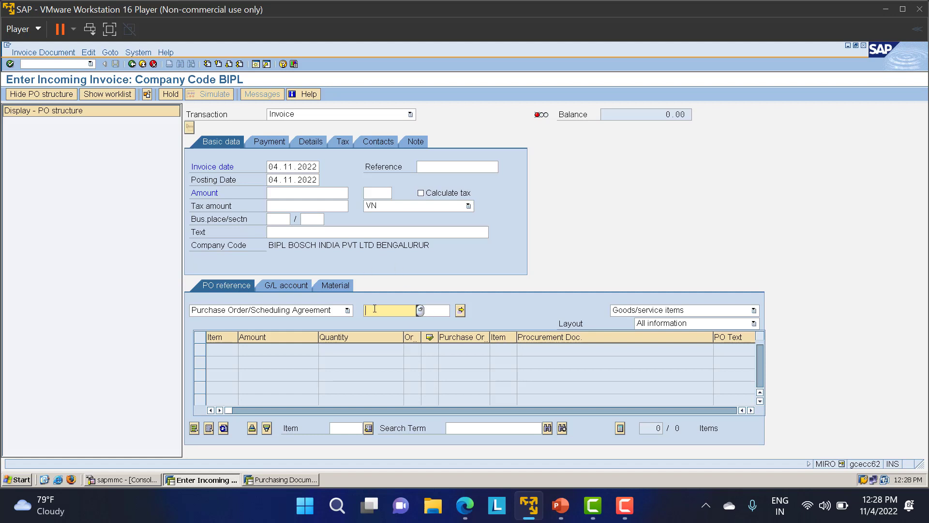
key(ctrl+v)
key(Return)
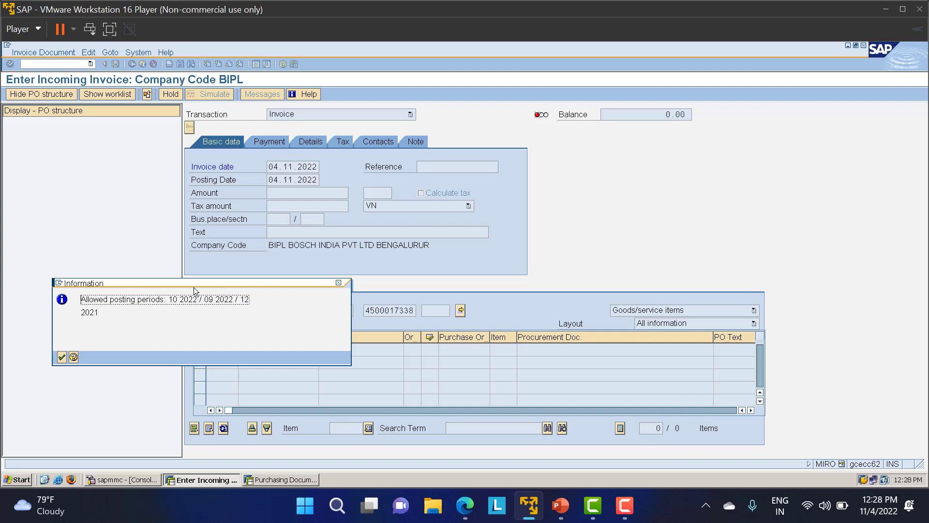
click(339, 283)
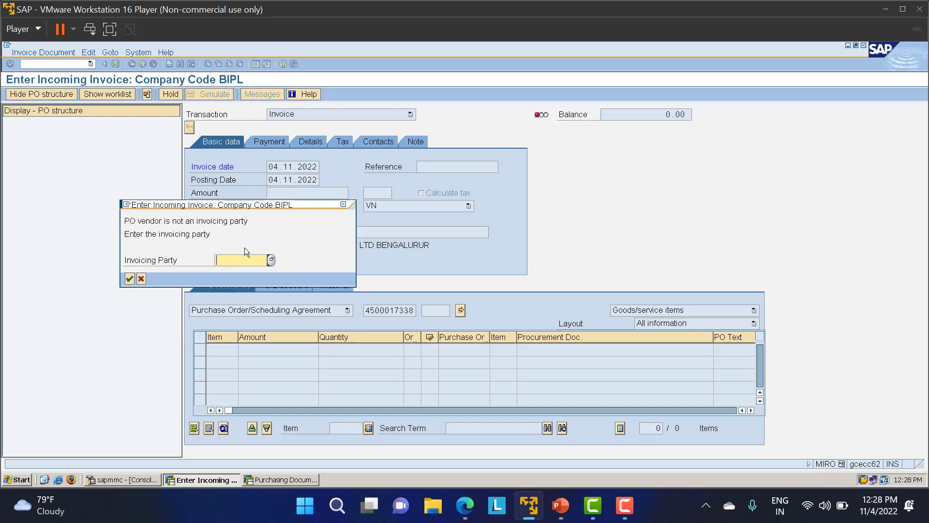
click(343, 204)
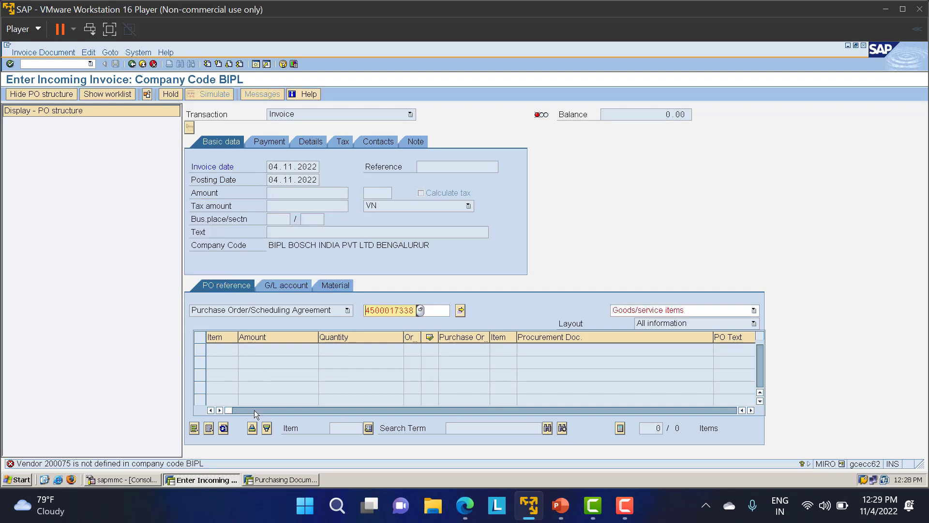
In the second SAP session, run MMRV for company code LT01 and check its current posting period.
click(272, 479)
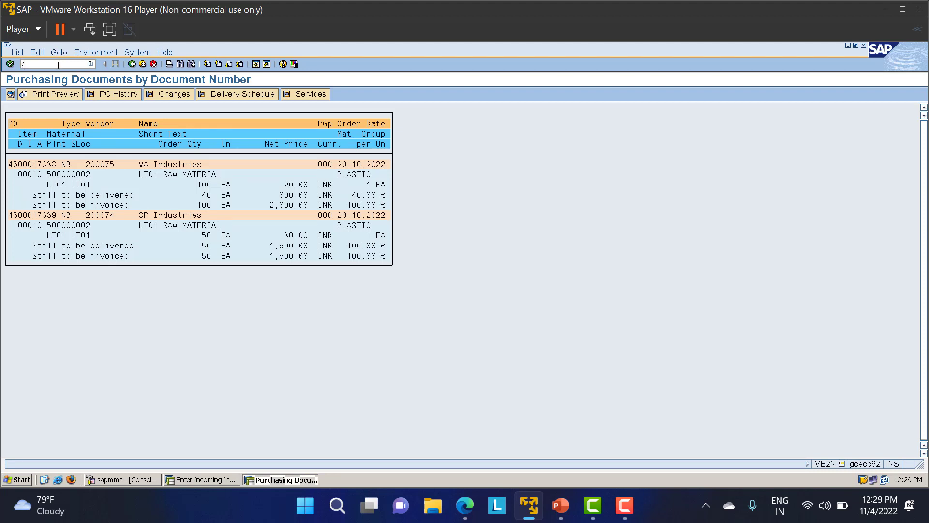
click(58, 65)
text(/NMMRV)
key(Return)
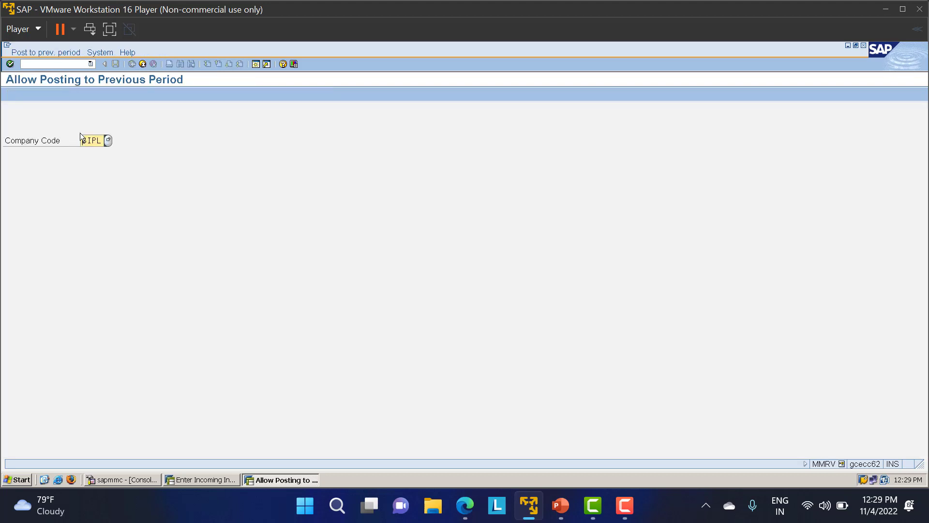
key(Delete)
key(Delete)
key(Delete)
key(Delete)
text(LT01)
key(Return)
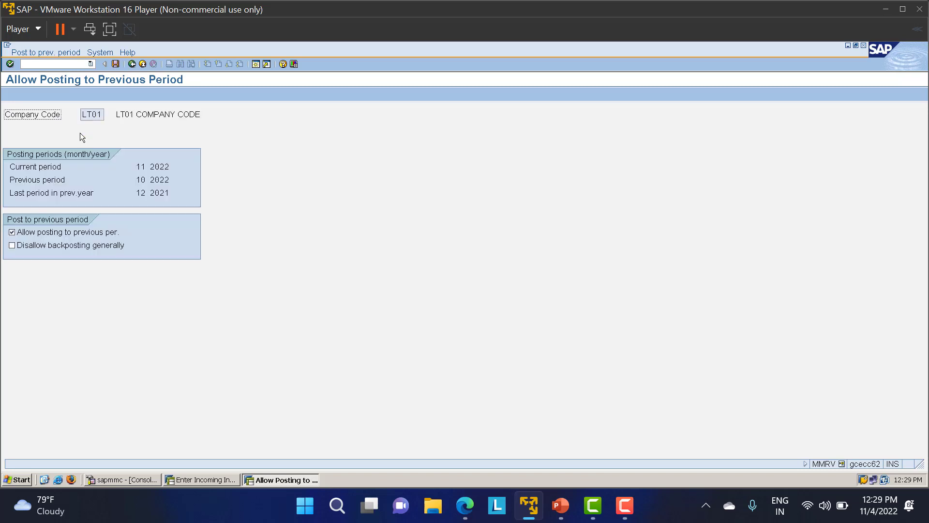
drag(137, 166, 167, 166)
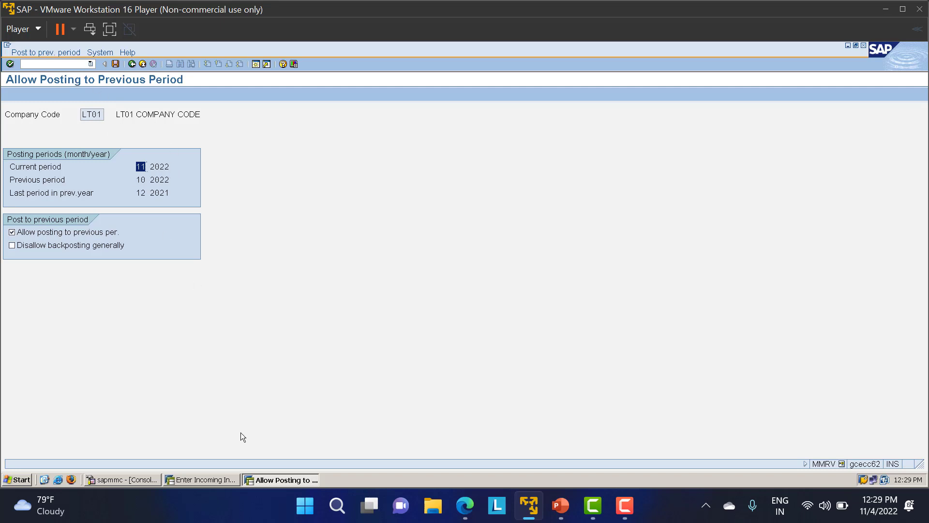
Reload the purchase order in the incoming invoice, and list the vendors of purchasing organization LT01 with MKVZ in the second session.
click(202, 481)
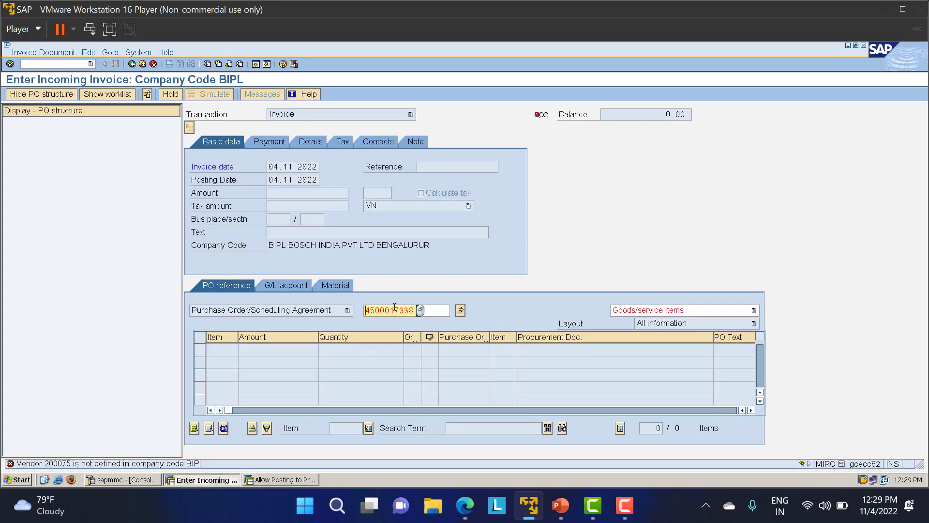
key(Return)
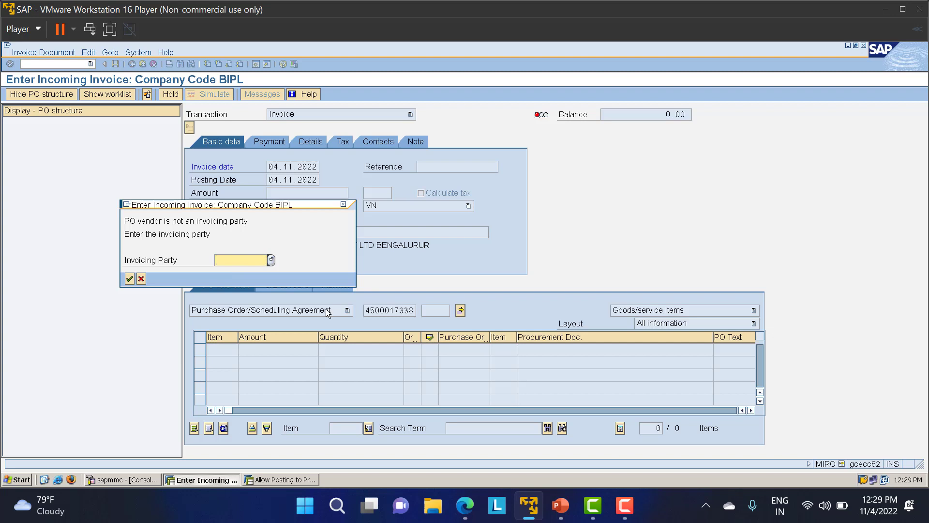
click(298, 481)
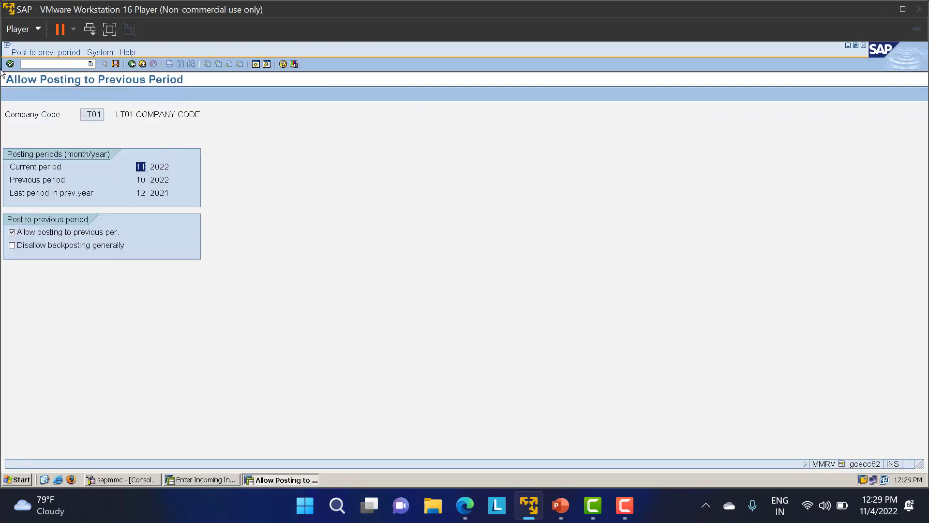
click(38, 64)
text(/NMKVZ)
key(Return)
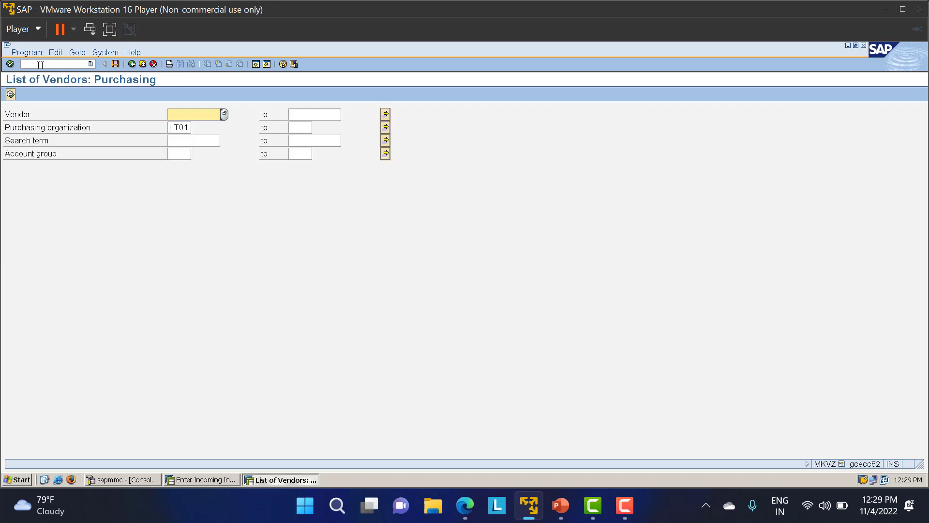
click(12, 95)
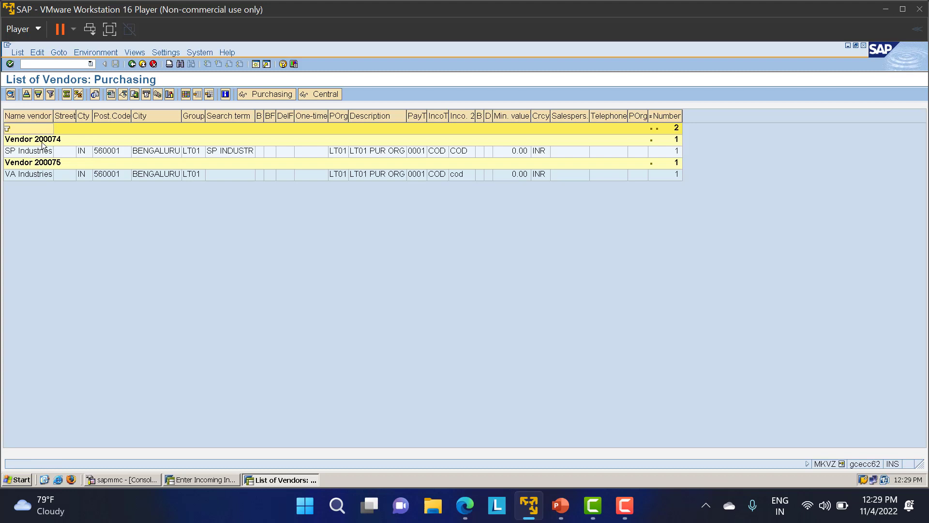
Try to enter the SP Industries vendor number as the invoicing party of the incoming invoice, and close the resulting dialogs.
key(alt+Tab)
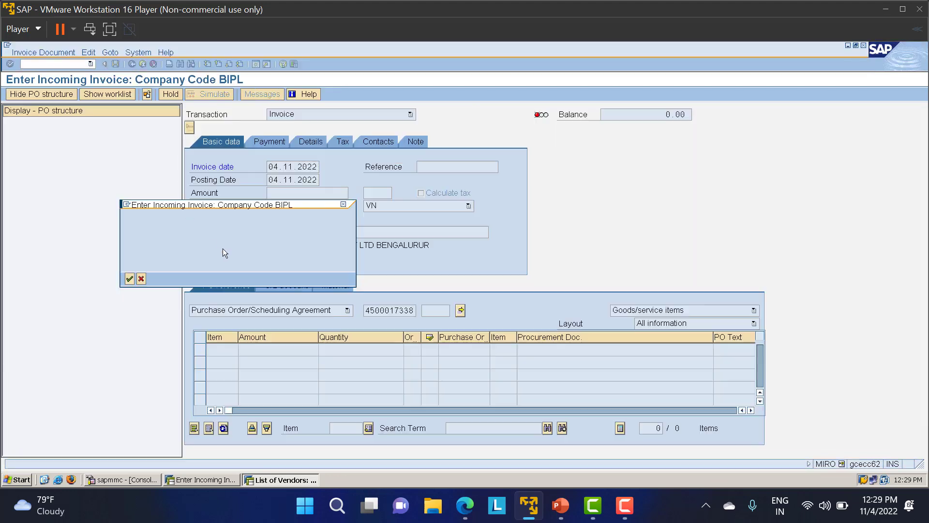
text(200074)
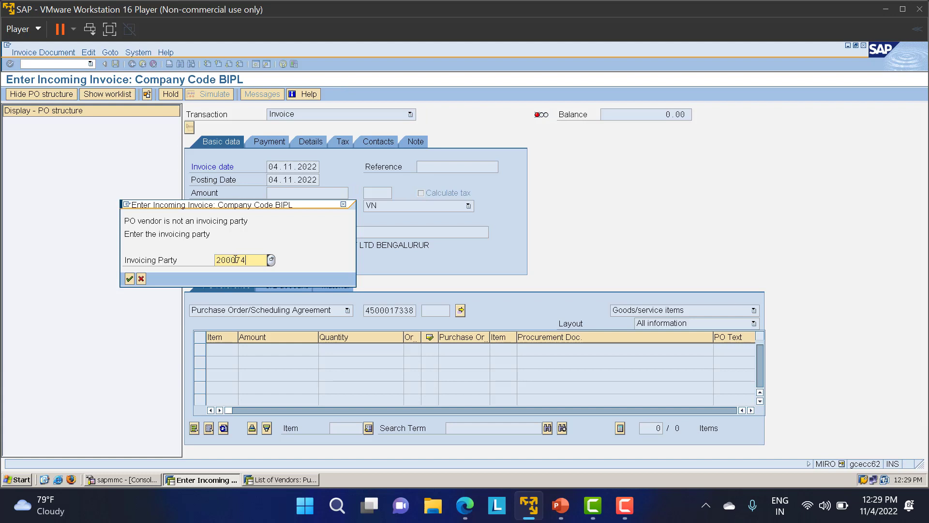
key(Return)
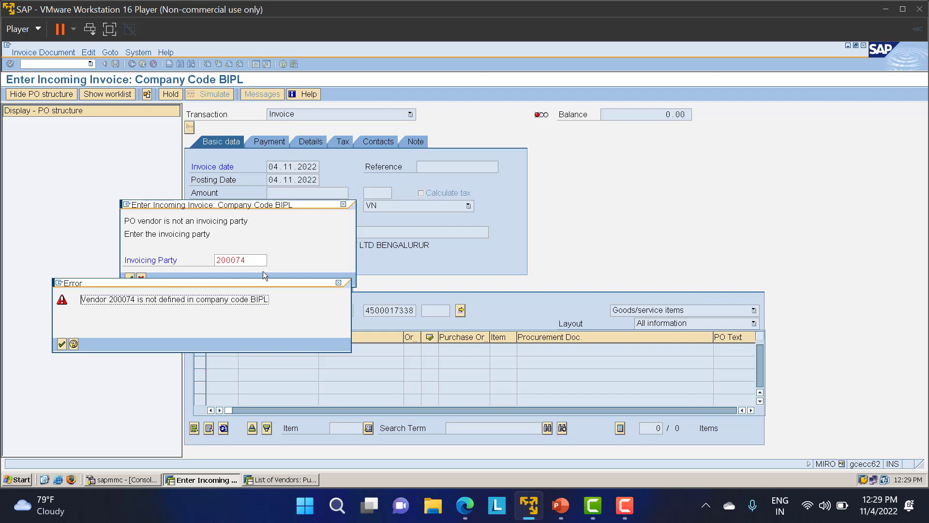
click(338, 282)
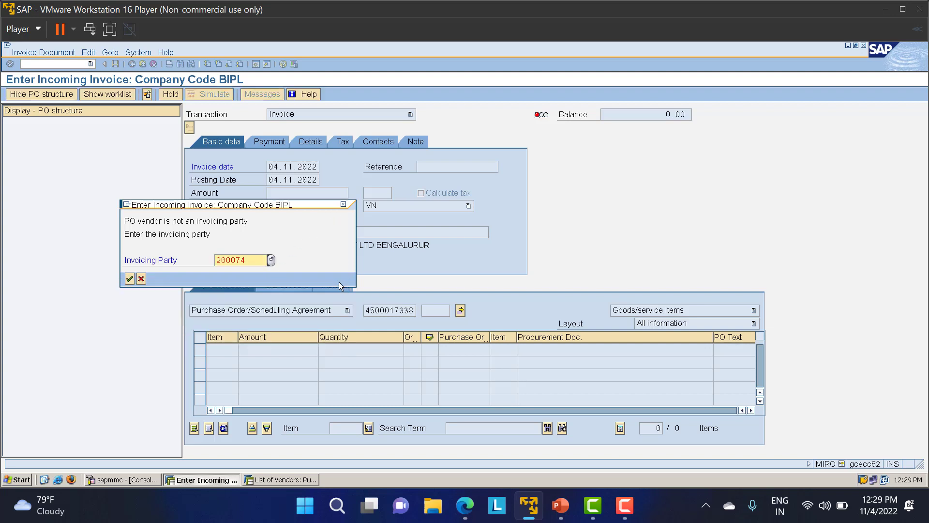
click(343, 205)
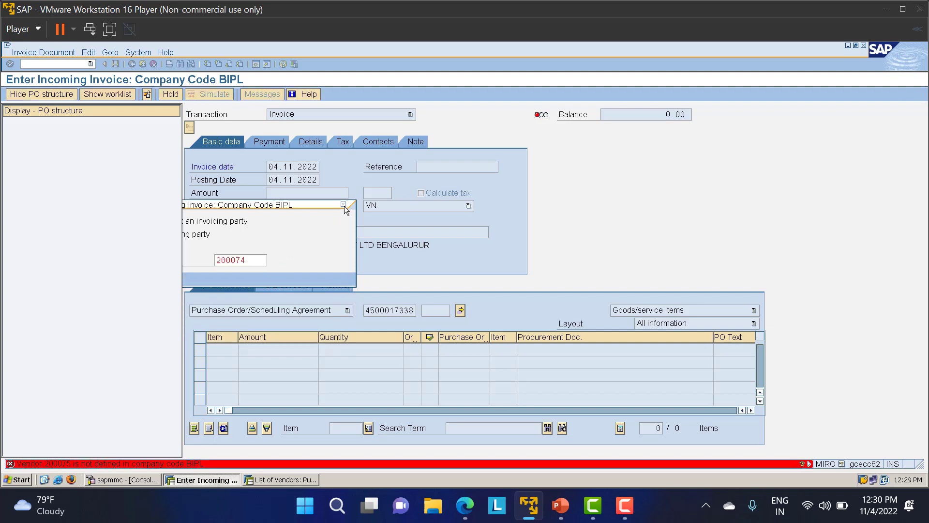
Copy the purchase order number from the incoming invoice, and start ME21N in that session alongside an additional new session.
click(435, 310)
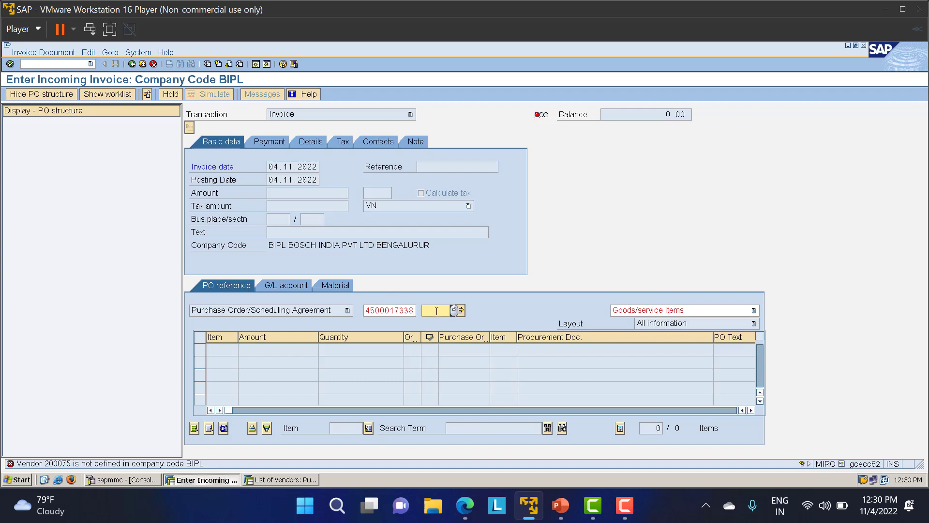
key(alt+Tab)
key(alt+Tab)
drag(366, 311, 324, 312)
key(ctrl+c)
click(257, 65)
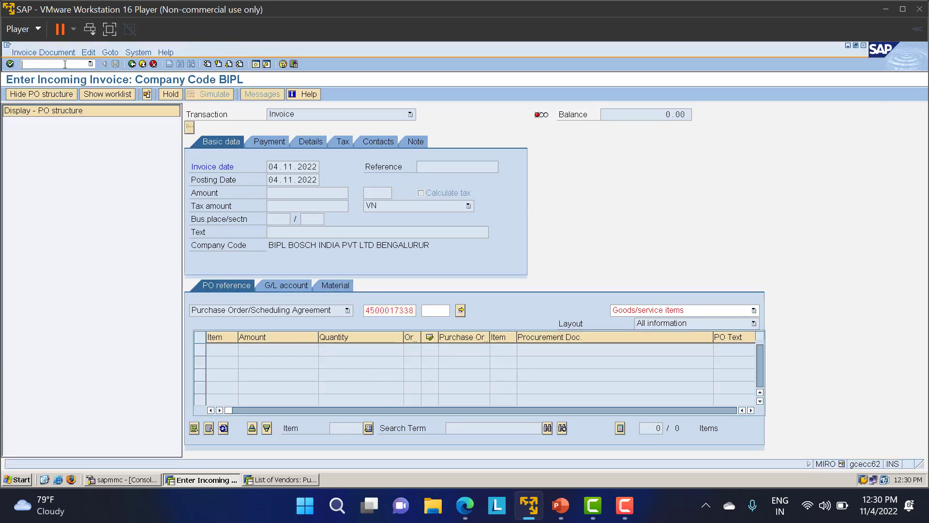
text(/NME21N)
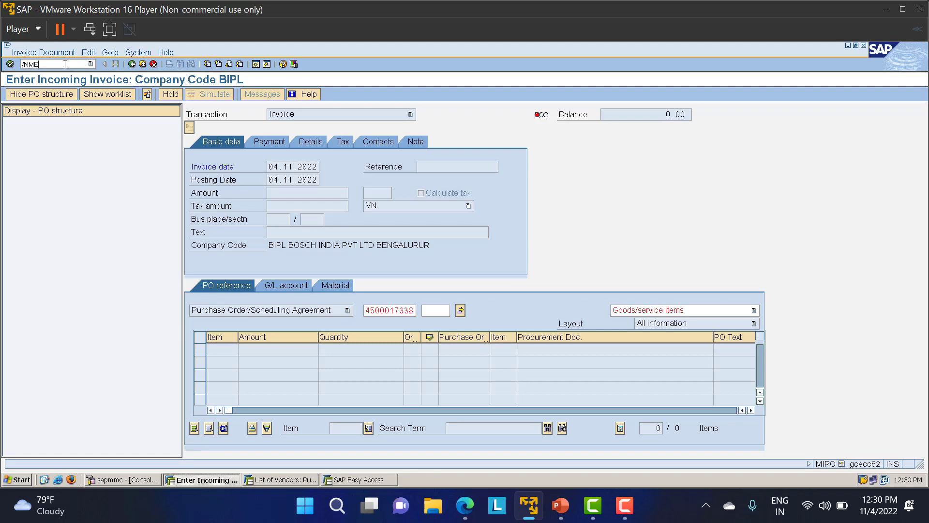
key(Return)
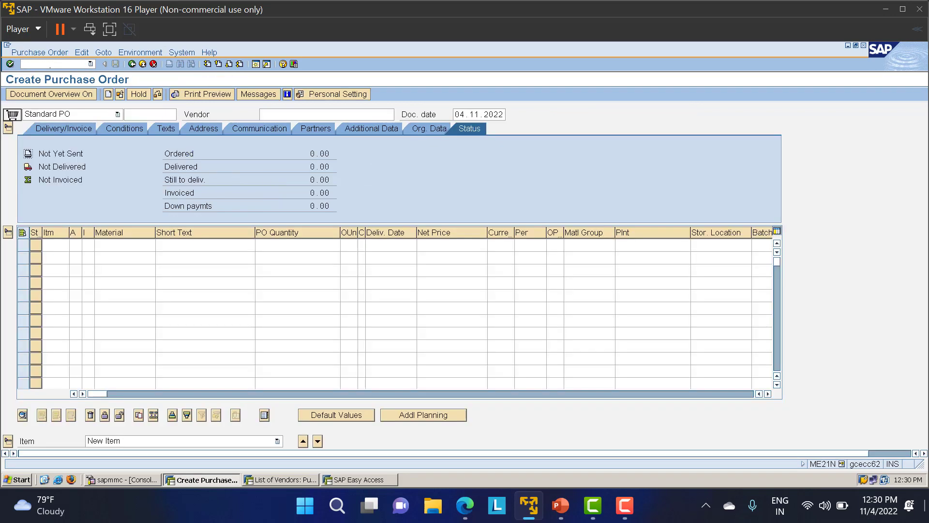
Load the copied purchase order as the other document in ME21N and check the organizational data in its header.
click(120, 93)
drag(115, 144, 228, 150)
key(ctrl+v)
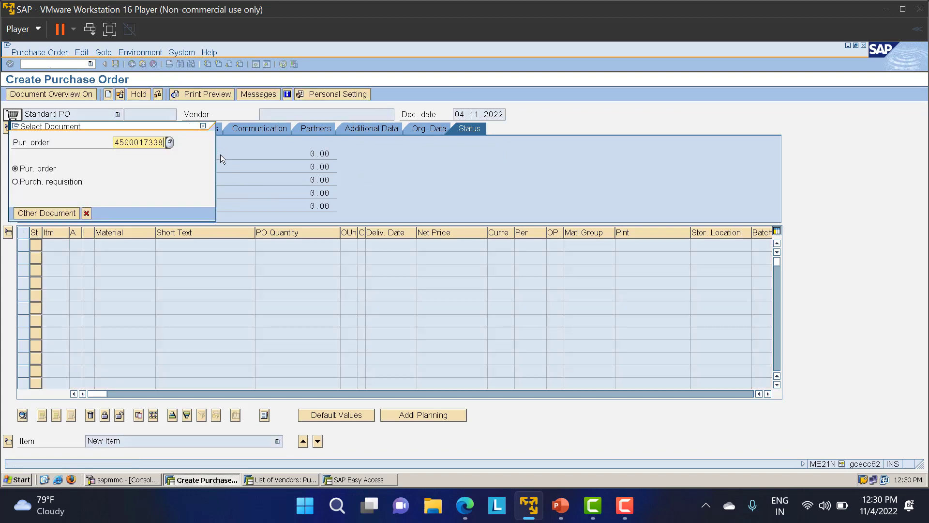
key(Return)
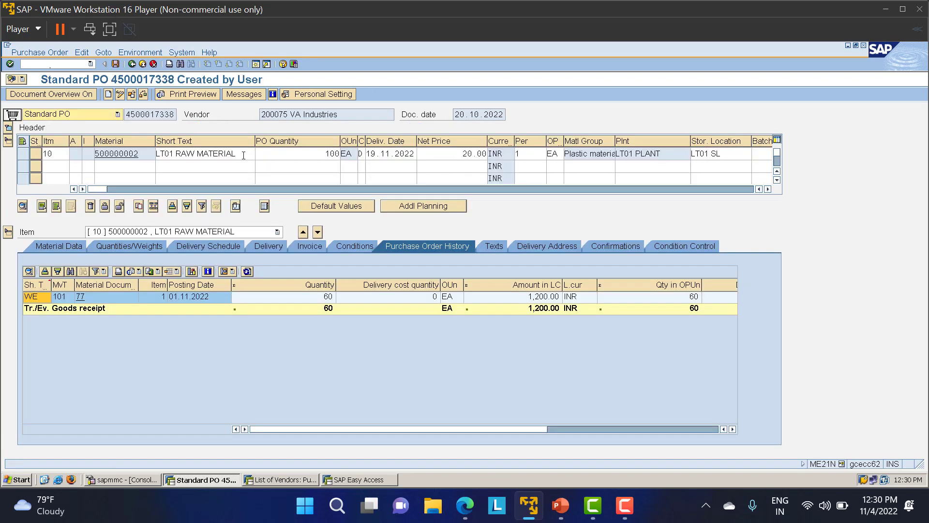
click(8, 128)
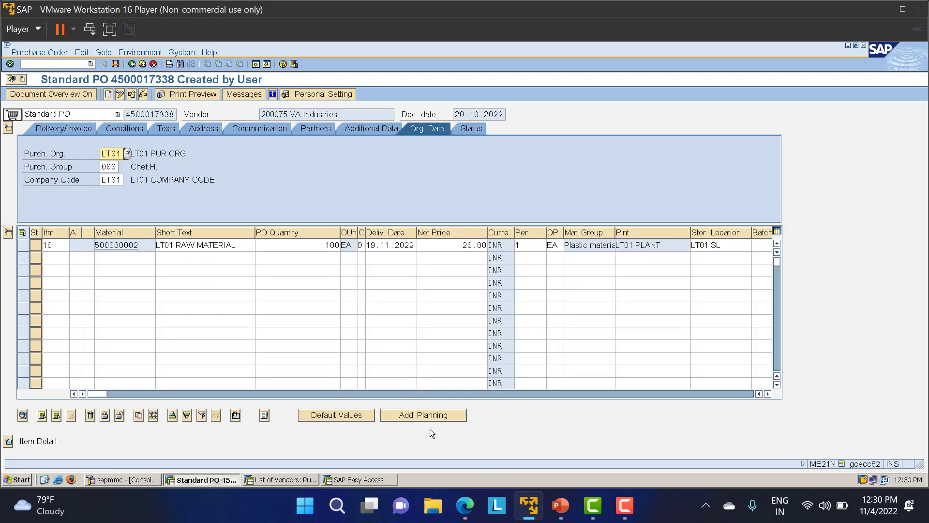
click(286, 480)
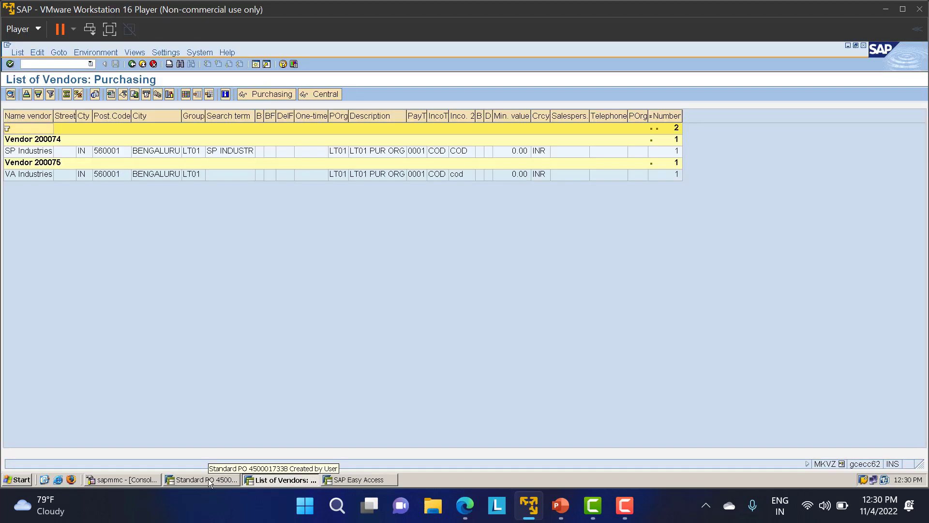
click(210, 481)
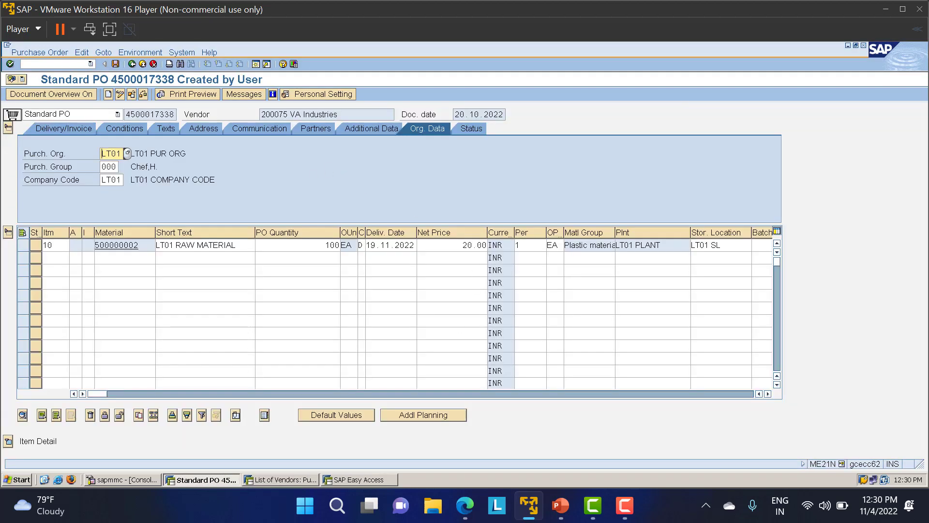
In the new SAP session, start MIRO and set the invoice date to 04.11.2022.
click(358, 479)
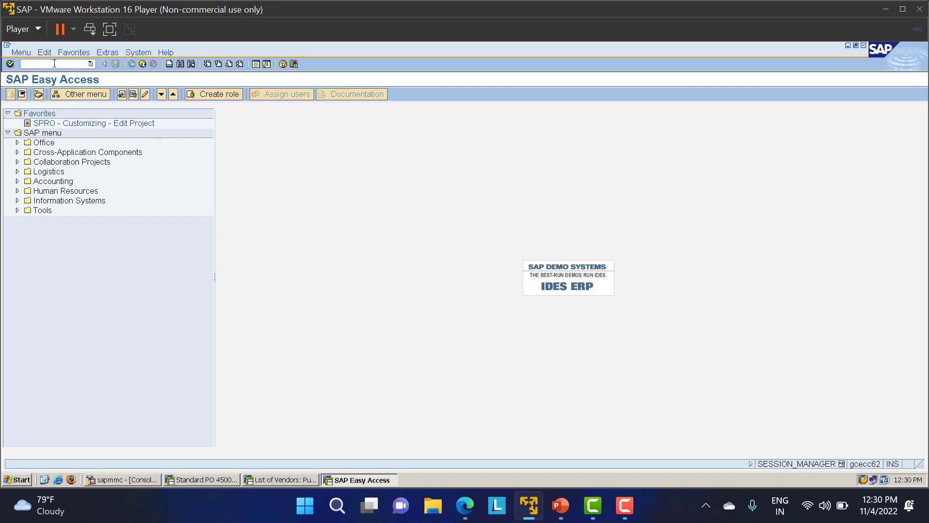
text(/nmiro)
key(Return)
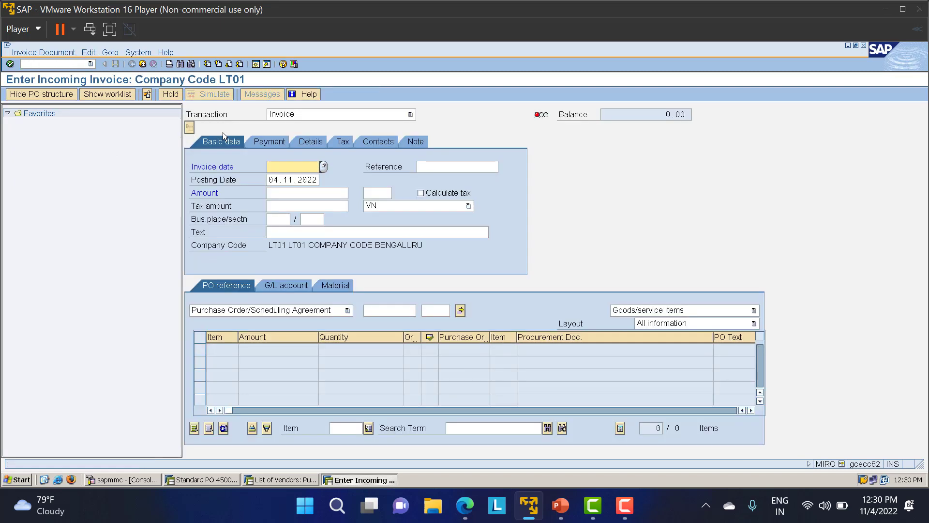
click(294, 167)
click(294, 182)
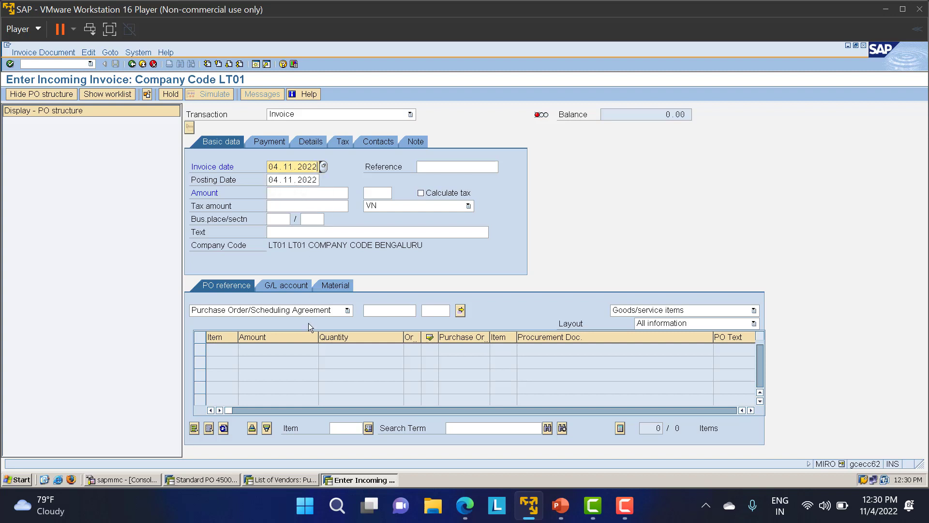
Enter the VA Industries purchase order number as the new invoice's purchase order reference and load it.
click(379, 312)
click(386, 323)
key(Return)
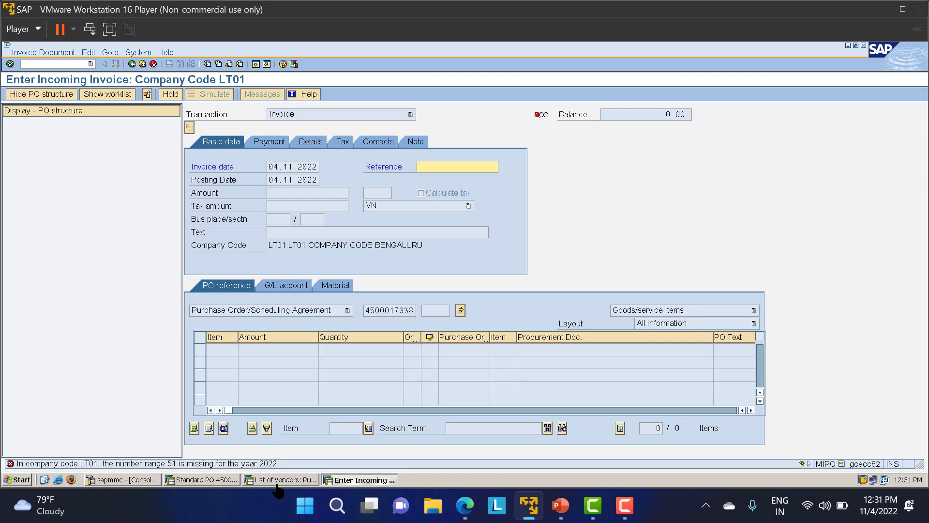
In the purchase order session, run FBN1 and open the accounting document number range intervals of company code LT01 for editing.
click(207, 481)
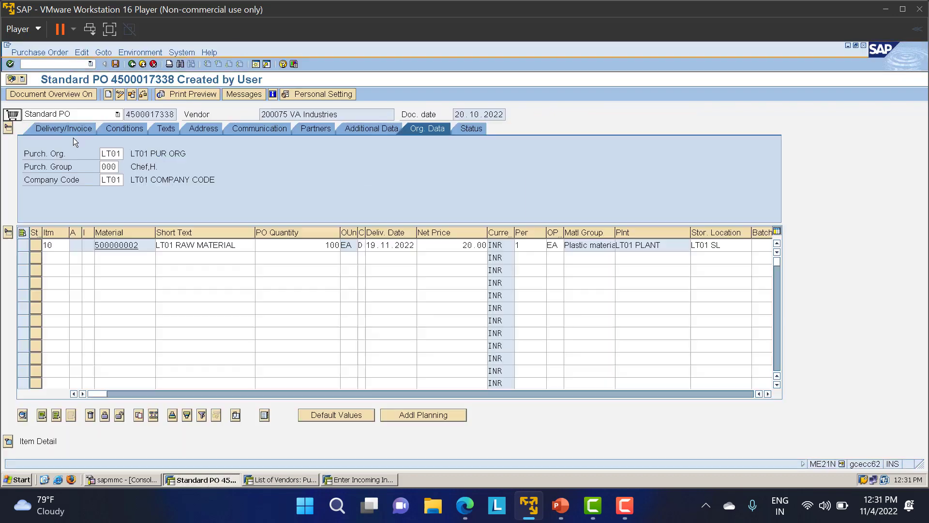
click(49, 63)
text(/NFBN1)
key(Return)
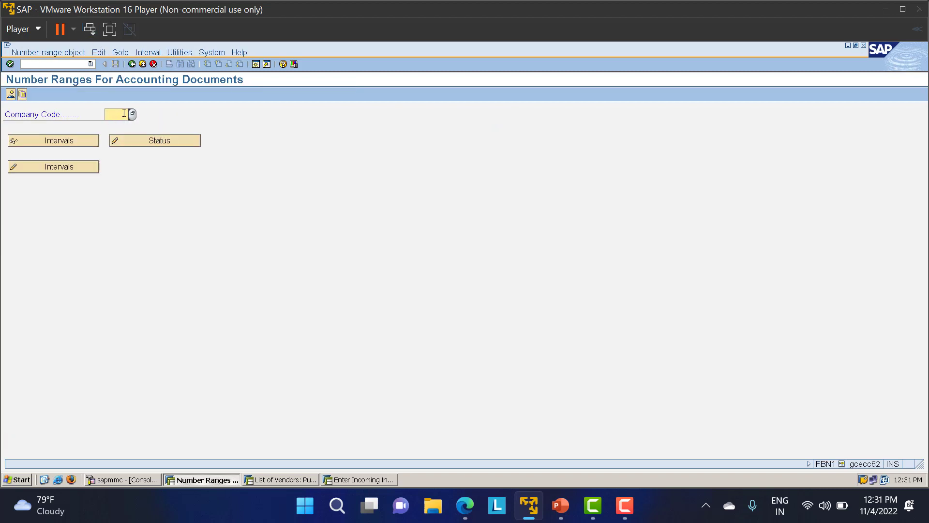
text(LT01)
click(68, 166)
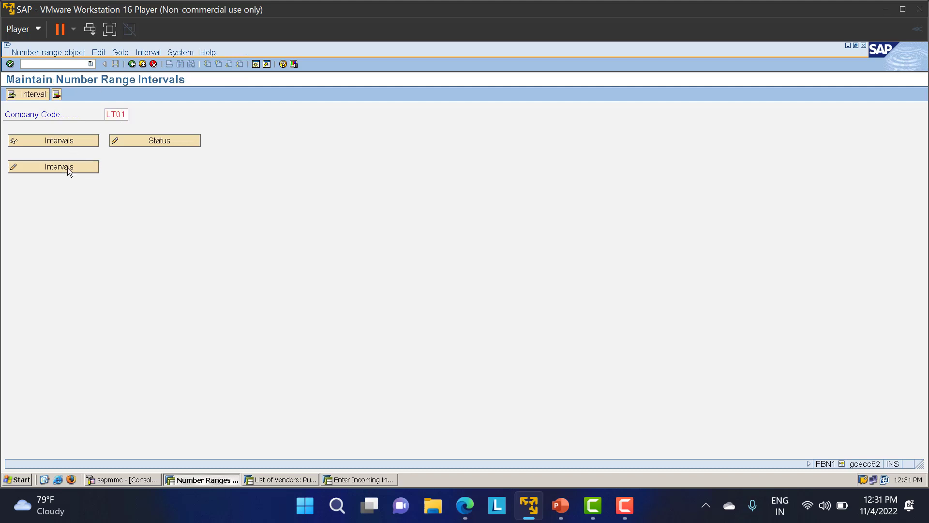
Start a new number range interval with number 51 and year 2022.
click(18, 93)
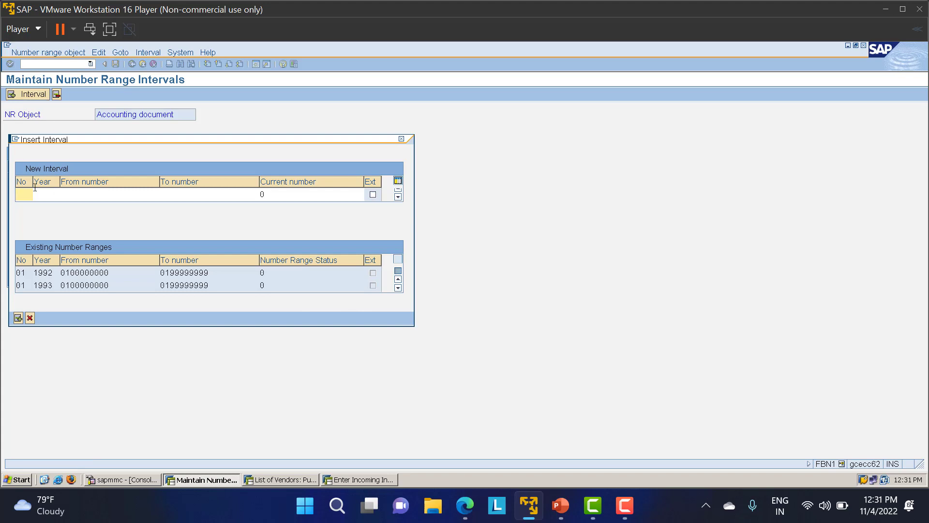
text(51)
text(2022)
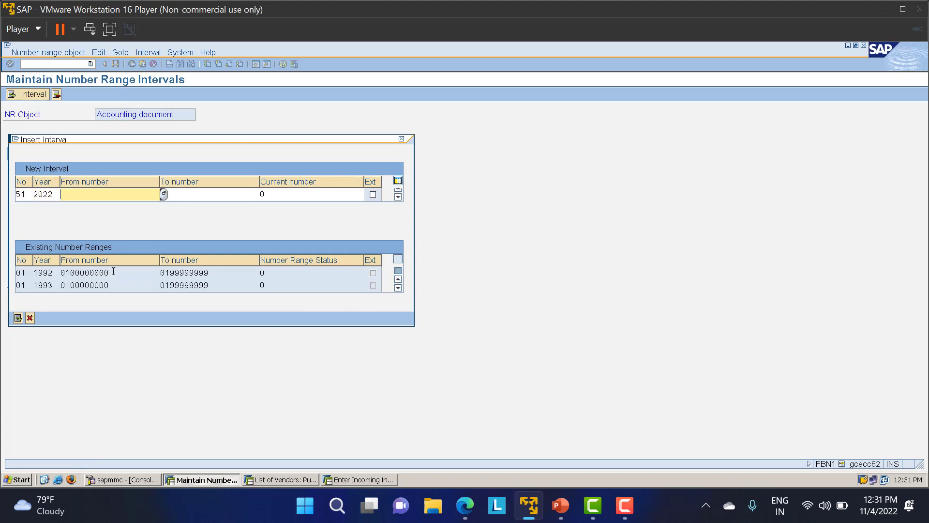
drag(111, 273, 2, 279)
key(ctrl+c)
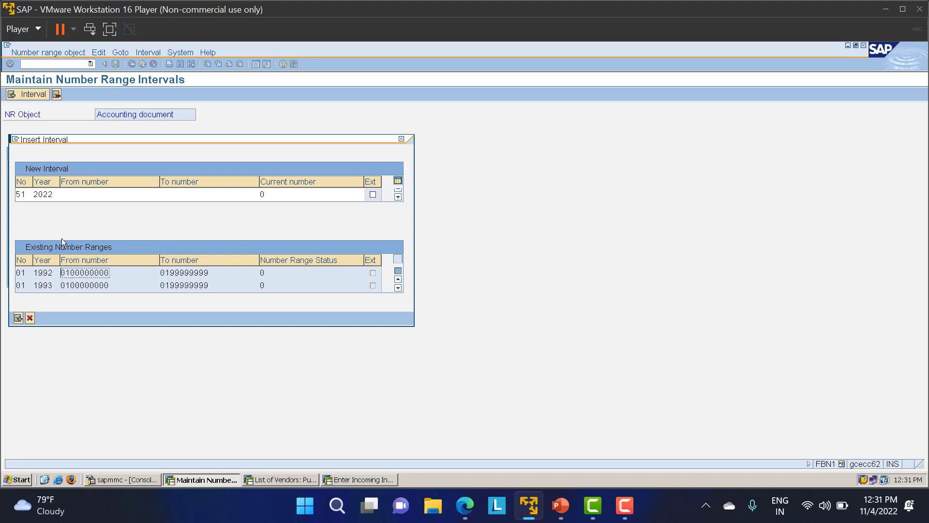
click(72, 192)
text(4500017338)
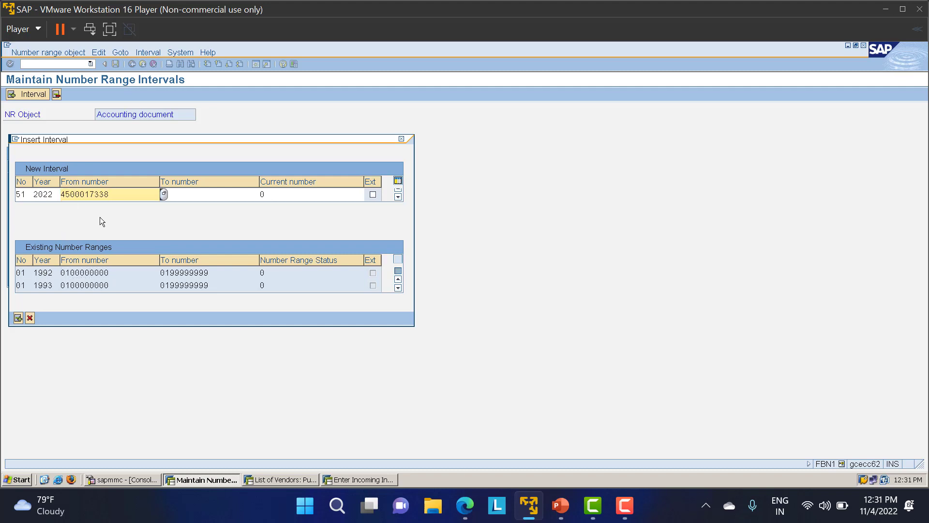
double_click(117, 193)
key(BackSpace)
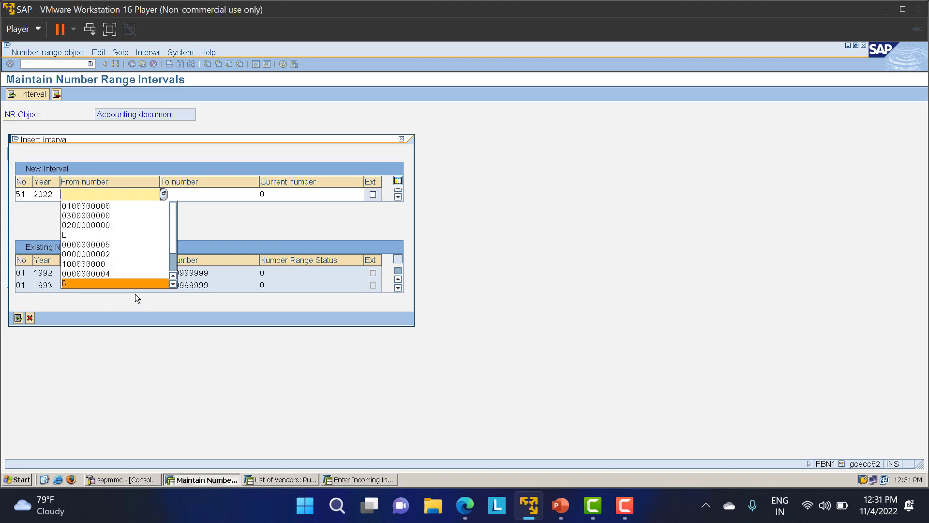
key(Escape)
key(BackSpace)
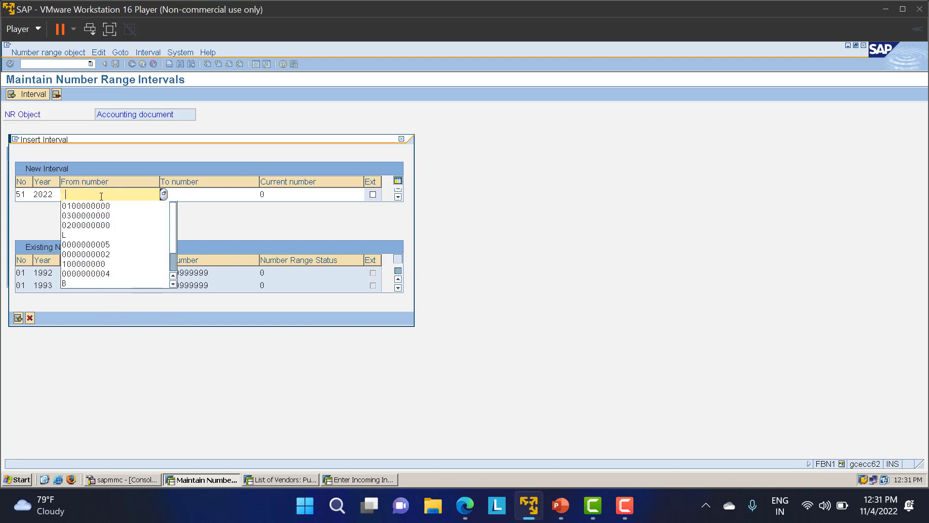
click(99, 206)
click(198, 194)
key(BackSpace)
click(184, 214)
key(Return)
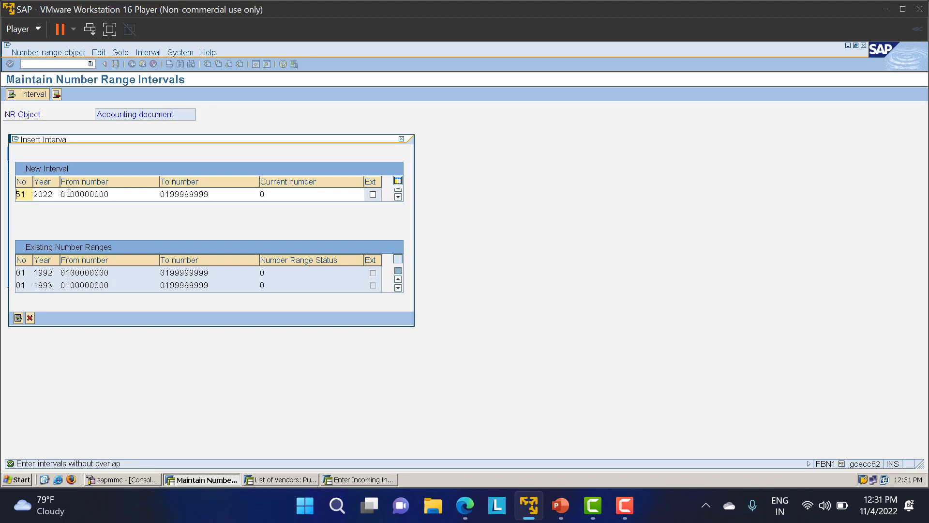
click(68, 194)
key(Delete)
text(2)
key(Tab)
key(Right)
key(Delete)
text(2)
key(Return)
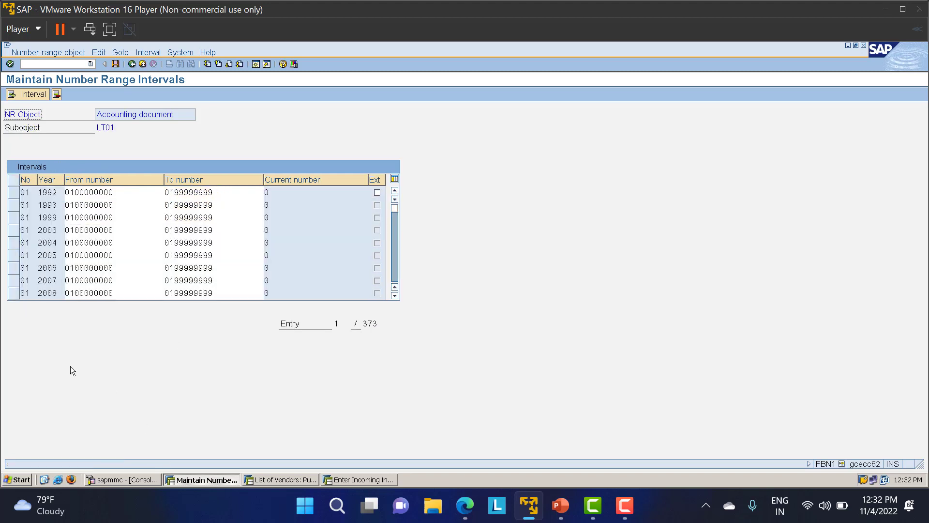
click(118, 63)
click(58, 370)
Return to the incoming invoice session and load the purchase order item, checking its quantity and amount.
click(351, 480)
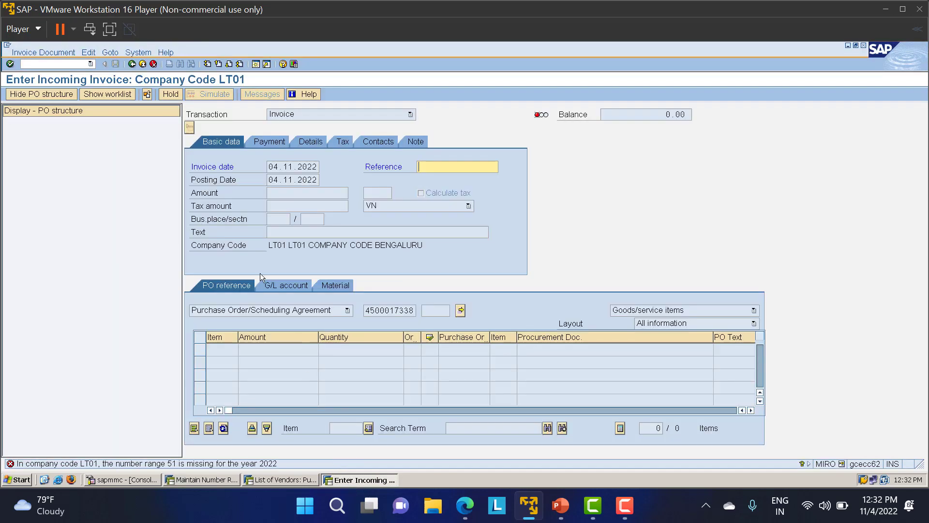
key(Return)
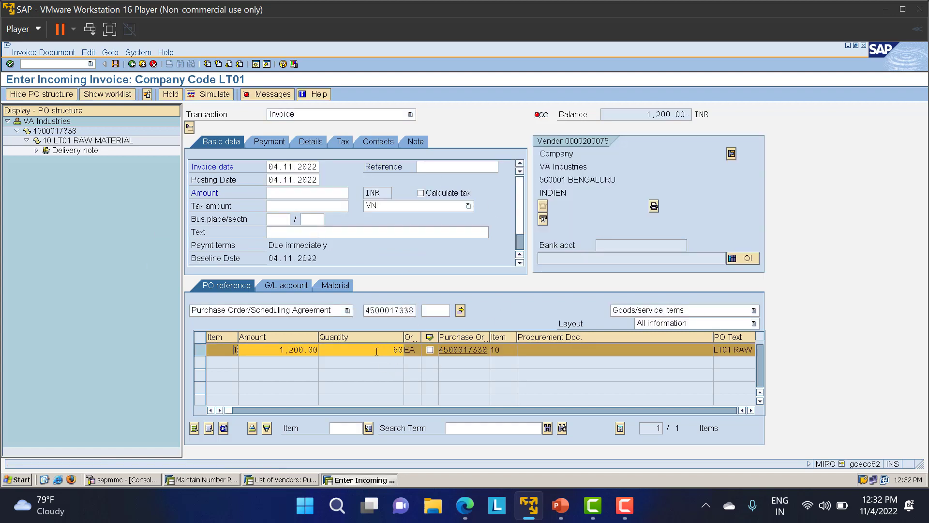
drag(372, 349, 408, 351)
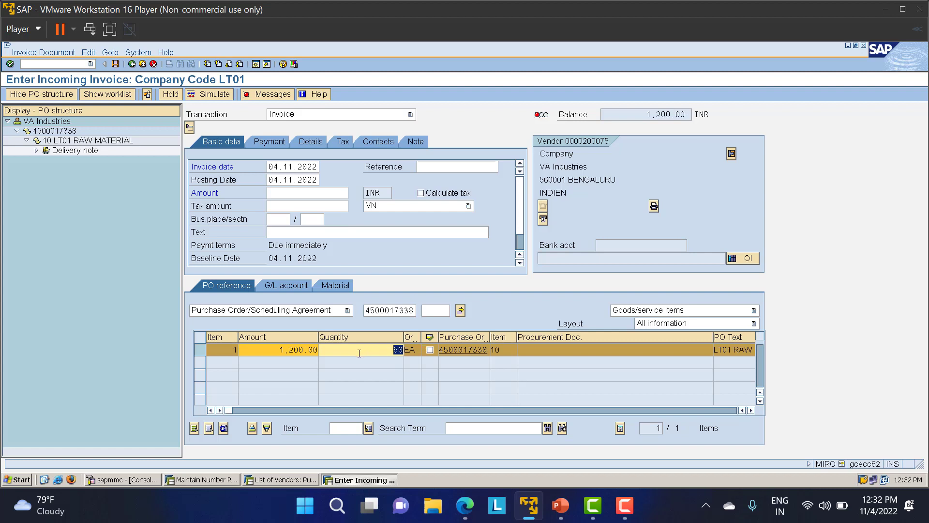
drag(267, 349, 311, 362)
key(Return)
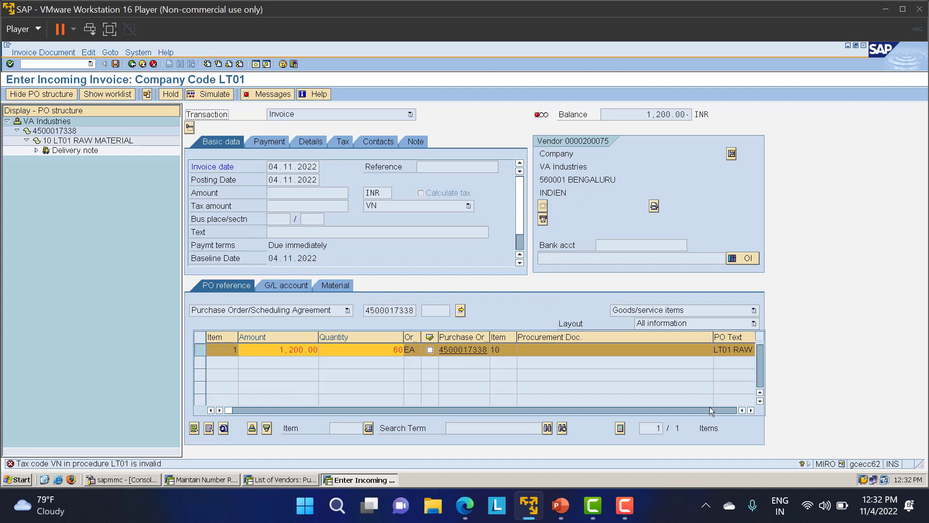
Set the tax code to LT (LT01 TAX CODE) for both the invoice item and the invoice's basic data.
click(751, 410)
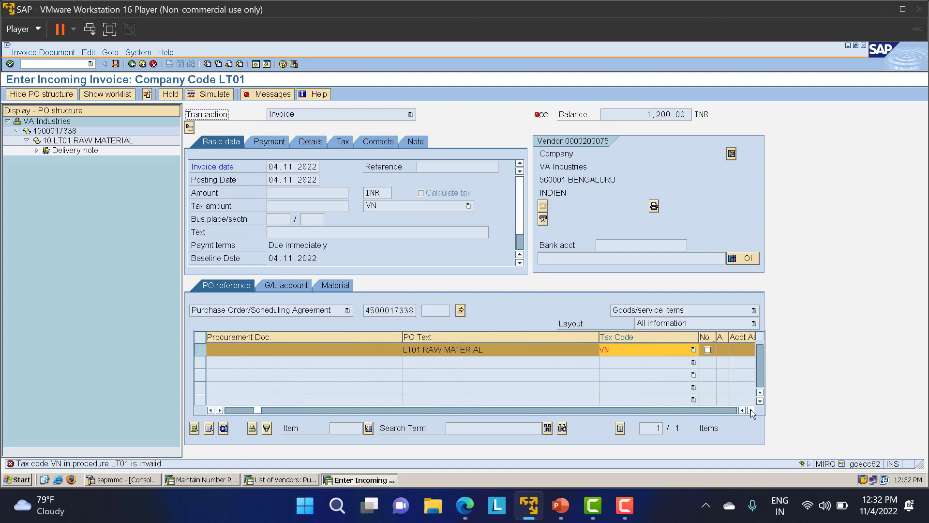
click(618, 349)
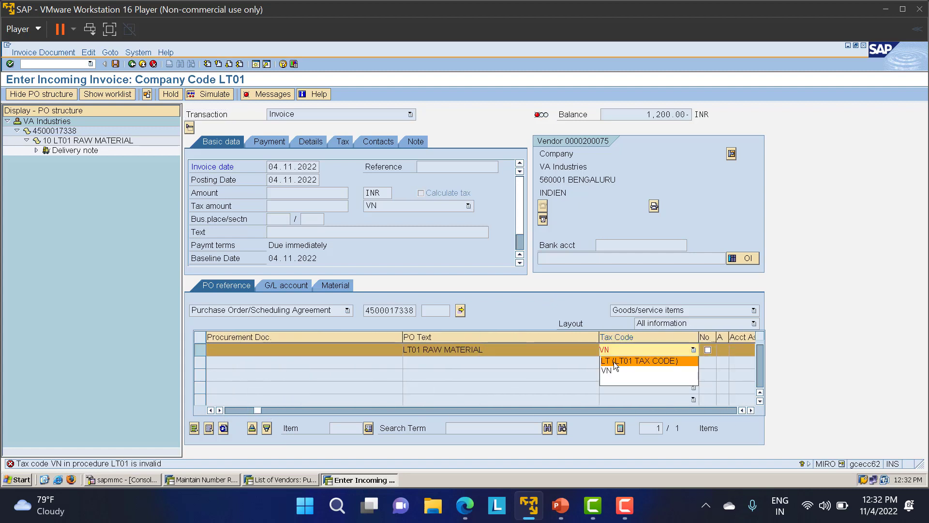
click(615, 361)
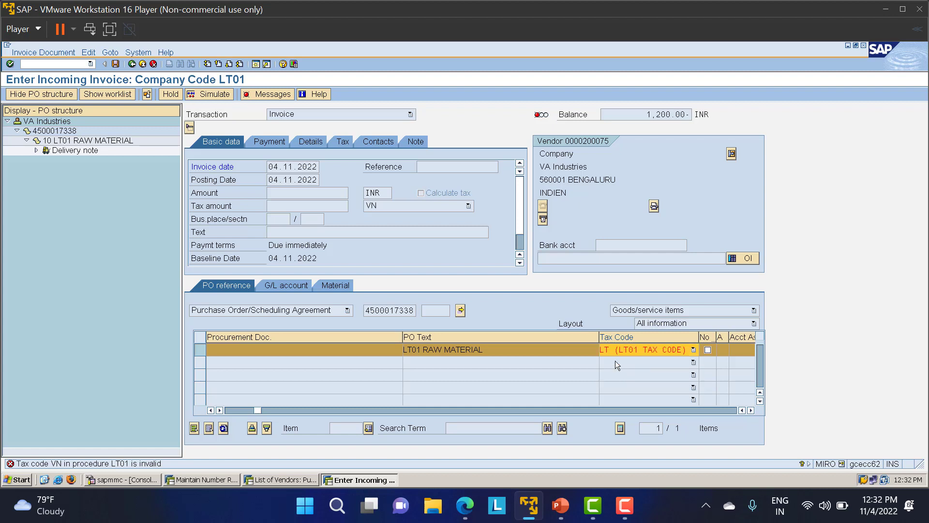
key(Return)
click(387, 204)
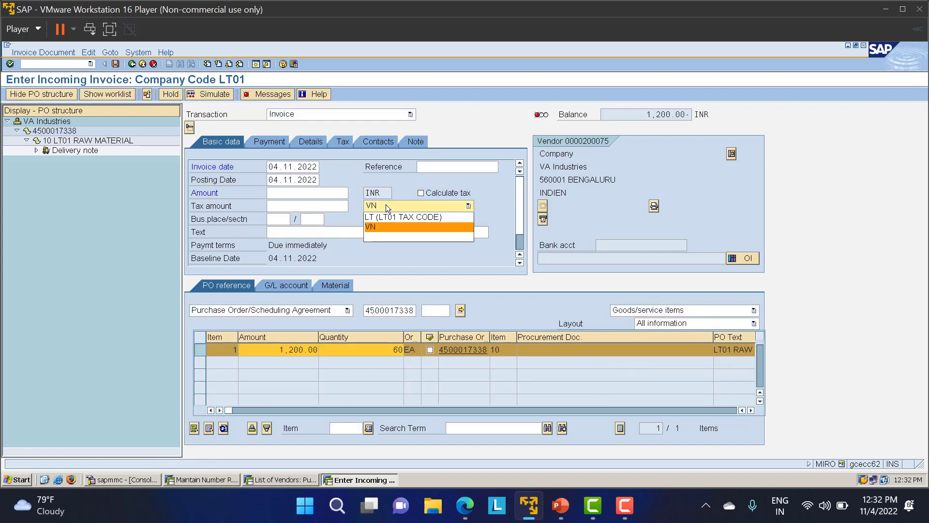
click(390, 217)
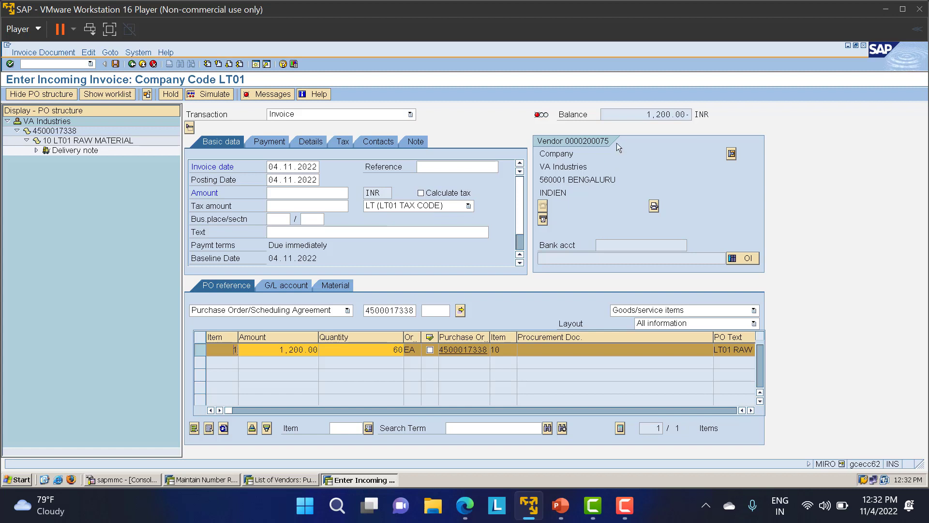
Enter the open balance of 1,200.00 as the invoice amount.
drag(650, 114, 716, 118)
click(290, 197)
key(ctrl+v)
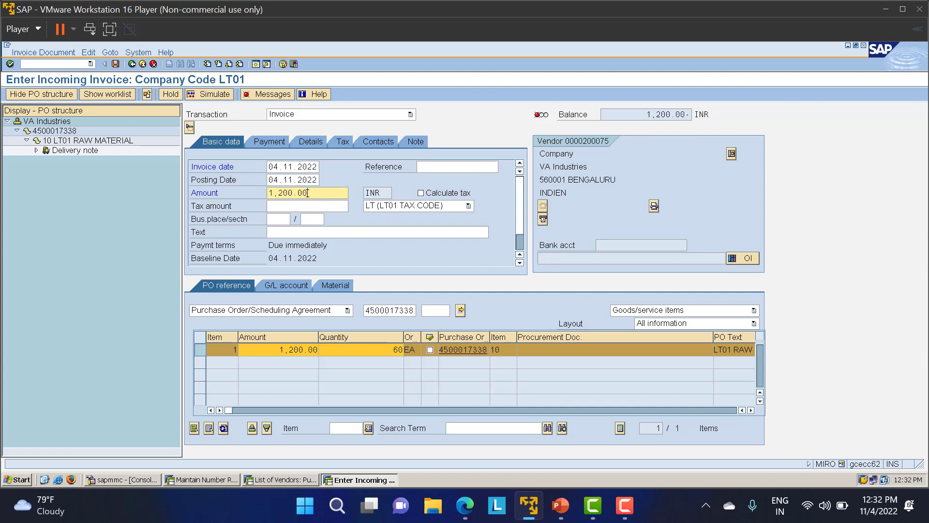
key(Return)
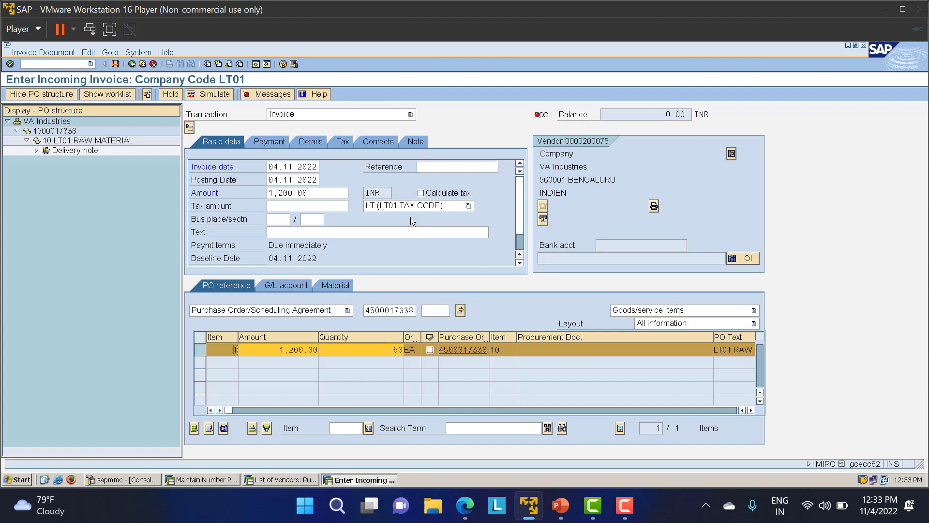
Display the invoice's verification log, and switch to the number range session.
click(270, 96)
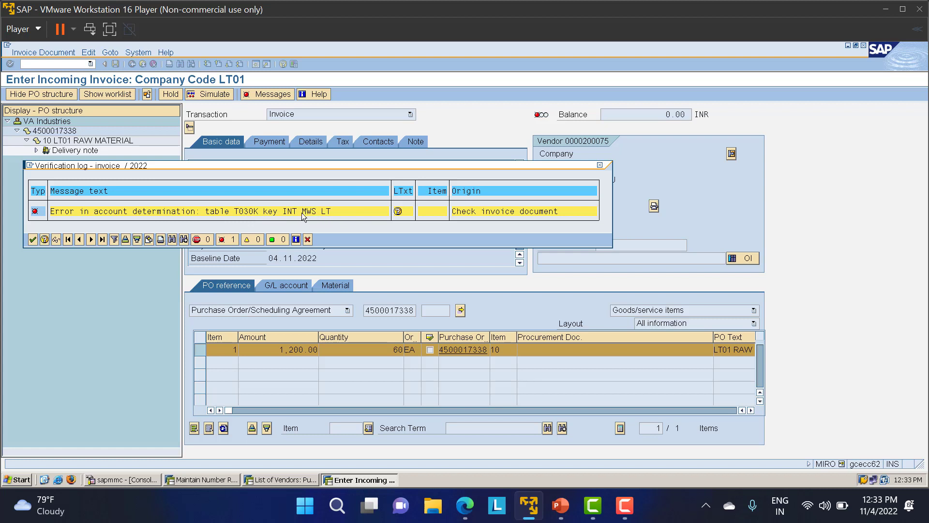
click(212, 480)
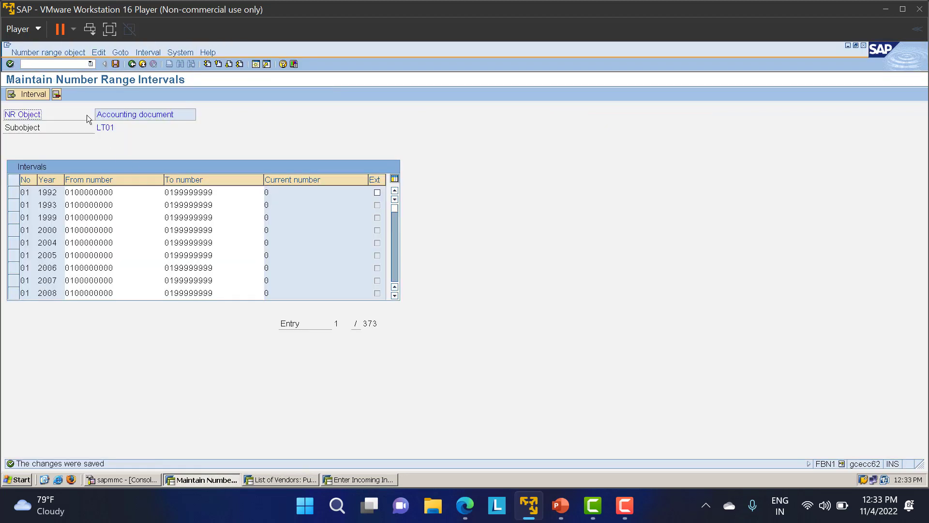
click(42, 62)
text(/NOBYC)
key(Return)
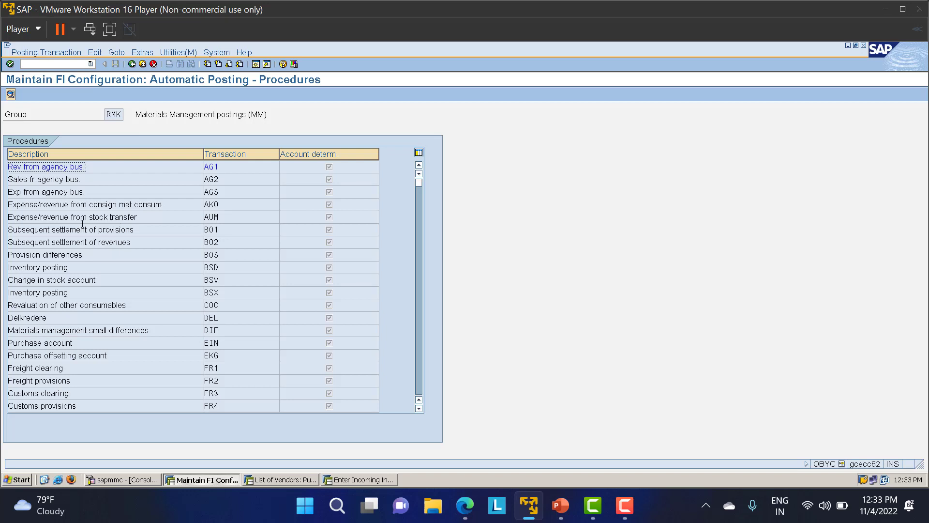
Run OB40 for the sales/purchases tax accounts and recheck the transaction key named in the invoice's verification log.
click(47, 62)
text(/NOB40)
key(Return)
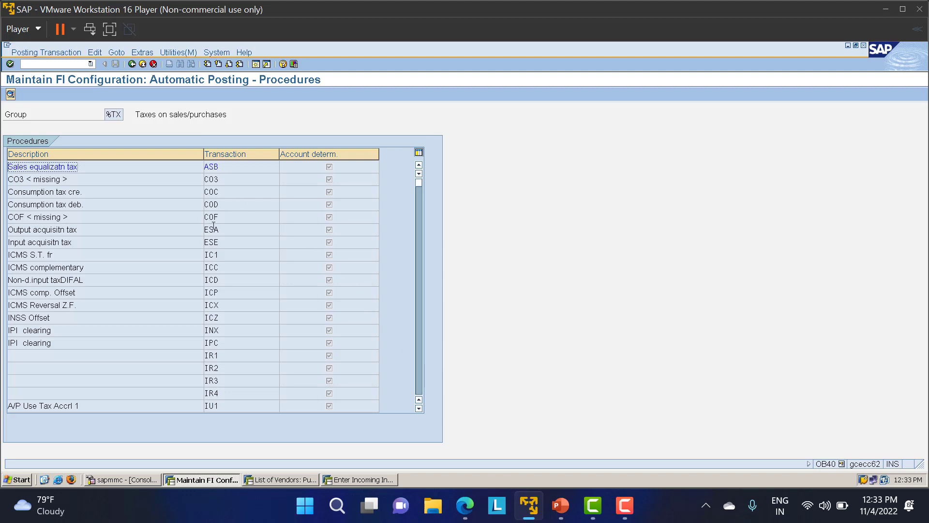
click(228, 254)
scroll(229, 258, down, 2)
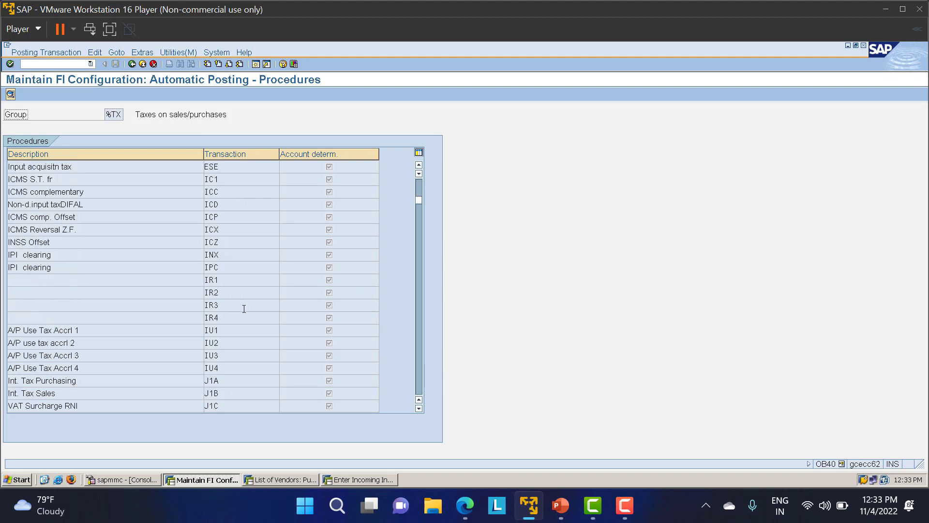
key(alt+Tab)
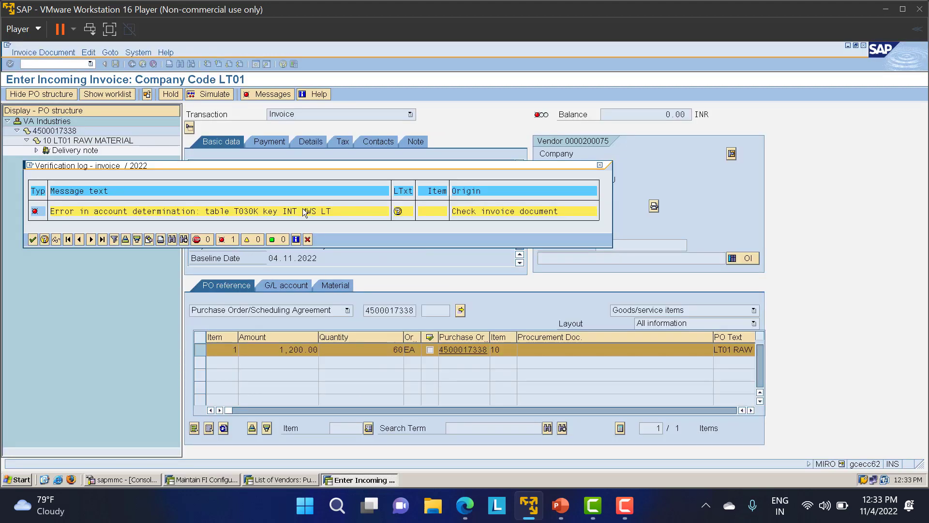
key(alt+Tab)
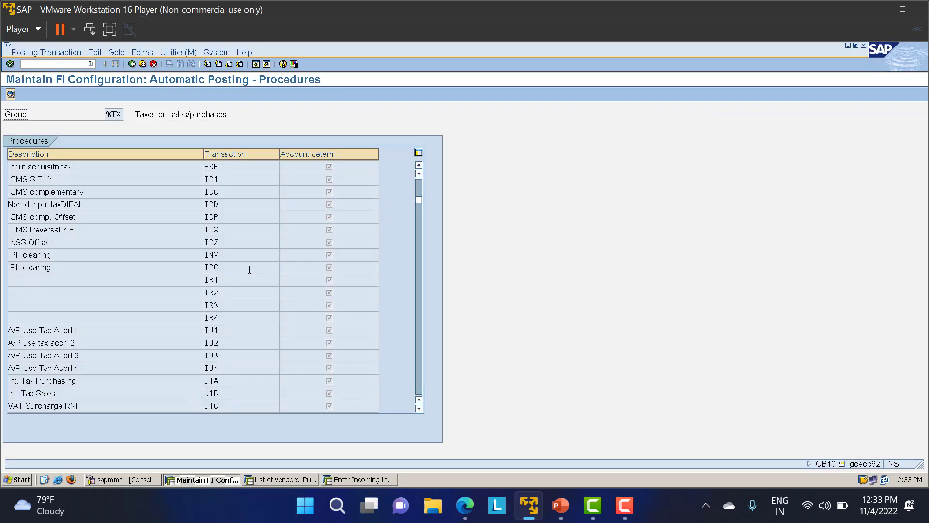
Open the account assignment of the Output tax procedure MWS for chart of accounts INT.
scroll(212, 243, down, 7)
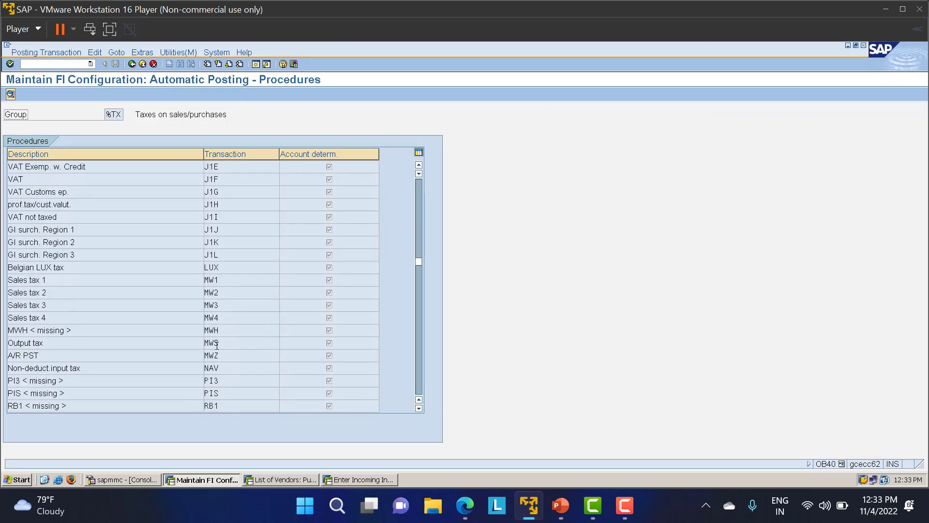
click(217, 344)
double_click(214, 343)
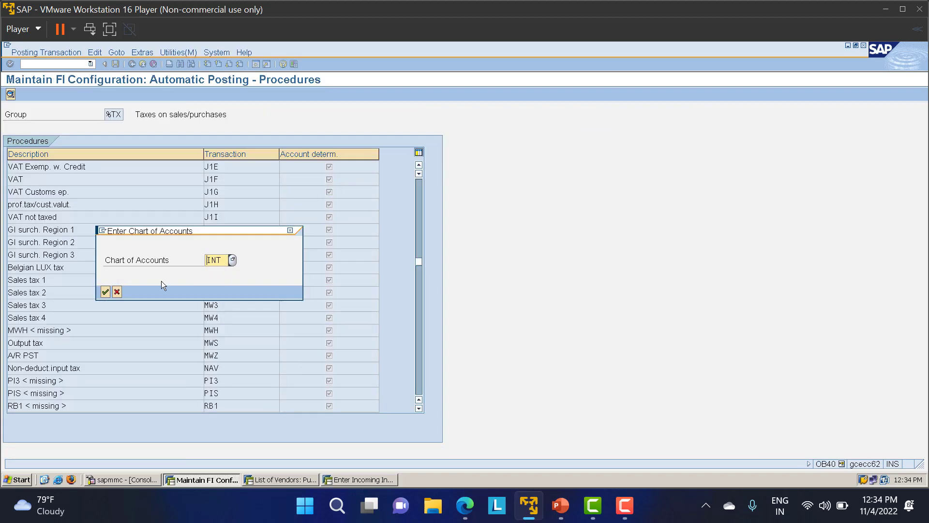
click(105, 292)
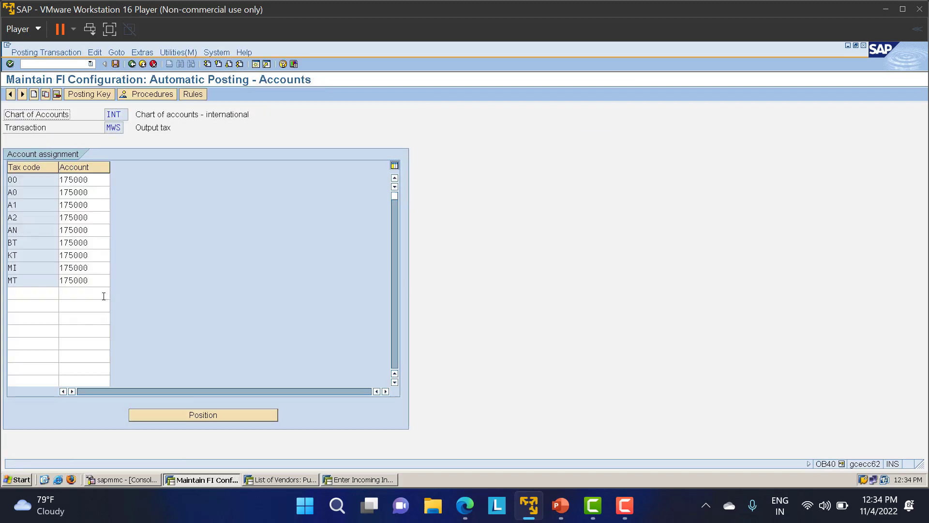
Assign account 175000 to tax code LT and save the assignment in the LT01 PROJECTS customizing request.
click(30, 295)
text(LT)
key(Tab)
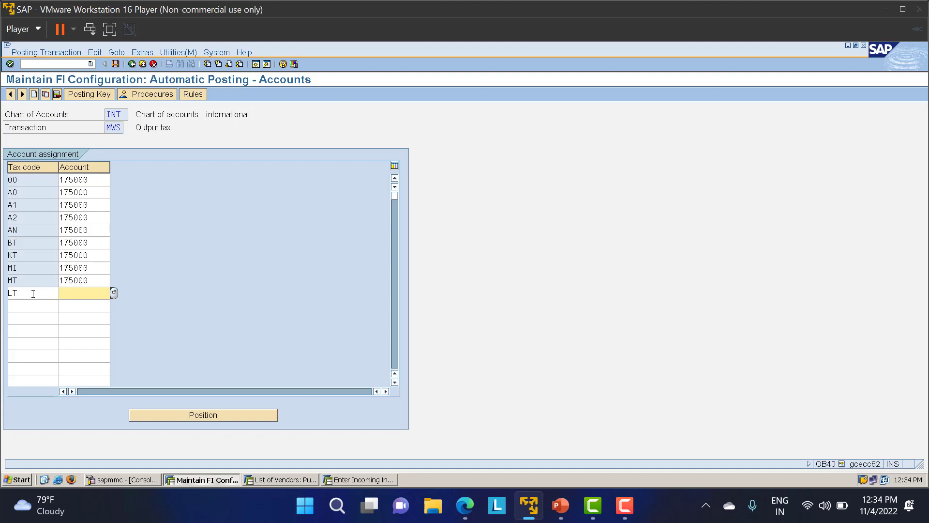
text(17)
key(Down)
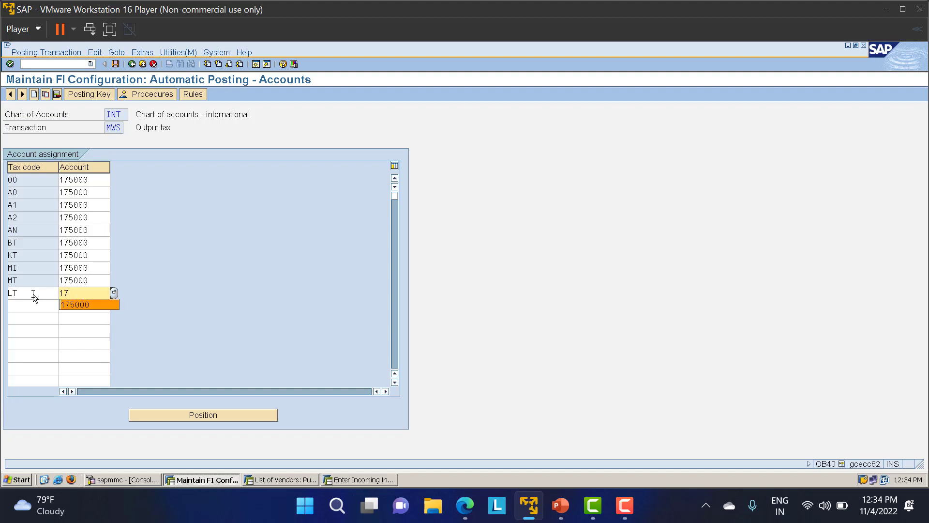
key(Return)
key(Return)
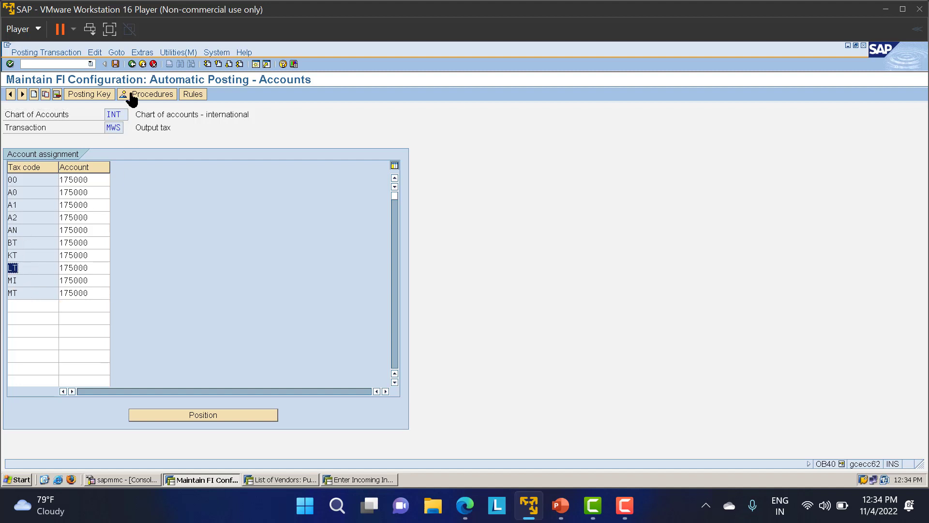
click(115, 64)
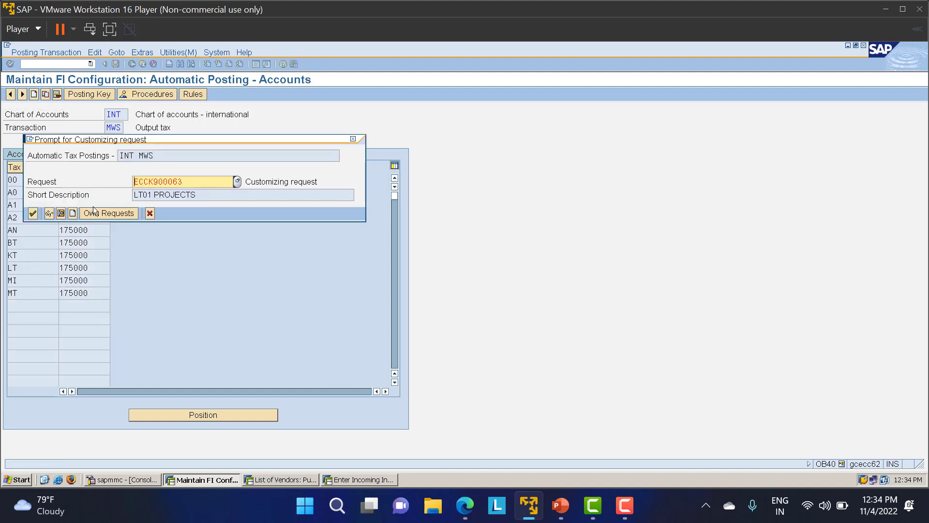
click(32, 213)
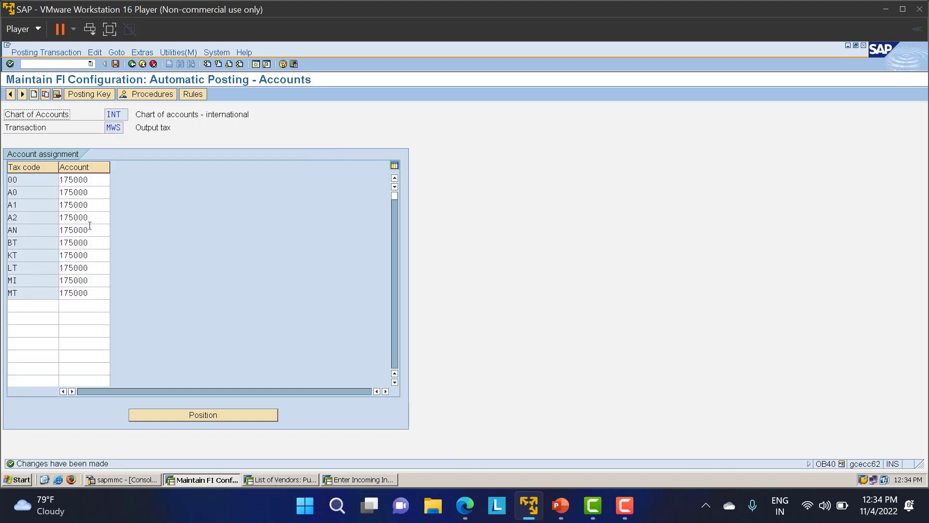
Go back to the tax procedures list, and close the verification log in the incoming invoice session.
click(146, 94)
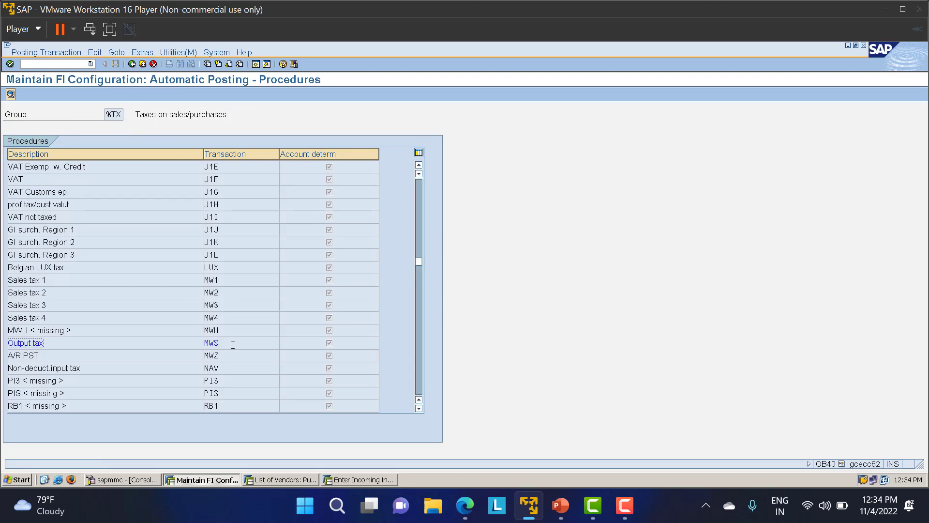
click(361, 479)
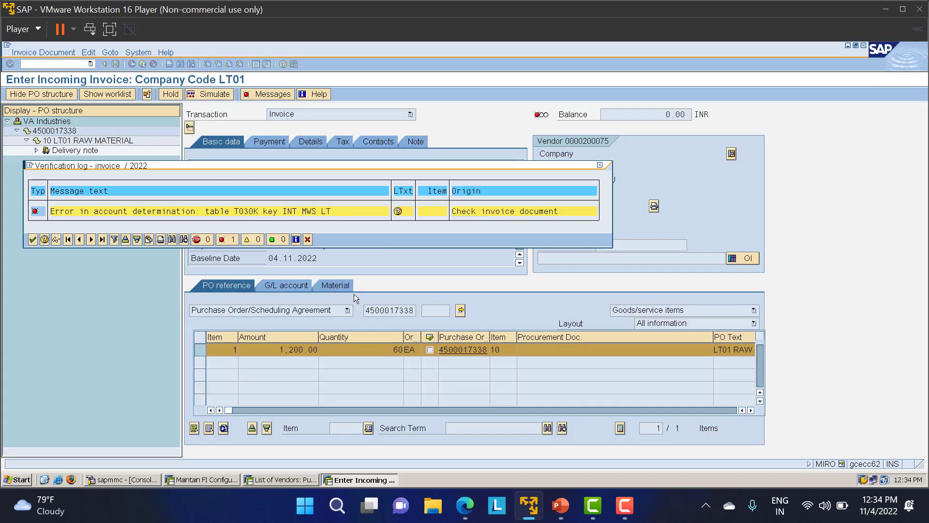
click(31, 241)
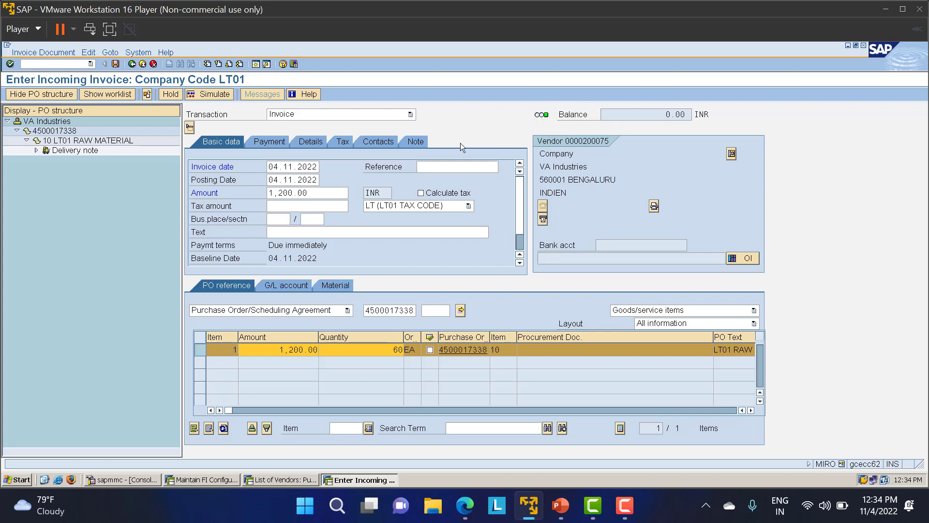
Simulate the posting of the incoming invoice and examine its account entries.
click(213, 95)
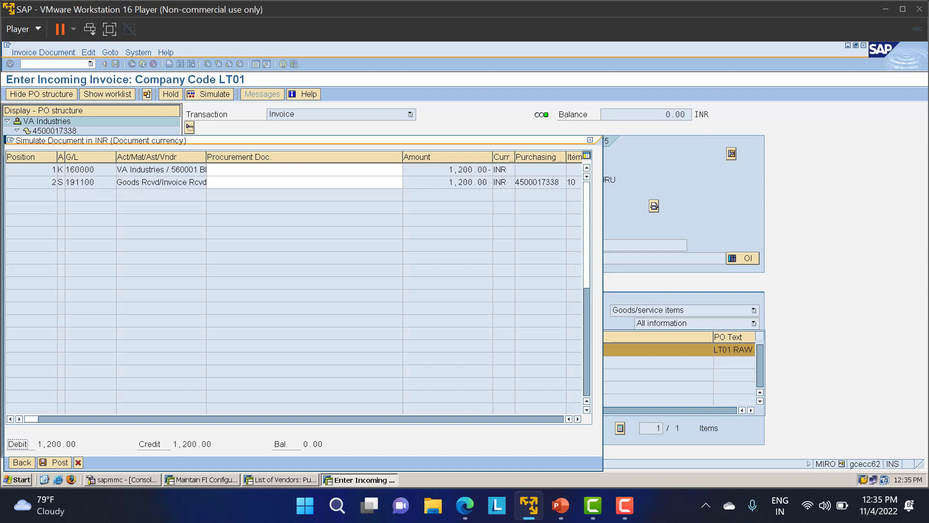
Switch to the PowerPoint presentation and add a second slide with the title "ACCOUNTING ENTRIES:".
click(560, 505)
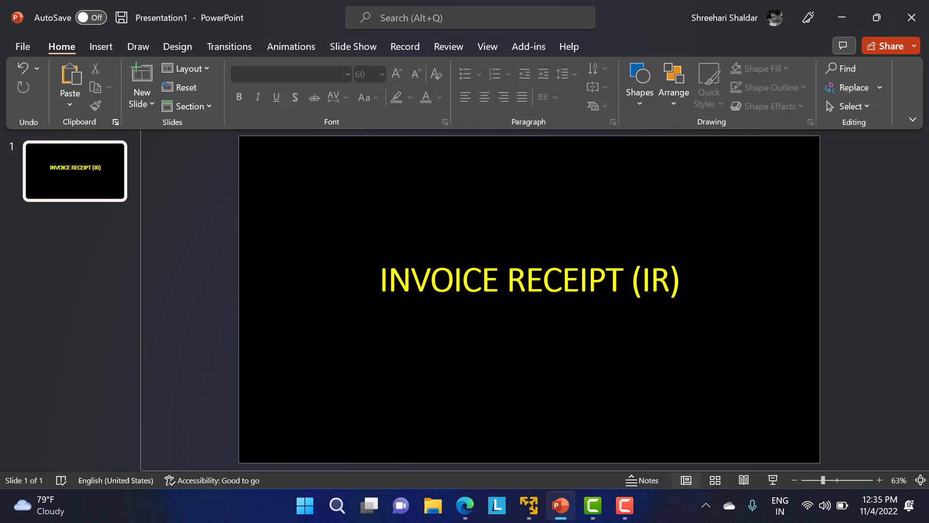
key(Return)
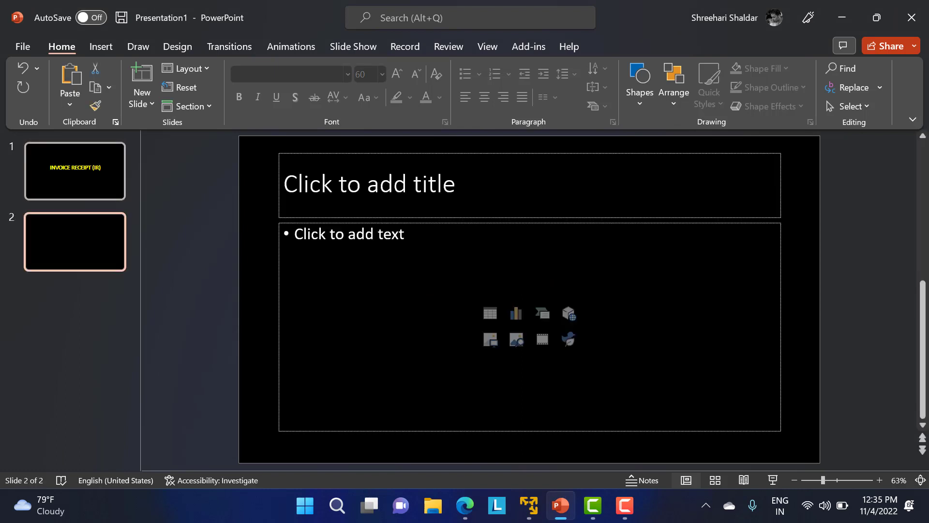
click(328, 185)
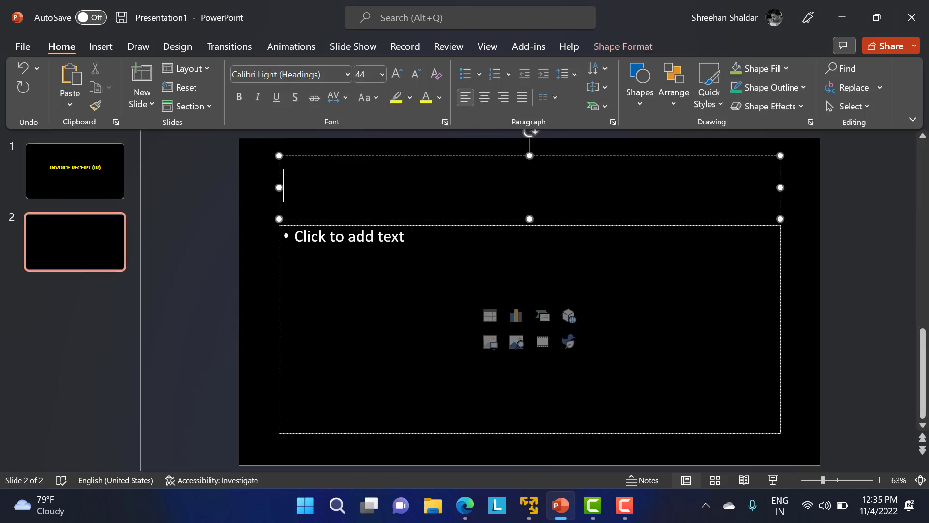
text(ACCOUNT)
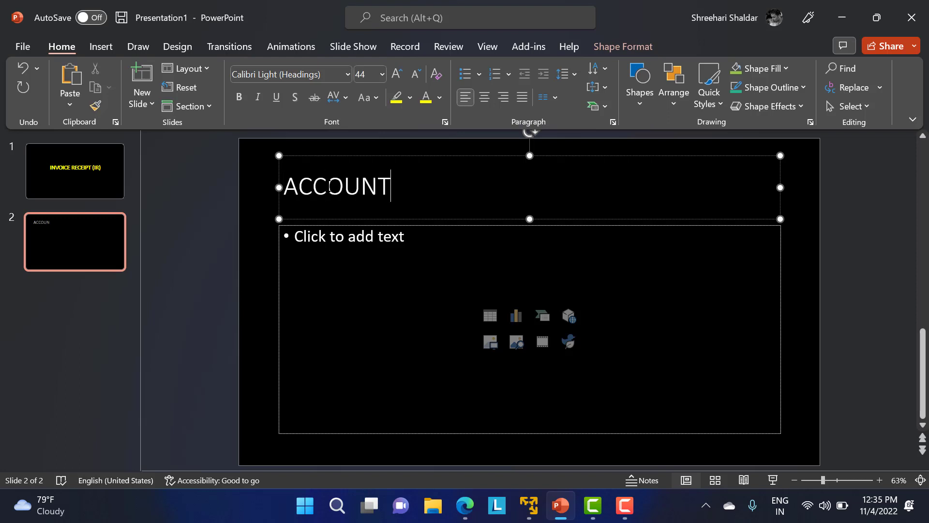
text(ING ENT)
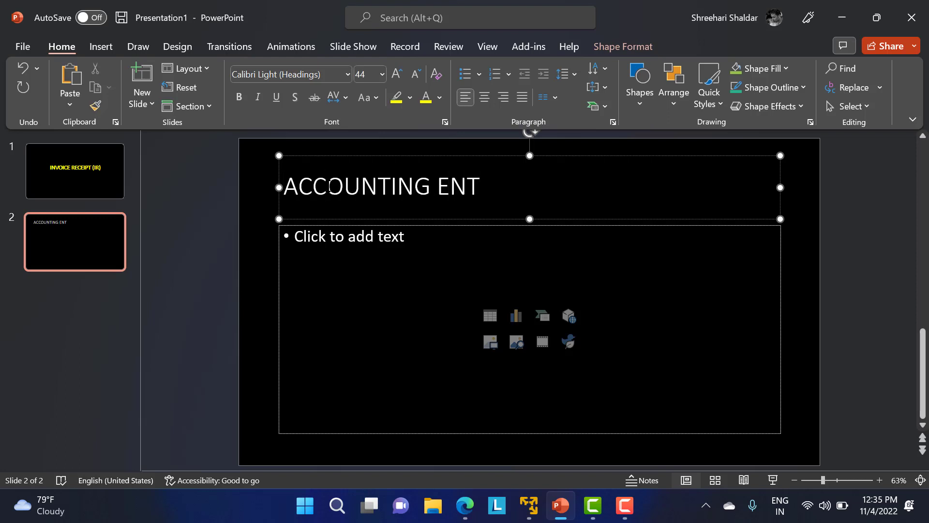
text(RIES:)
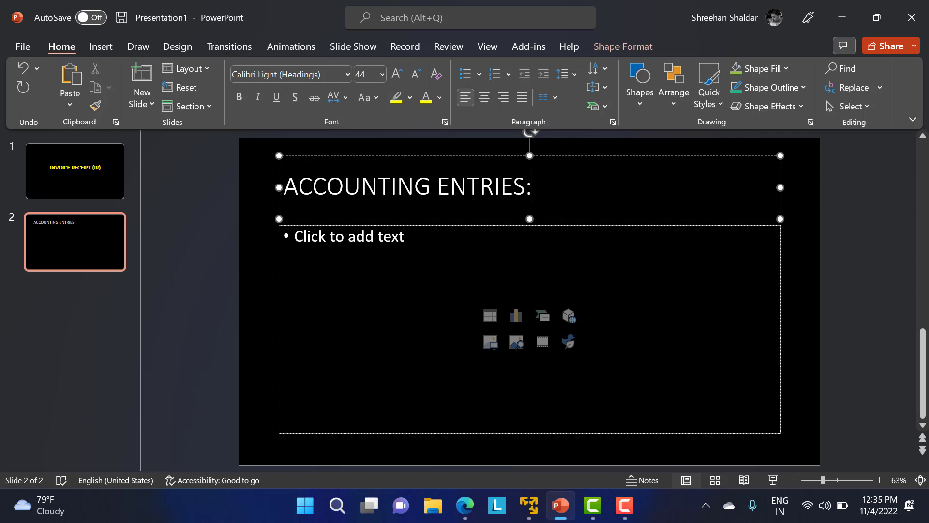
Enter "GR:" as the first bullet of the slide body and start an unbulleted line after a blank one.
key(ctrl+Return)
text(GR:)
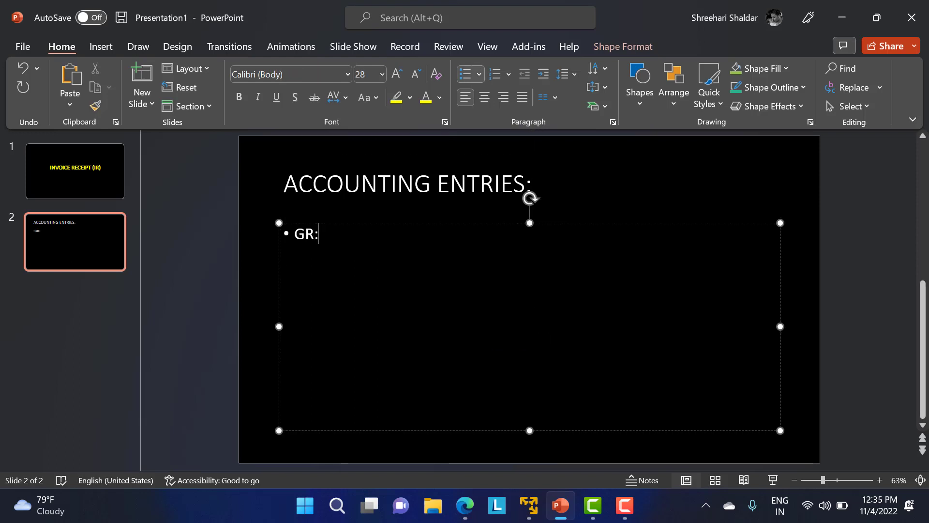
key(Return)
key(Return)
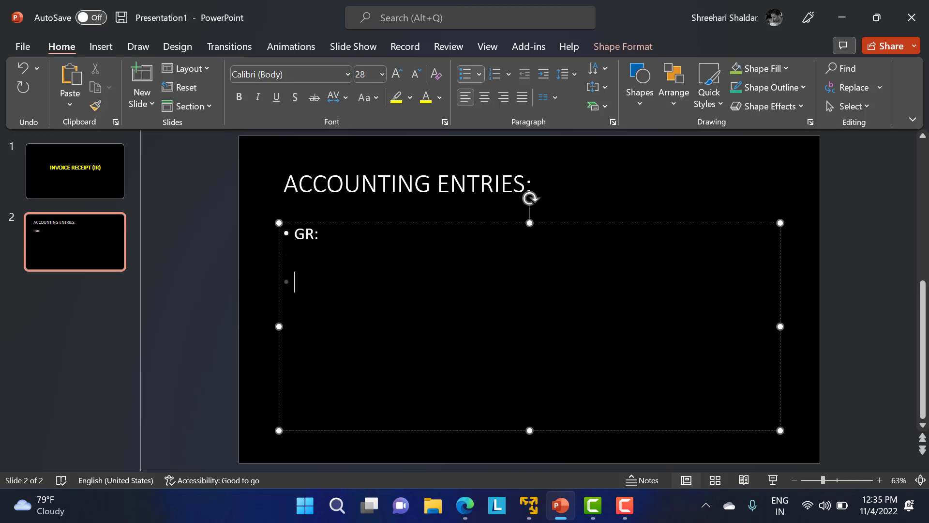
key(BackSpace)
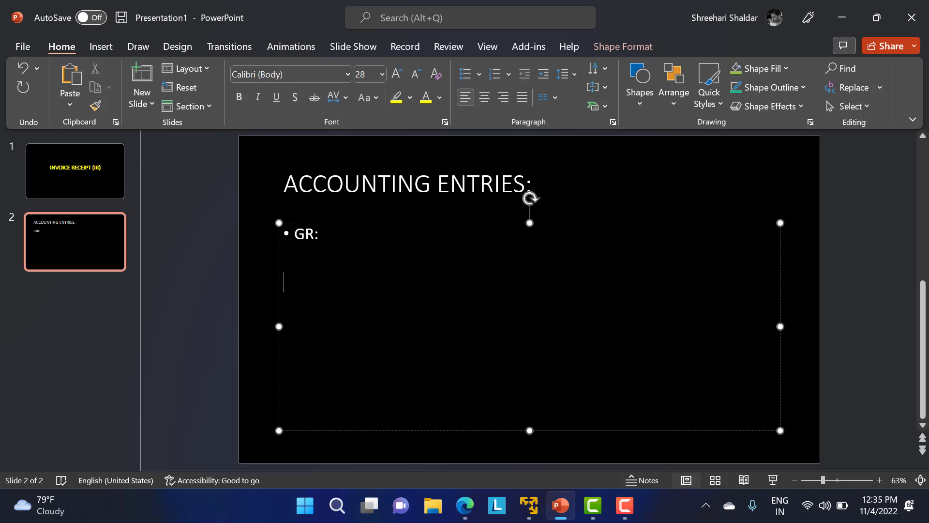
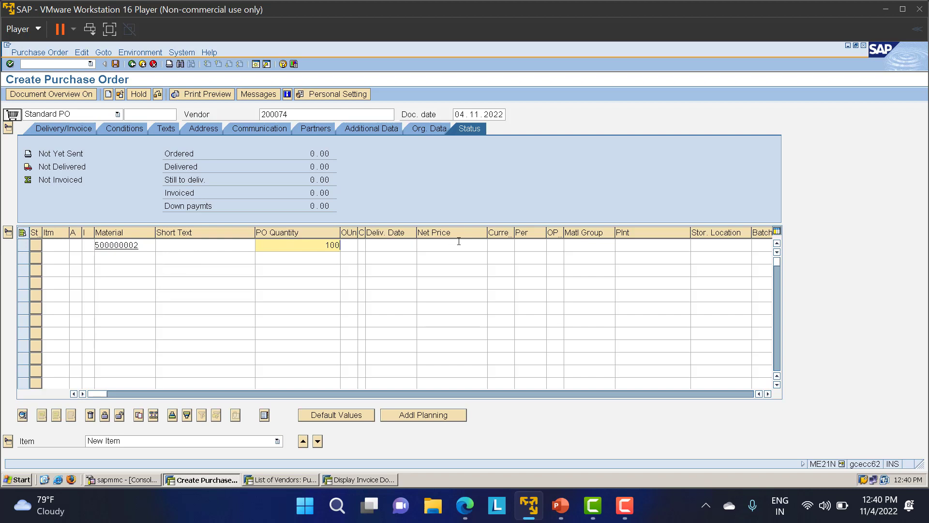
Set plant LT01 and storage location LT01 for the purchase order item with material 500000002.
click(631, 245)
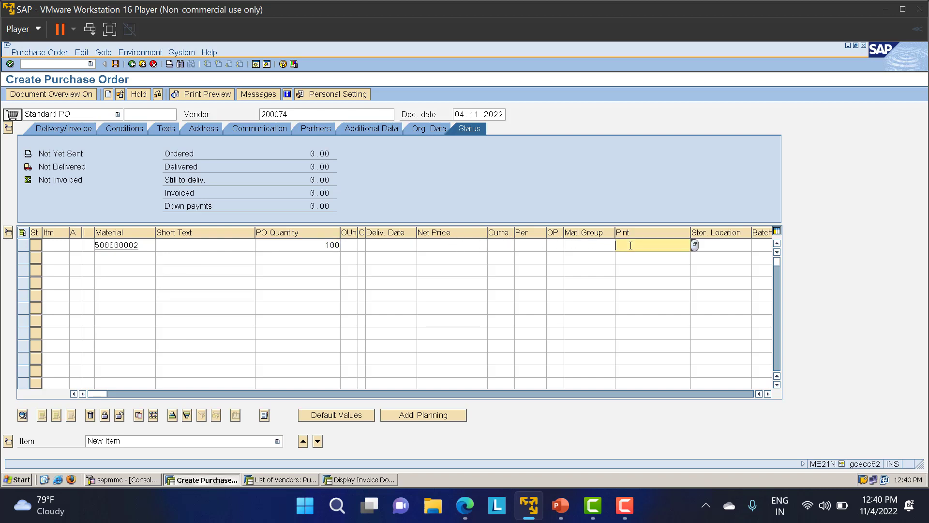
text(LT9)
text(01)
key(Tab)
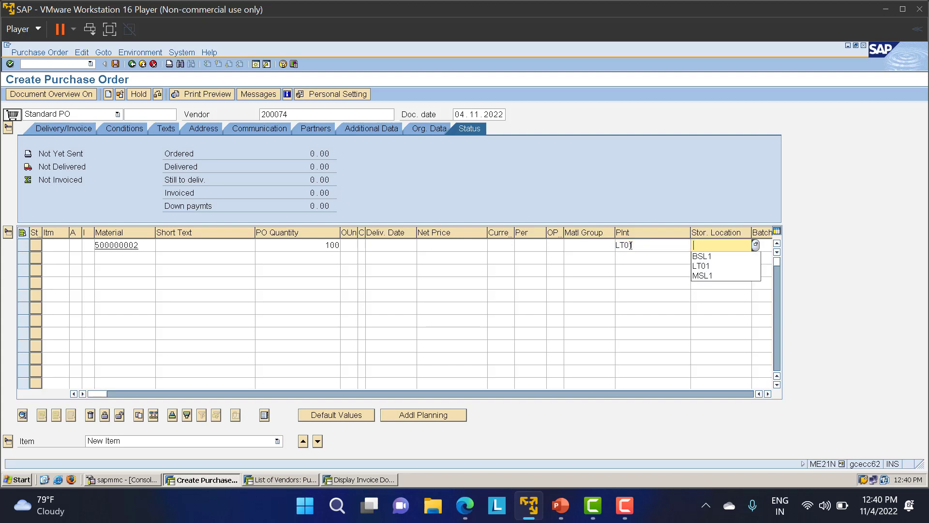
click(703, 266)
key(Return)
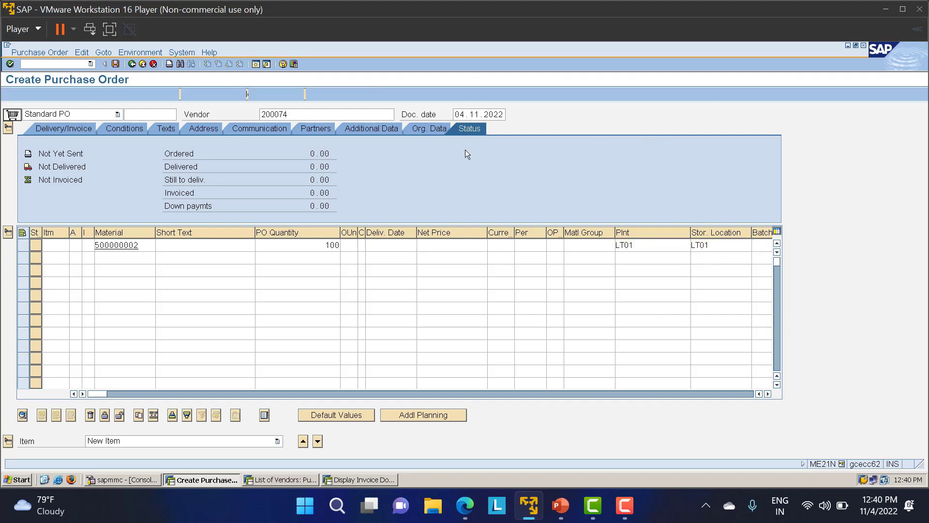
Assign purchasing organization LT01 and purchasing group 000 to the purchase order header.
click(112, 153)
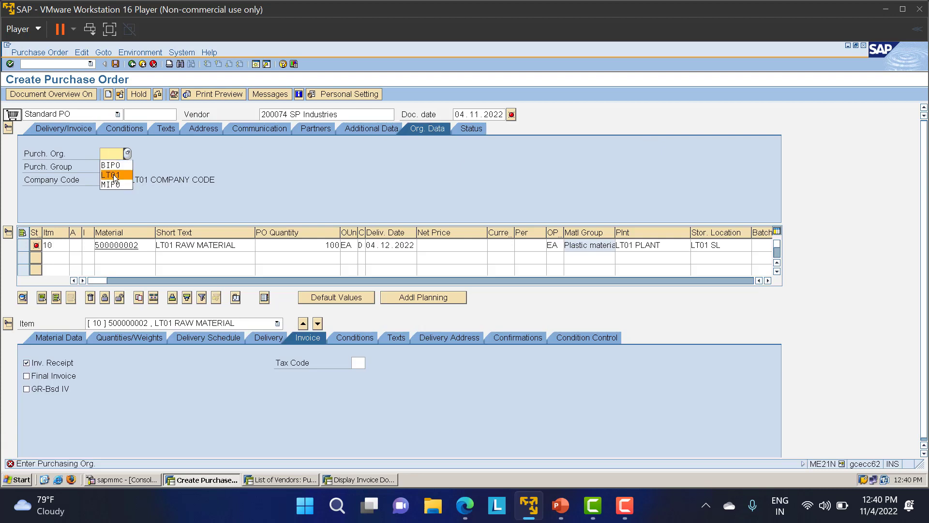
click(113, 177)
click(110, 168)
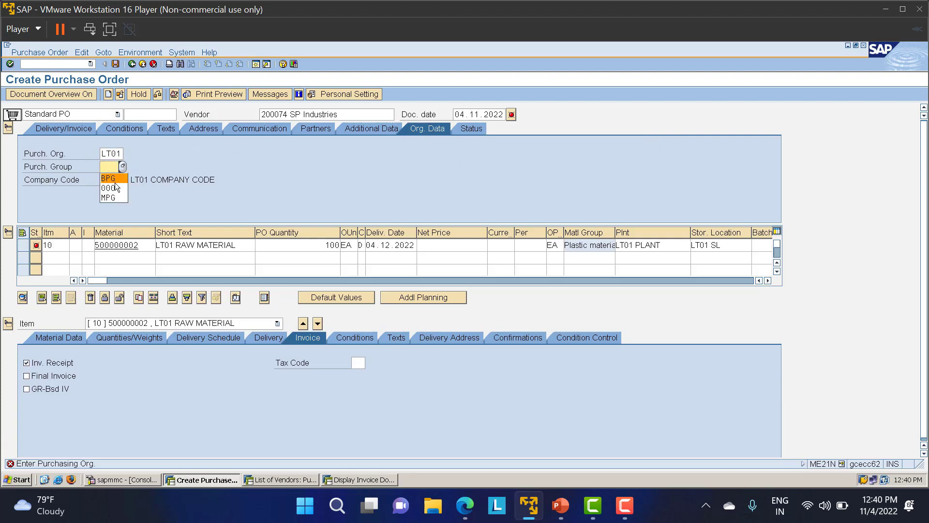
click(118, 189)
key(Return)
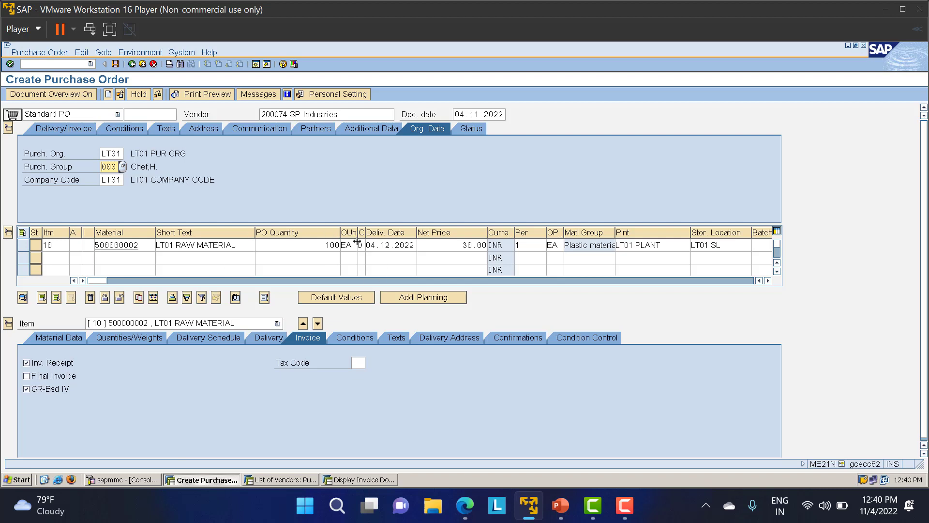
Check the SP Industries purchase order for messages and save it.
click(316, 245)
click(355, 246)
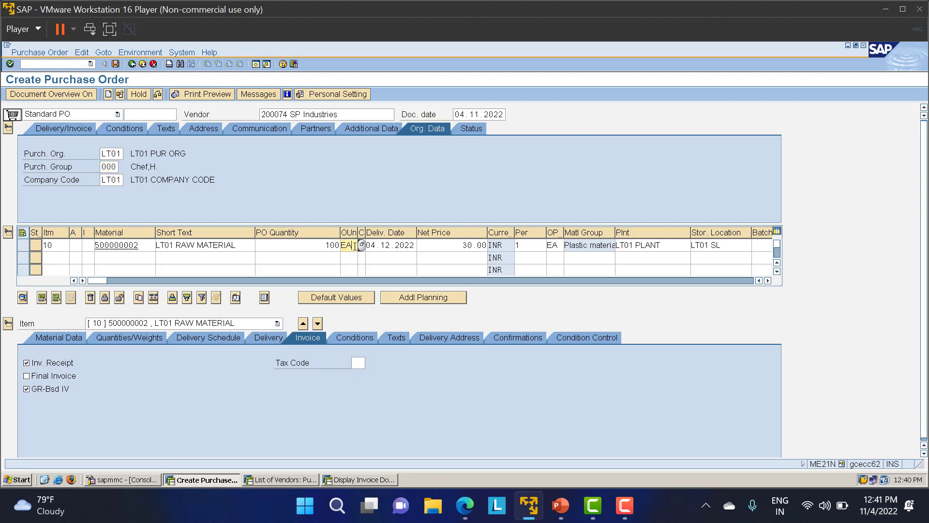
click(320, 247)
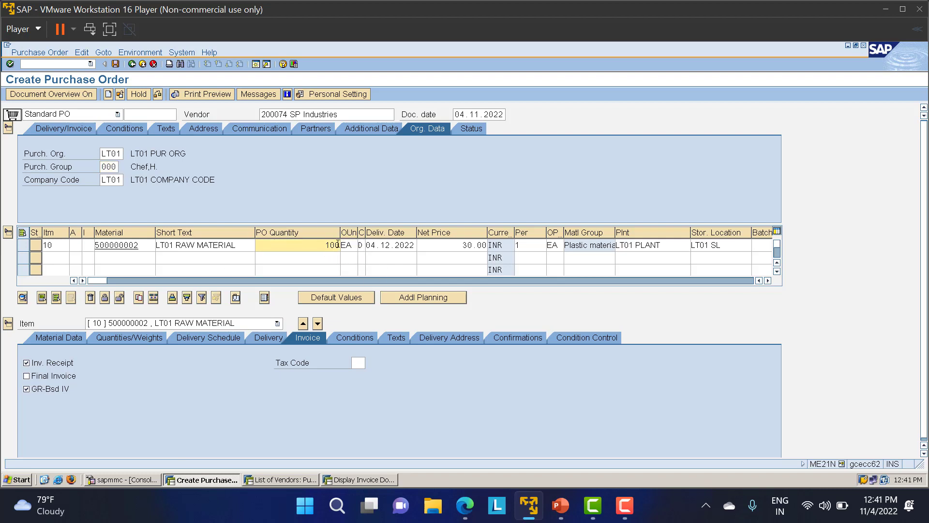
key(Return)
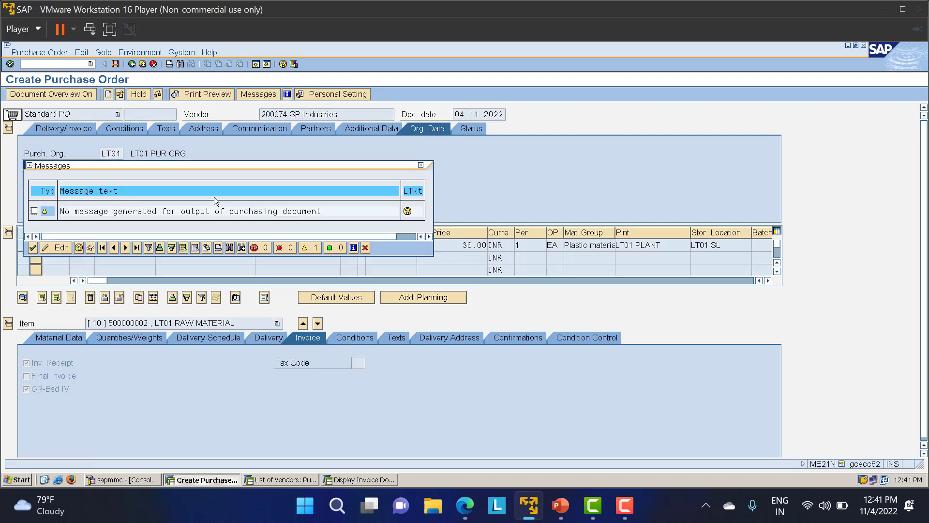
key(Return)
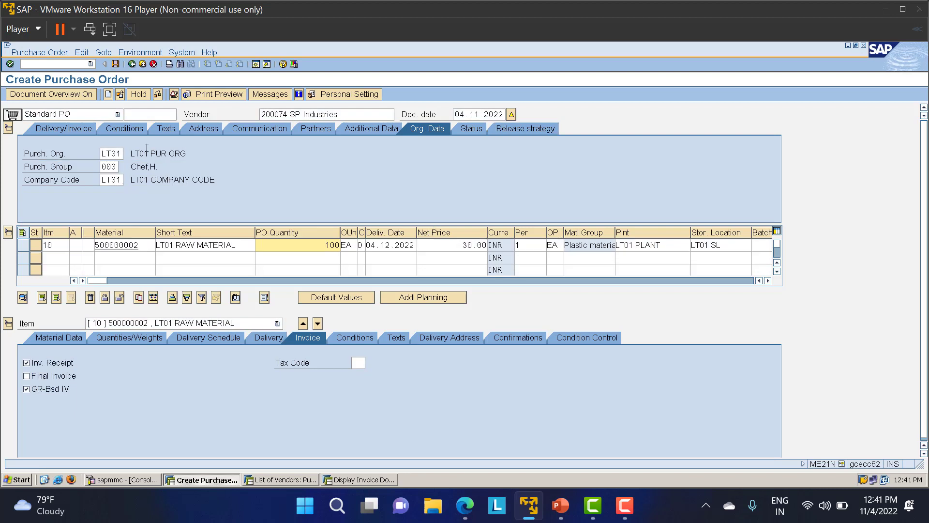
click(115, 64)
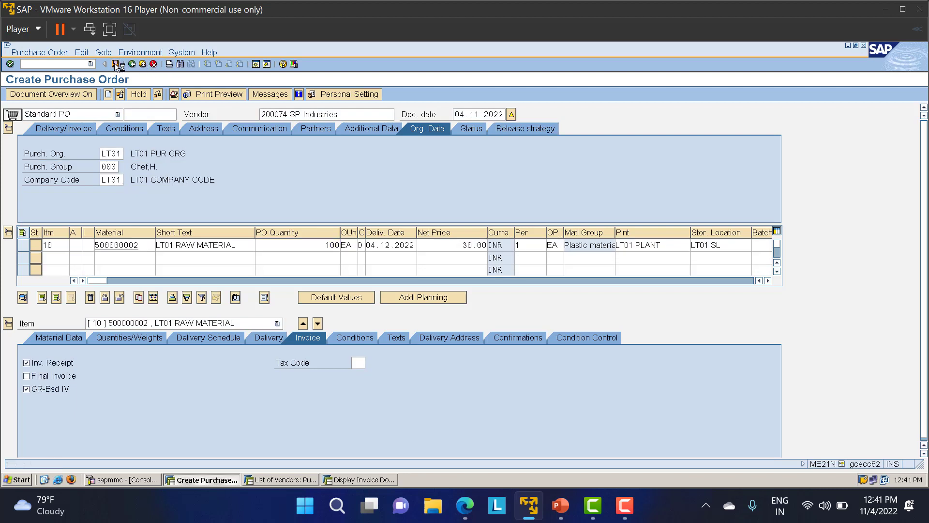
click(190, 243)
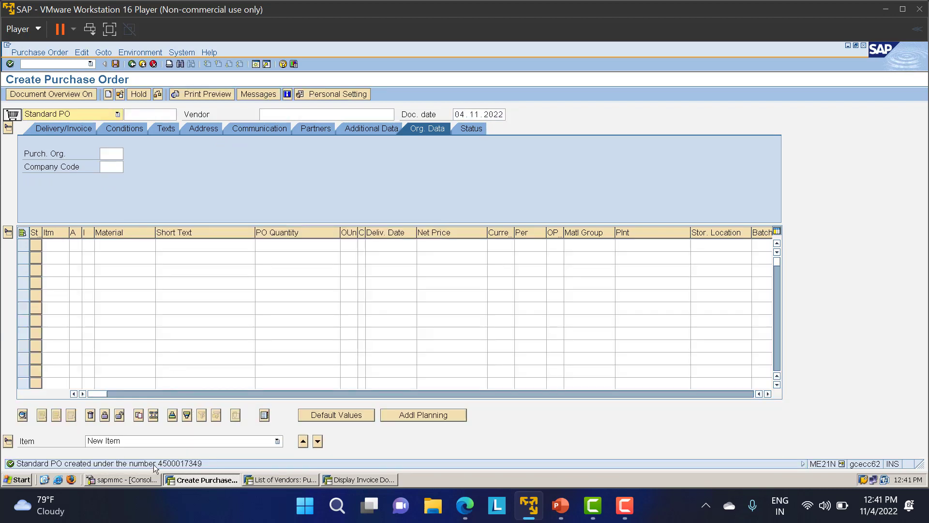
Open the details of the creation message, try to select the purchase order number, and close the details.
double_click(158, 463)
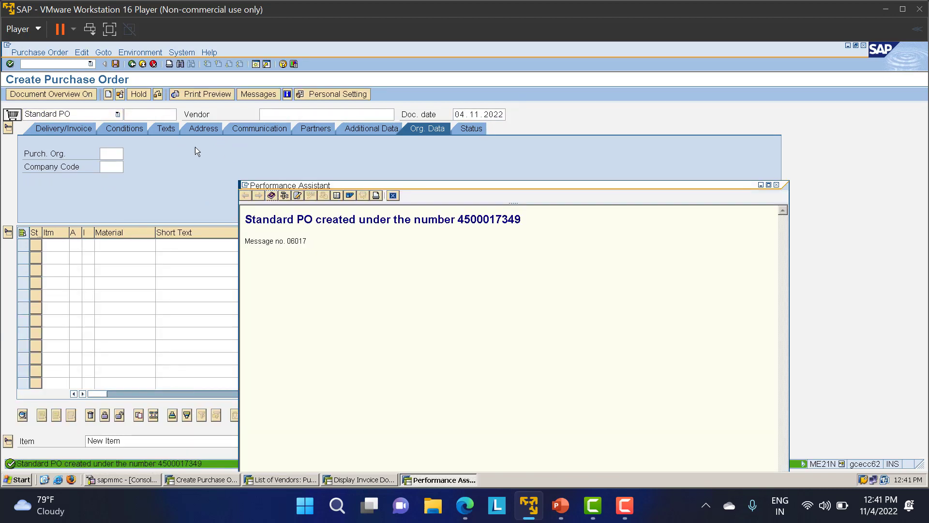
drag(525, 223, 465, 220)
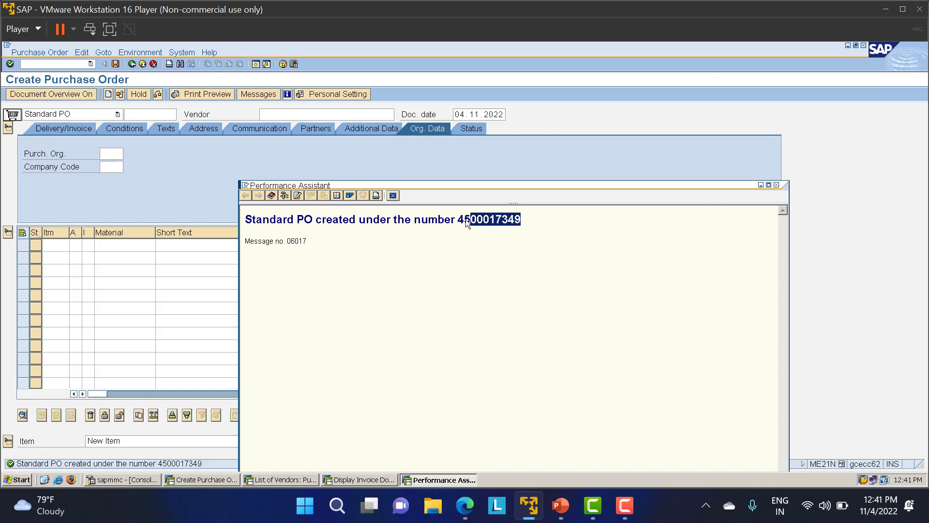
click(460, 220)
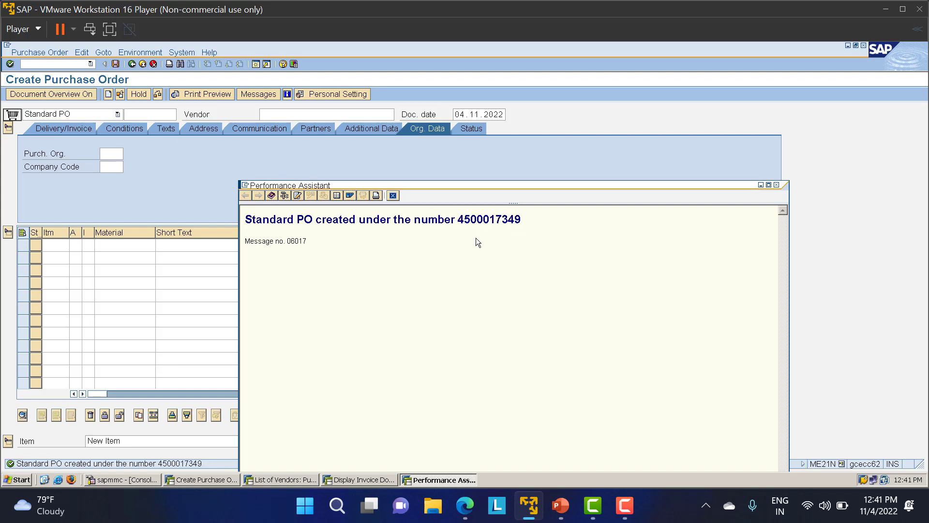
click(394, 195)
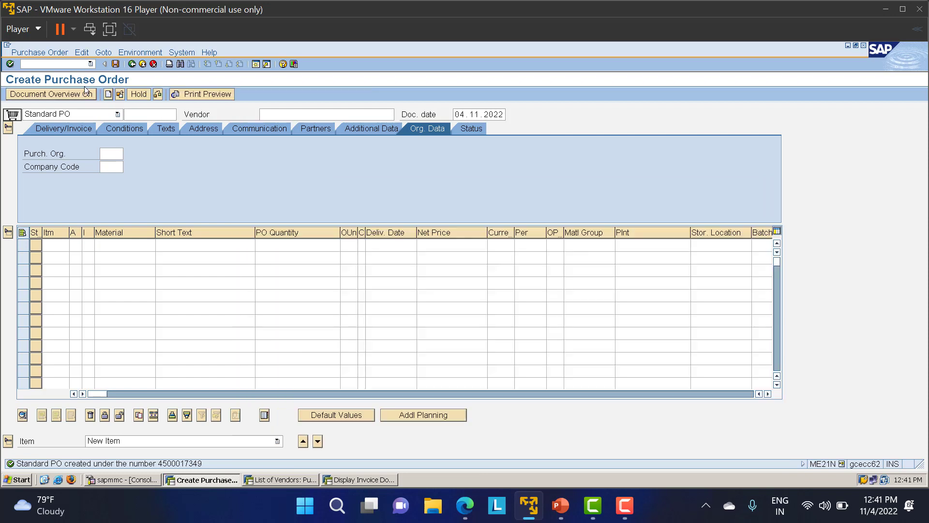
Open the goods receipt transaction MIGO for a purchase order.
click(64, 64)
text(/NM)
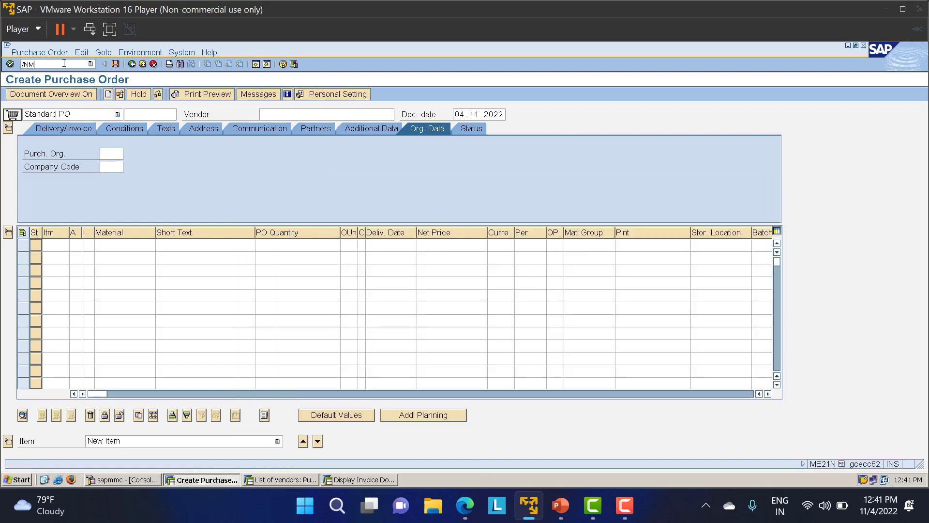
text(E21N)
key(Return)
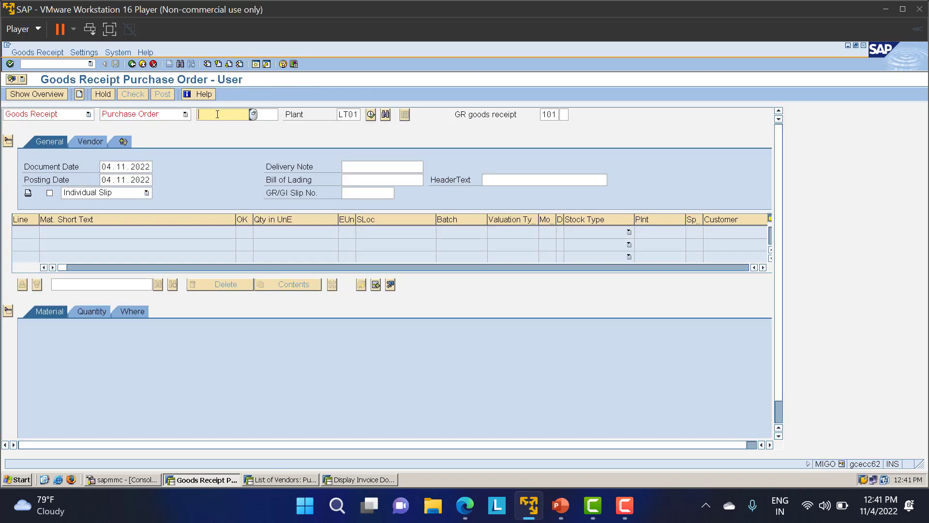
text(GR/IR CLEA)
key(BackSpace)
key(BackSpace)
key(BackSpace)
key(BackSpace)
key(BackSpace)
key(BackSpace)
key(BackSpace)
key(BackSpace)
key(BackSpace)
key(BackSpace)
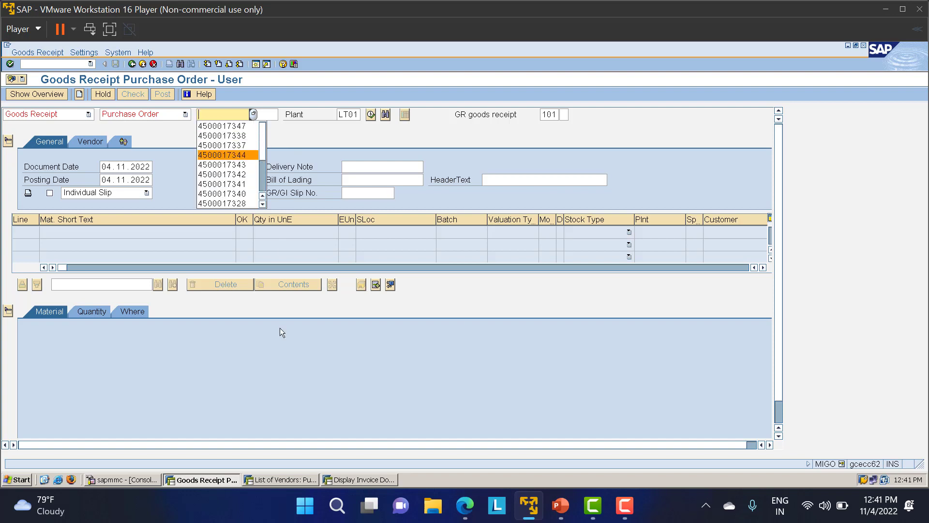
Run the ME2N list of purchasing documents in the vendor list session for purchasing organization and plant LT01.
click(342, 480)
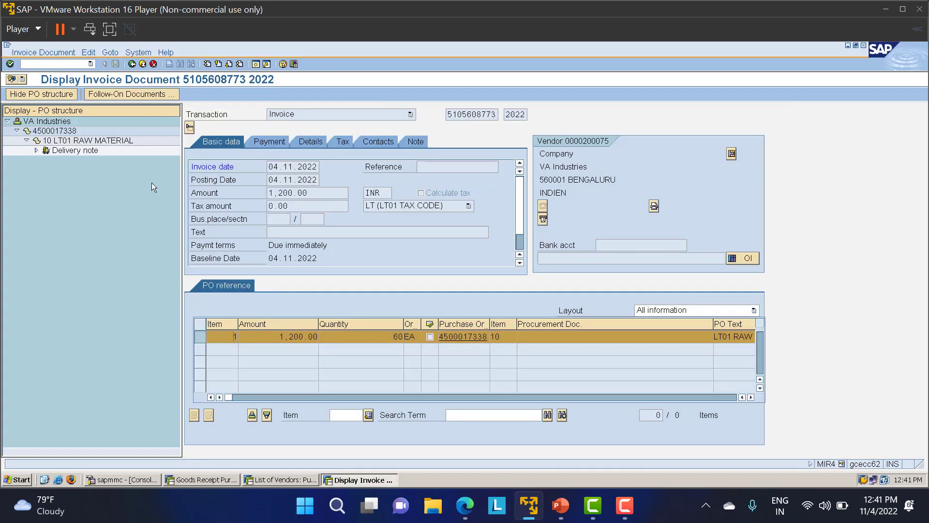
click(283, 479)
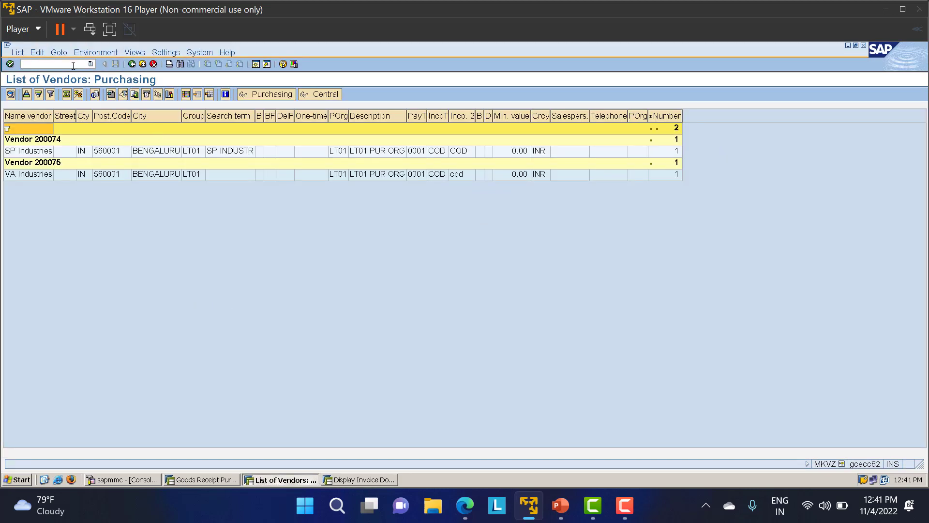
click(73, 65)
text(/NME2N)
key(Return)
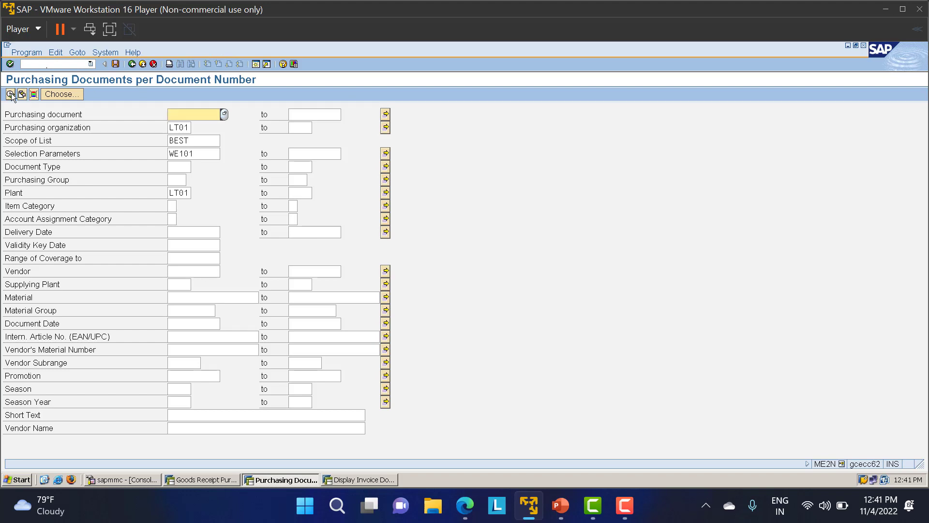
click(10, 94)
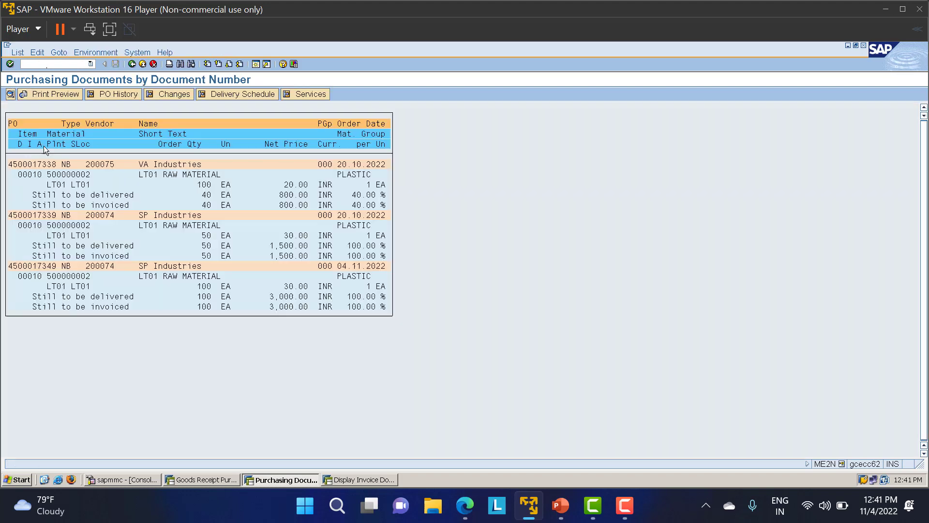
Copy the number of the SP Industries purchase order dated 04.11.2022 from the list and try to load that order into the goods receipt.
click(10, 266)
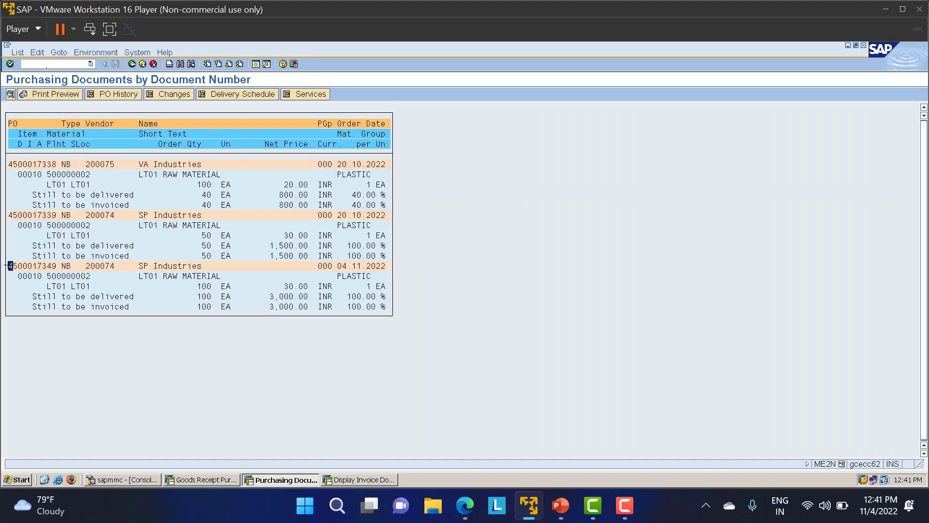
key(ctrl+y)
drag(9, 266, 56, 265)
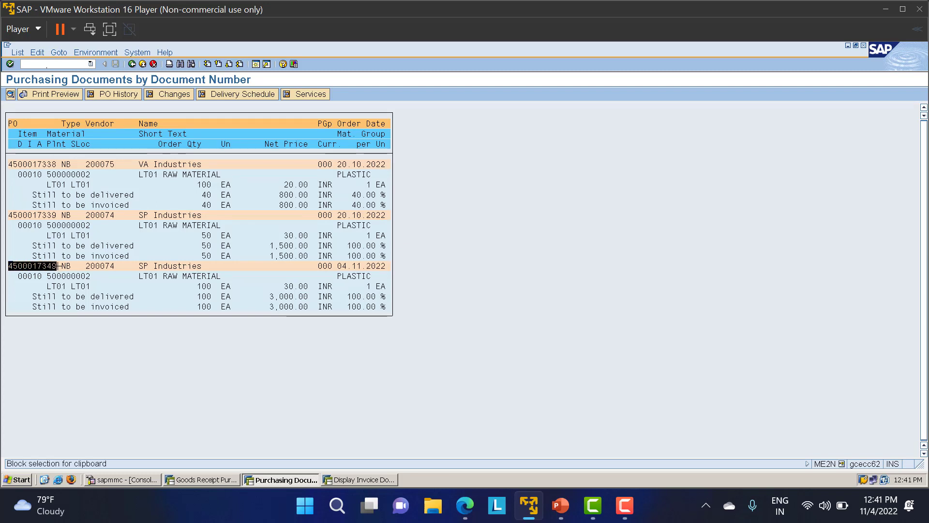
key(ctrl+c)
key(alt+Tab)
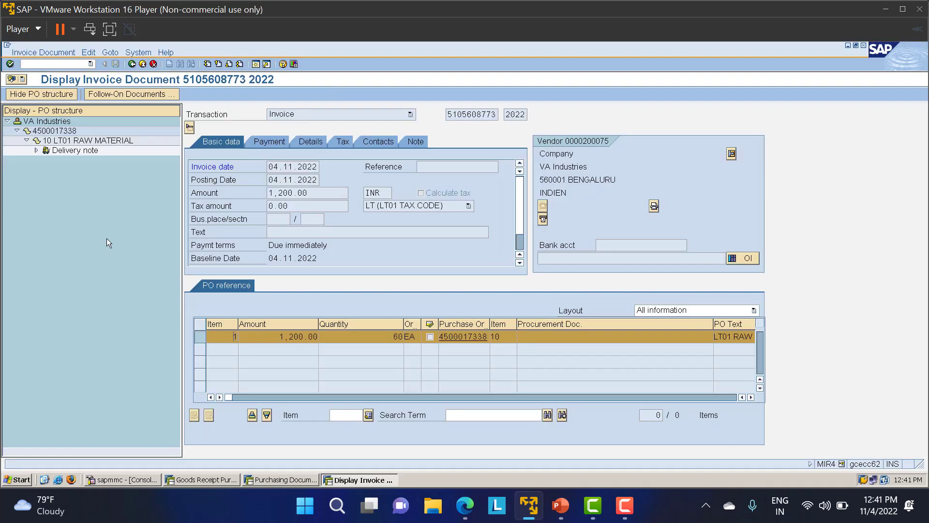
click(206, 480)
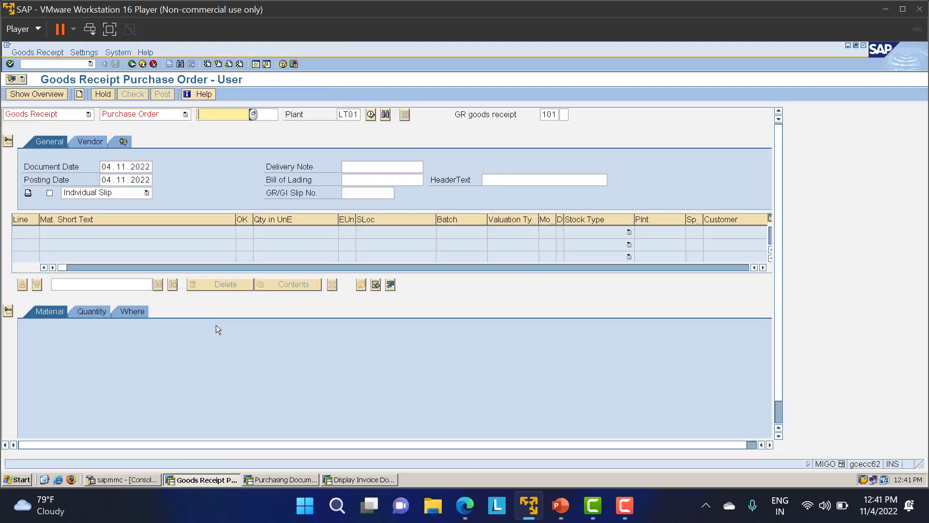
key(ctrl+v)
key(Return)
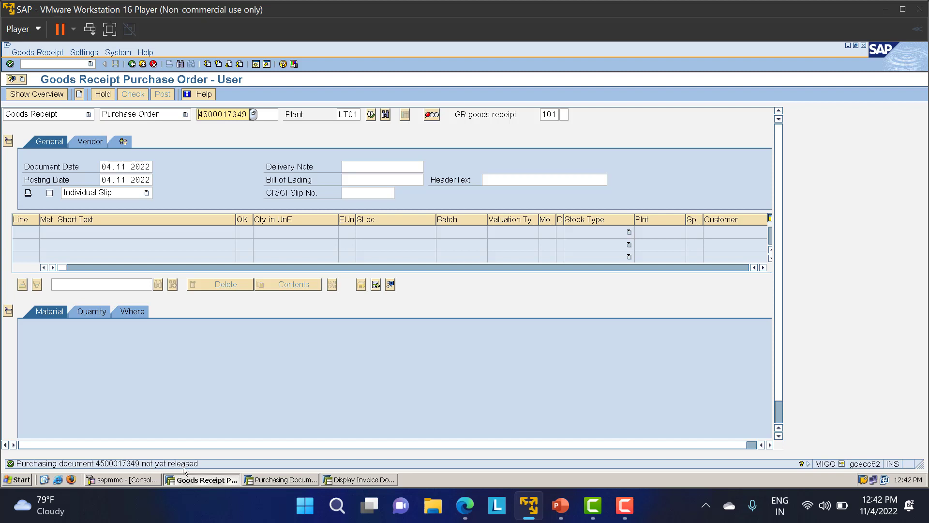
Open the purchase order release transaction ME29N with its header data expanded and call up the selection of another document.
click(57, 65)
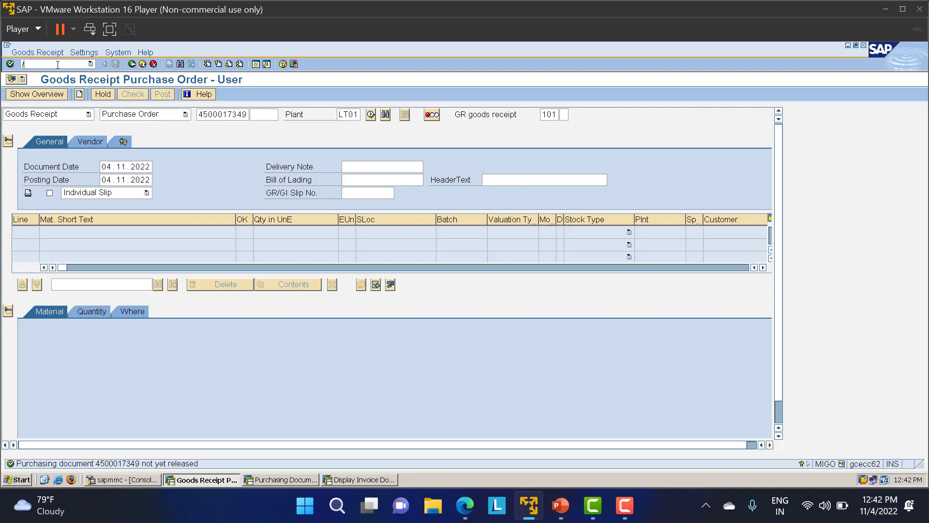
text(NME29N)
key(Return)
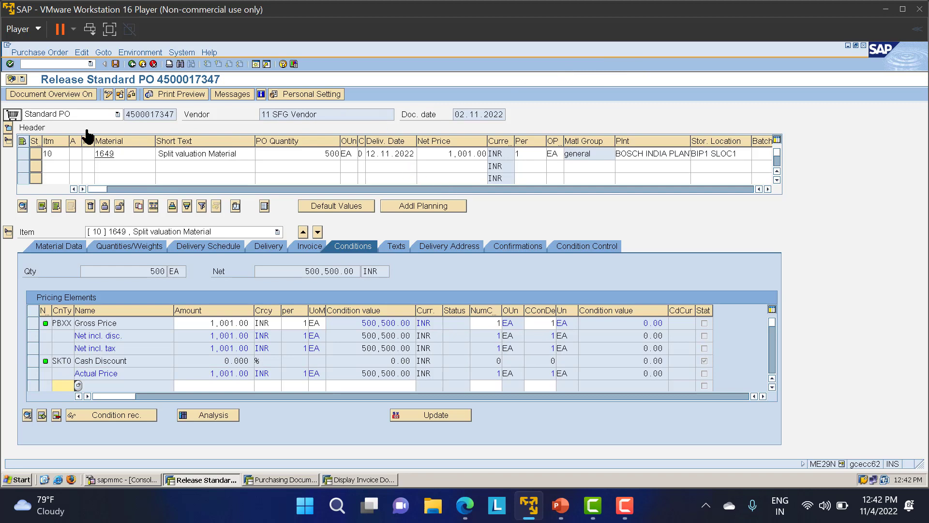
click(9, 128)
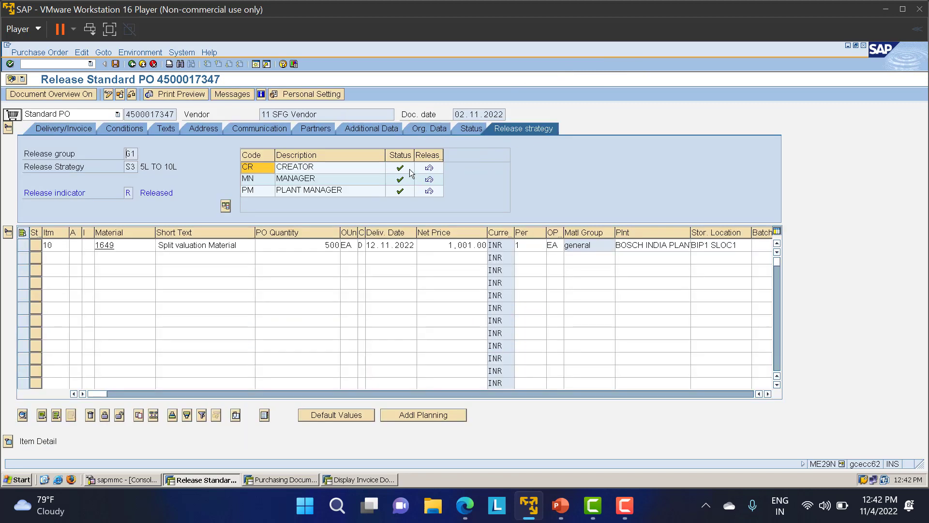
click(120, 94)
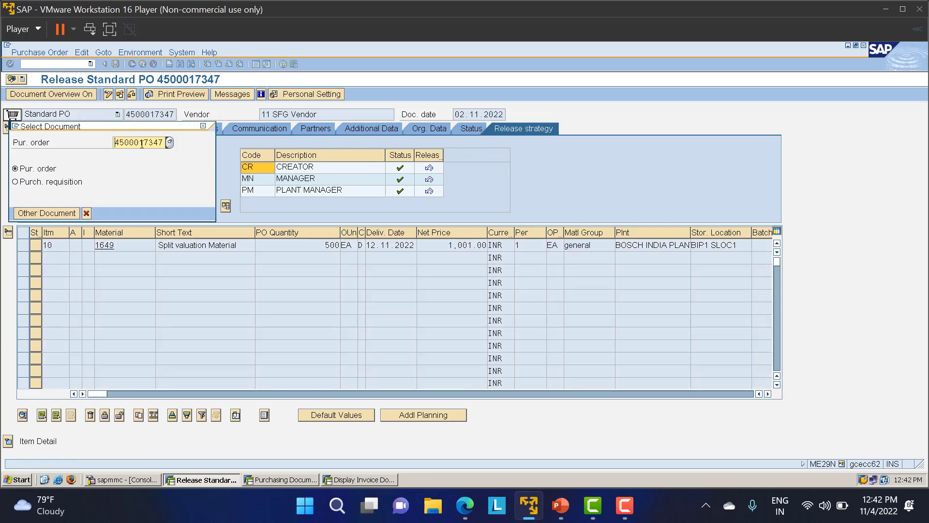
key(ctrl+v)
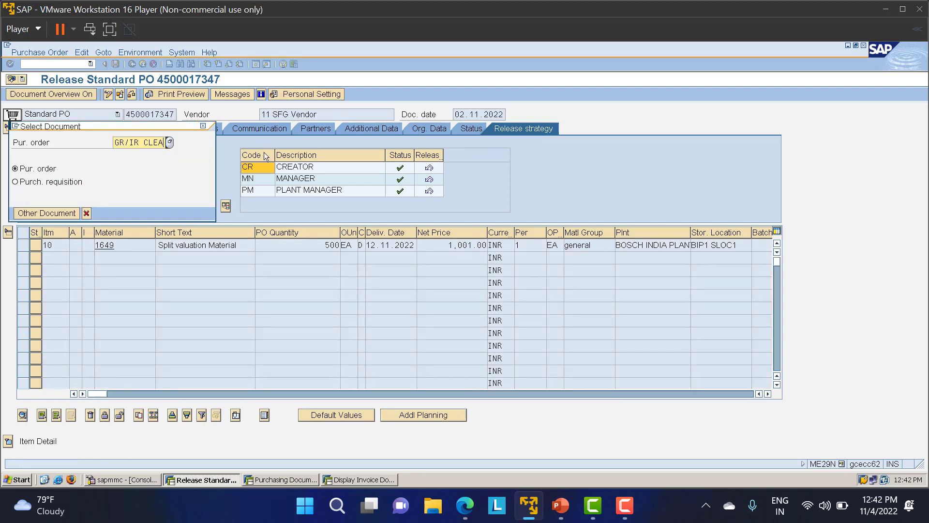
drag(163, 142, 83, 142)
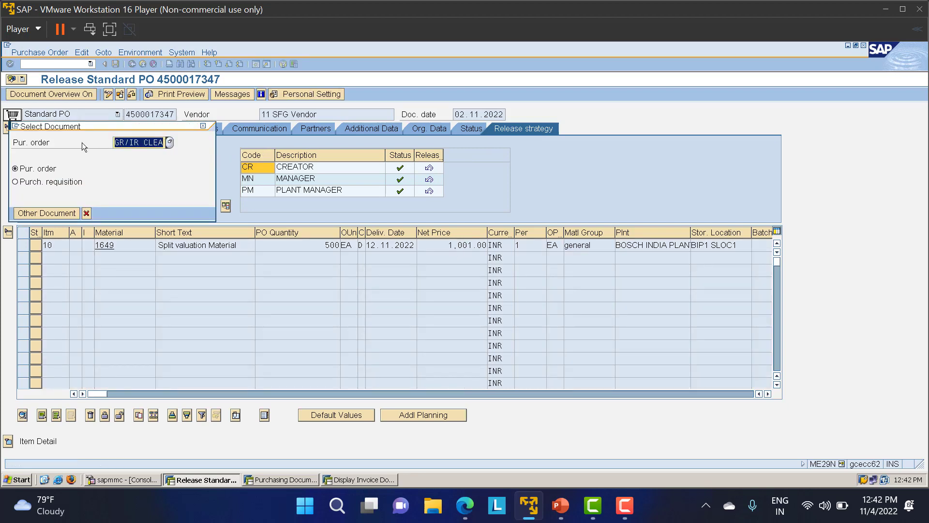
key(BackSpace)
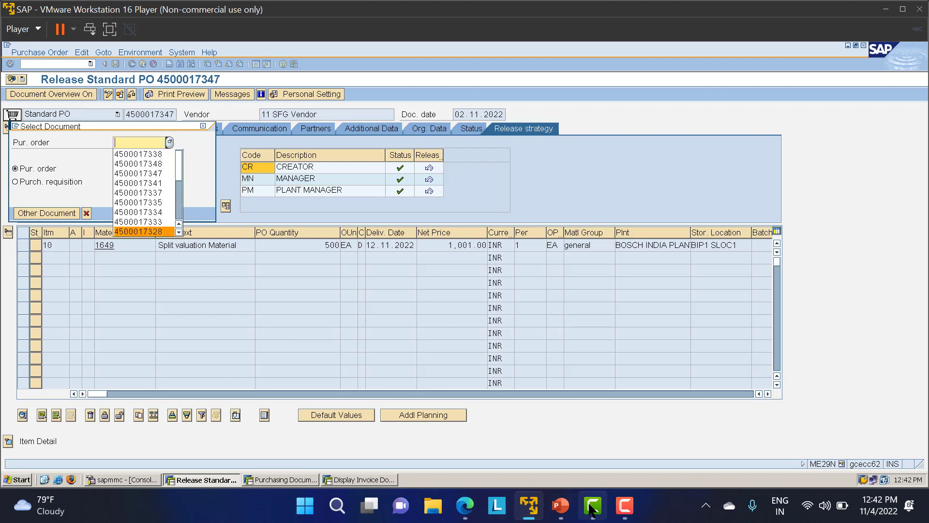
Copy the number of the SP Industries purchase order dated 04.11.2022 from the purchasing documents list again.
click(363, 481)
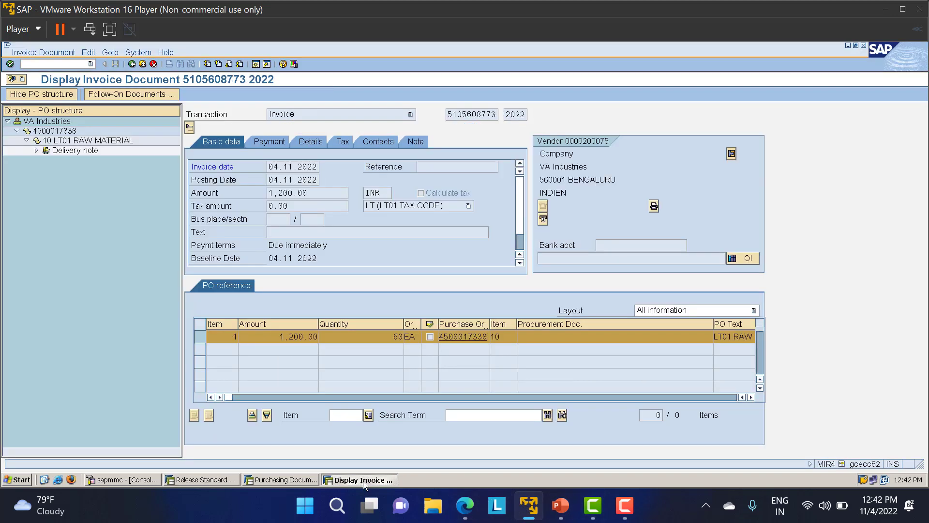
click(289, 479)
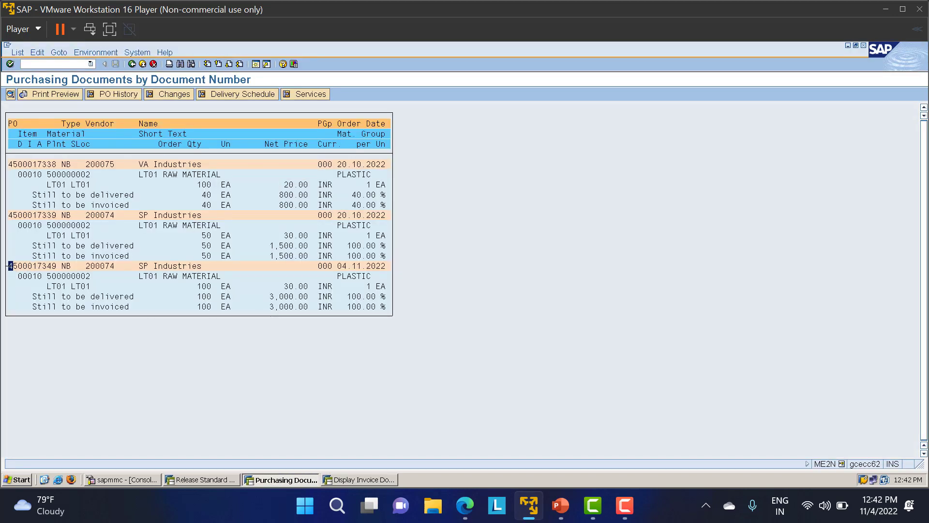
key(ctrl+y)
drag(9, 266, 57, 267)
key(ctrl+c)
click(9, 267)
key(ctrl+y)
drag(8, 266, 57, 267)
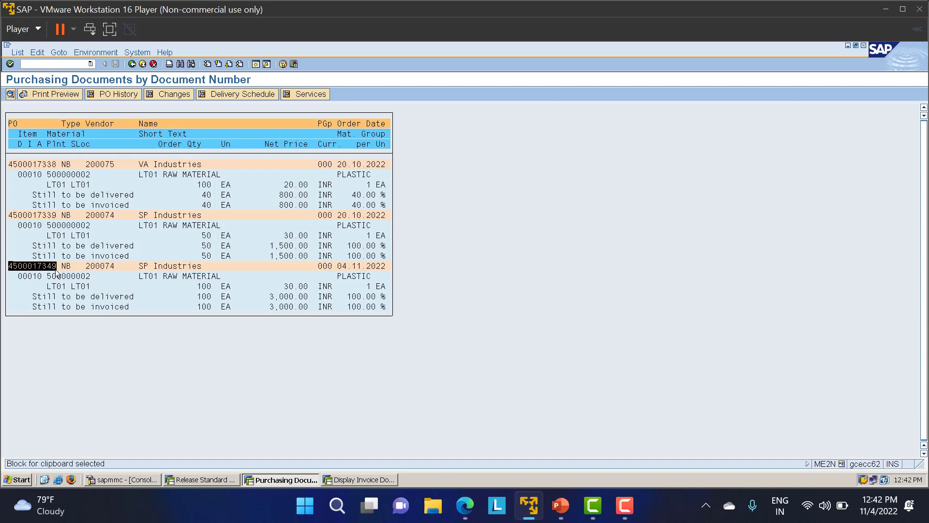
key(ctrl+c)
Load the copied purchase order into the release transaction through the document selection.
key(alt+Tab)
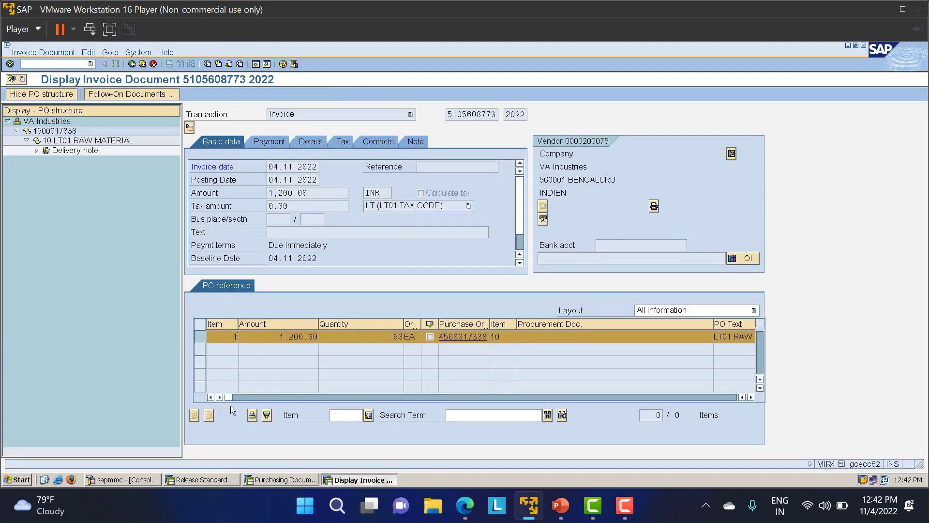
click(199, 480)
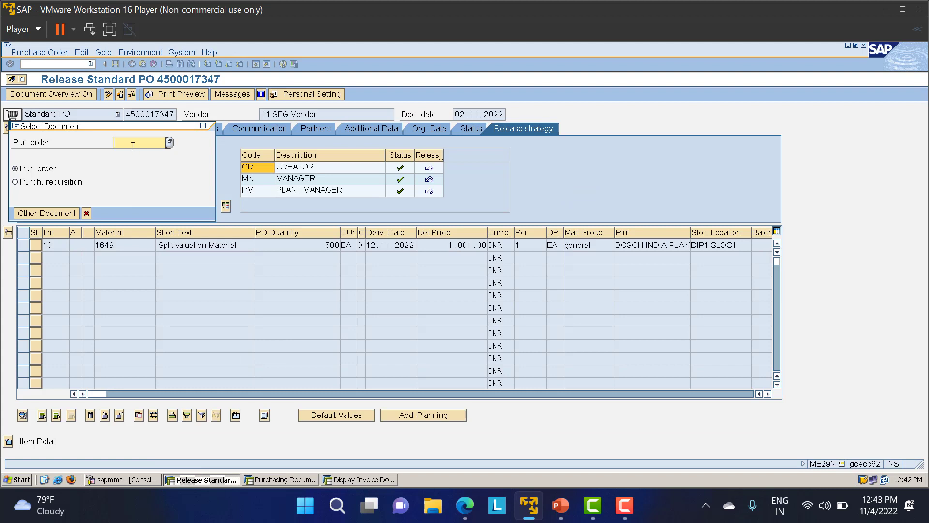
key(ctrl+v)
key(Return)
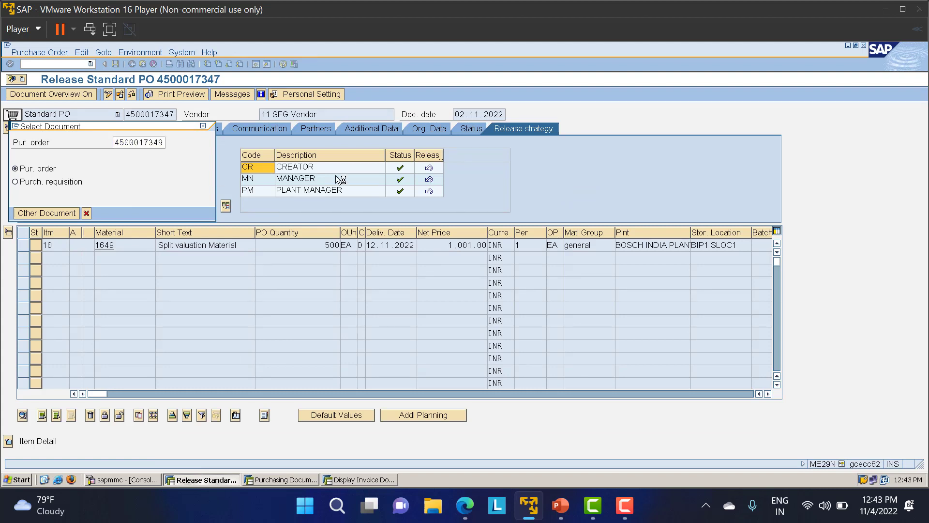
Release the SP Industries purchase order with release code CR and save it despite the system messages.
click(429, 167)
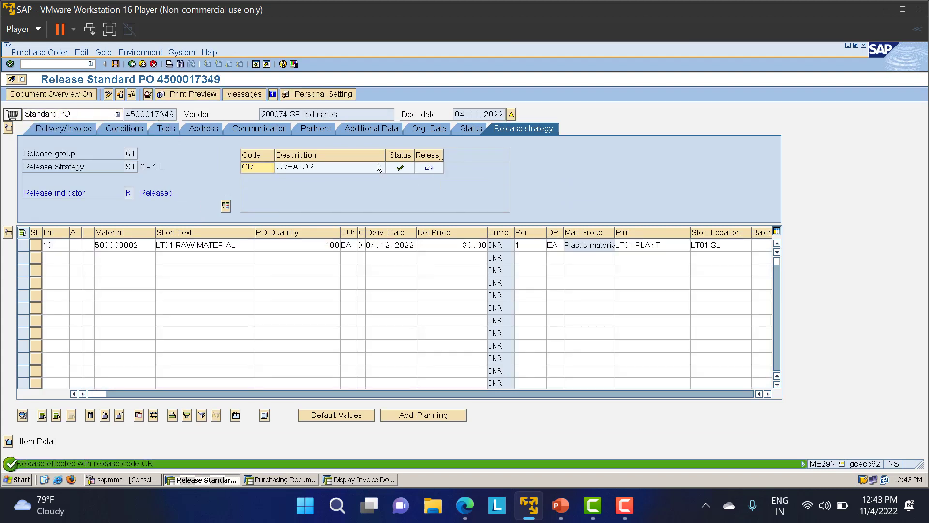
click(116, 64)
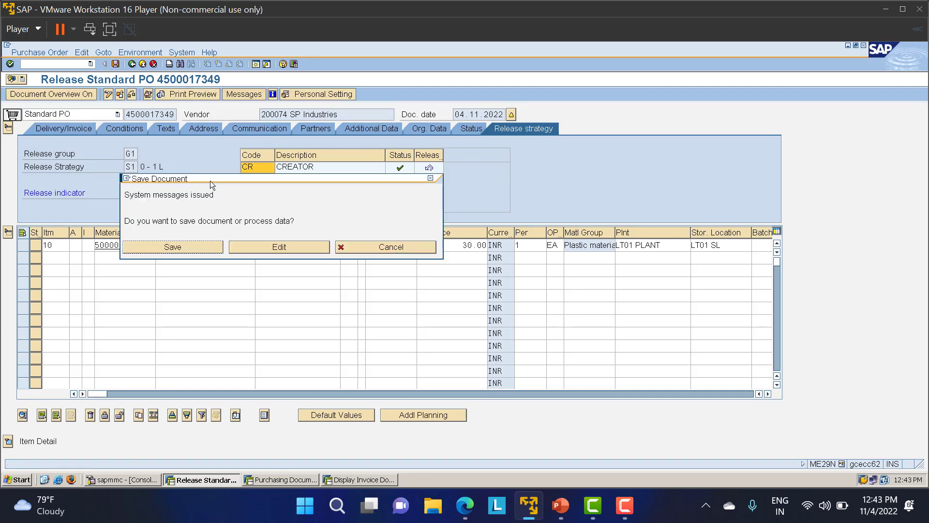
click(175, 248)
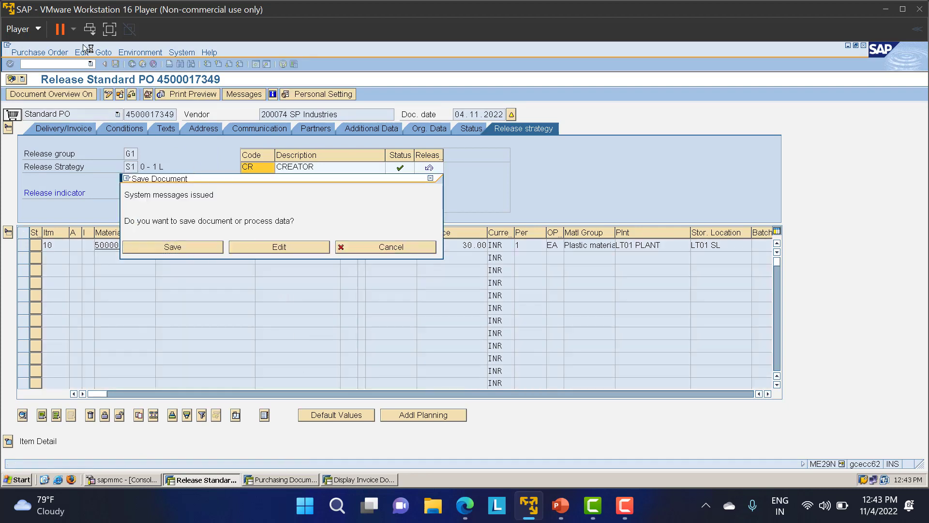
Open the goods receipt transaction MIGO and load the released SP Industries purchase order by its copied number.
click(61, 60)
text(/)
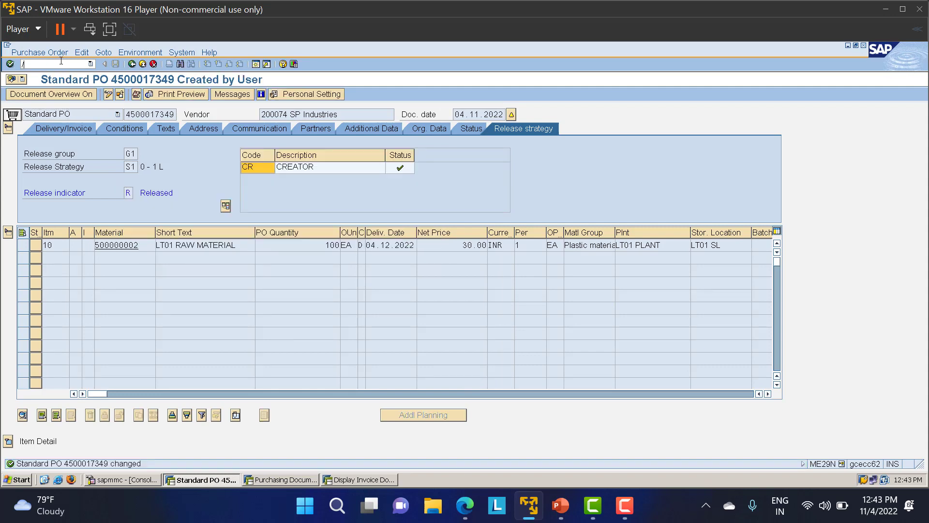
text(NMIGO)
key(Return)
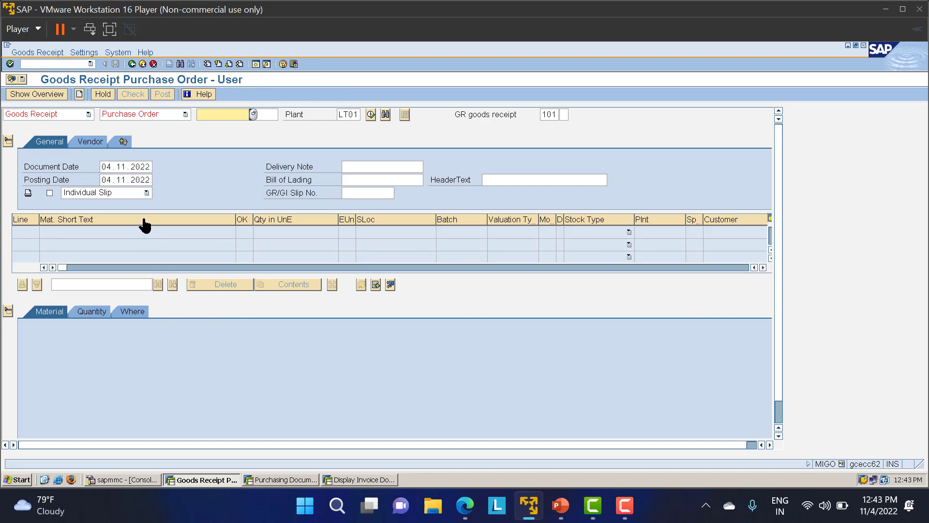
click(218, 115)
key(ctrl+v)
key(Return)
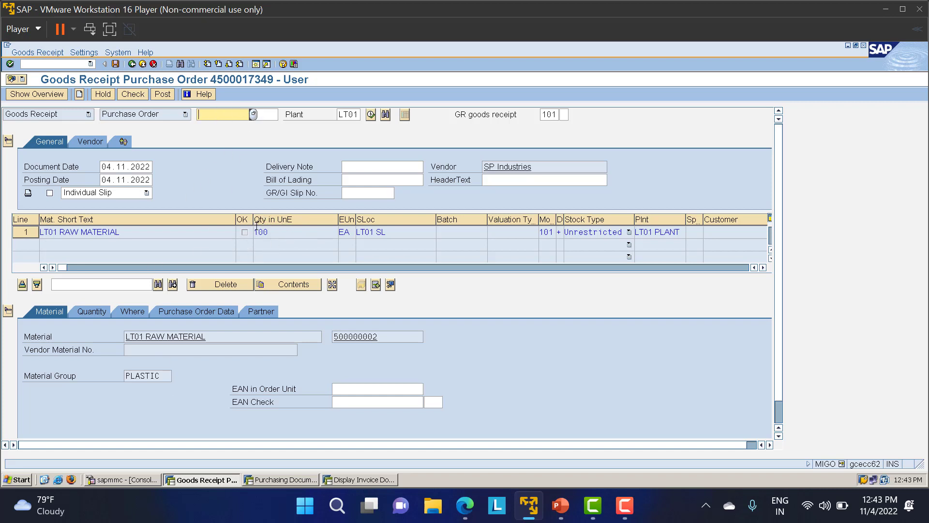
Set the quantity in unit of entry for the LT01 RAW MATERIAL line to 50 EA.
click(91, 315)
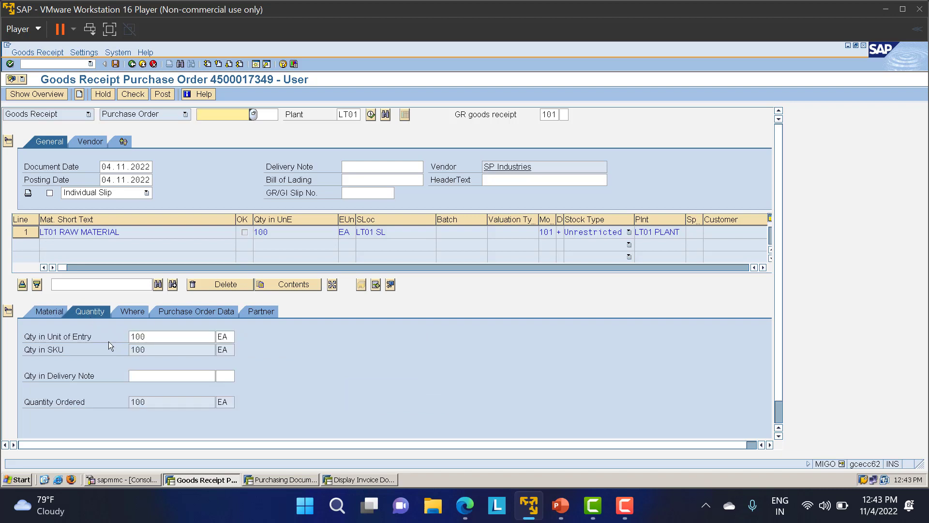
double_click(152, 336)
text(50)
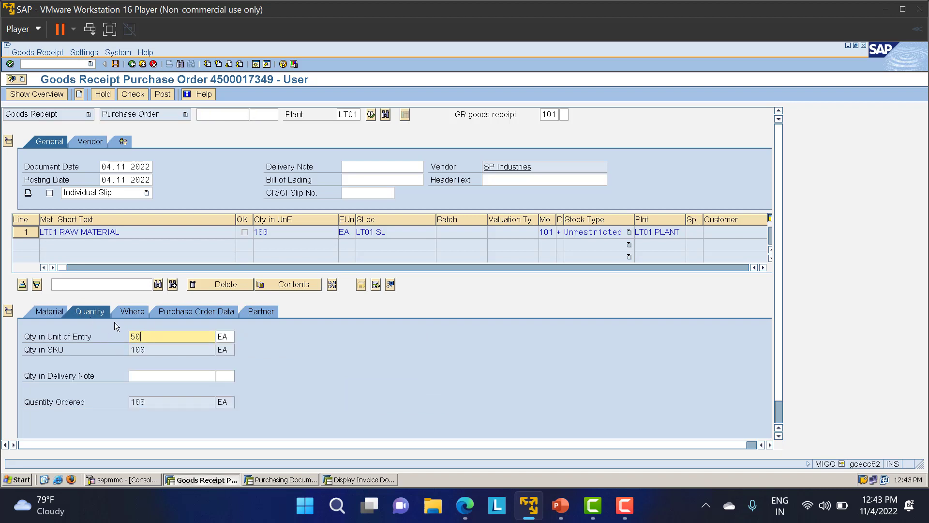
key(Return)
Flag the LT01 RAW MATERIAL line as Item OK, and check and post the goods receipt.
click(135, 94)
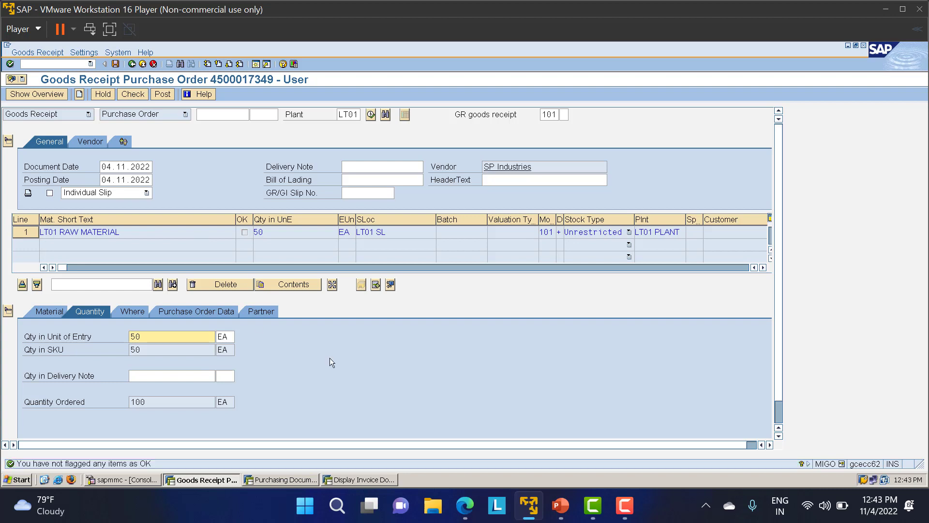
click(56, 428)
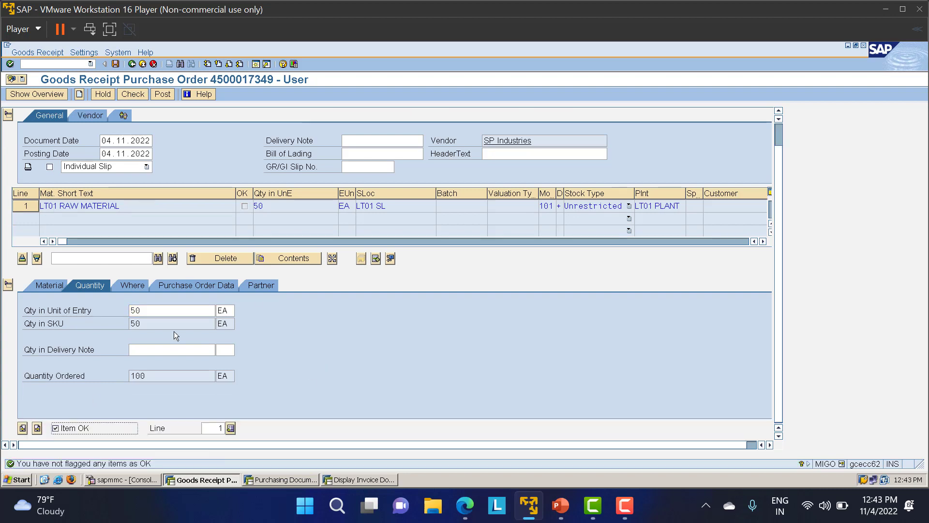
click(131, 95)
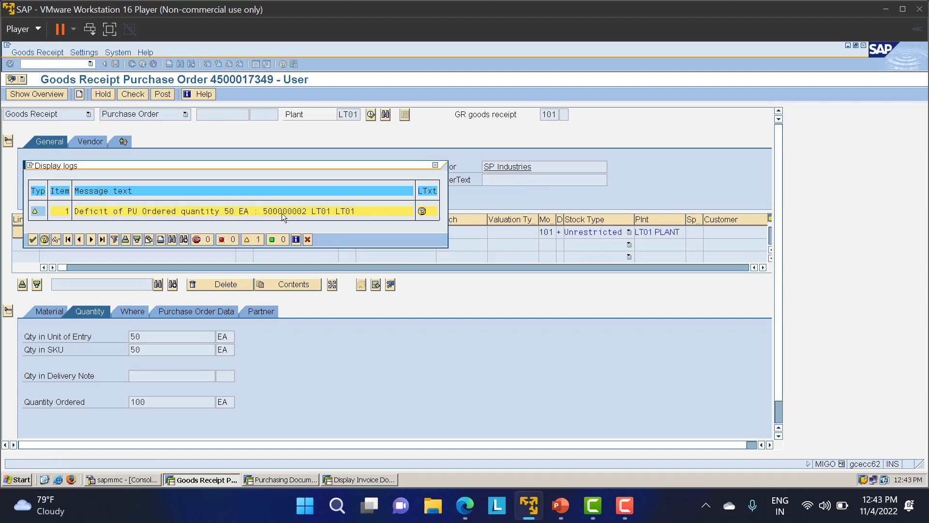
click(33, 239)
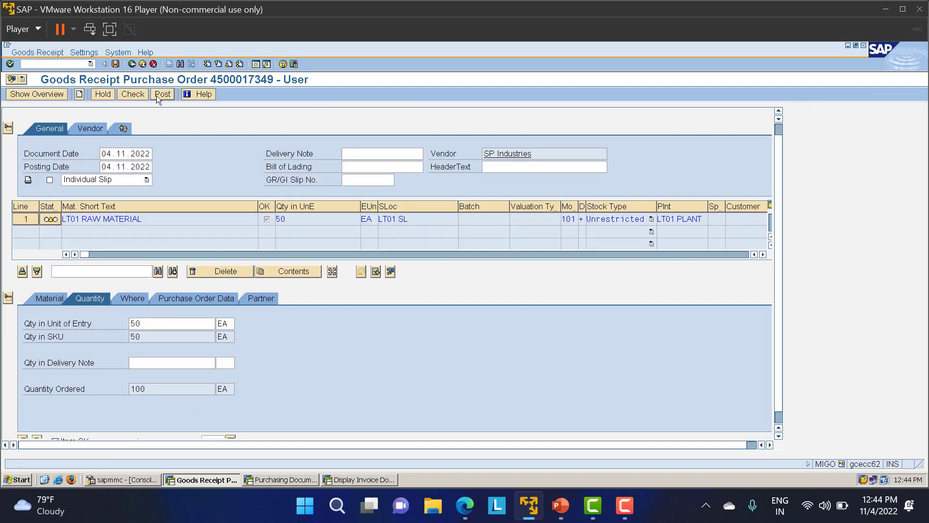
click(155, 95)
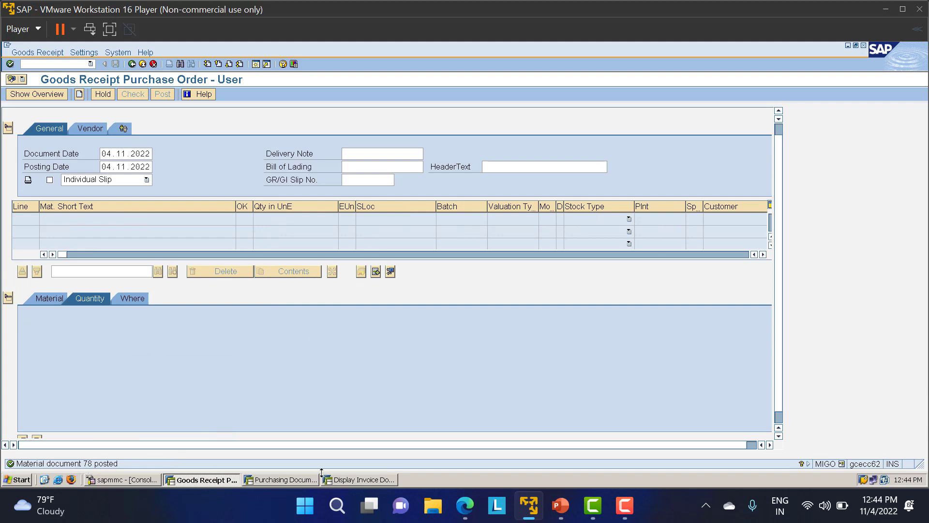
Switch to the session displaying the VA Industries invoice and start the invoice entry transaction MIRO there.
click(291, 482)
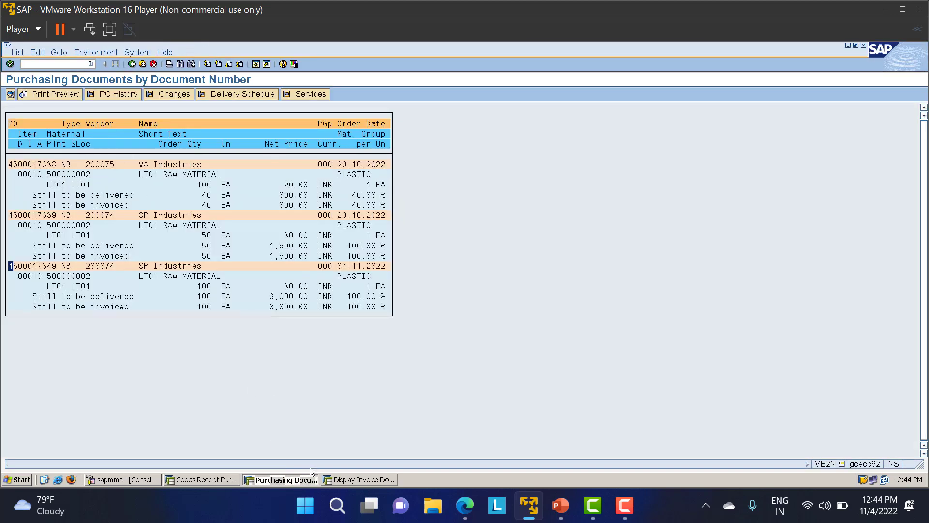
click(362, 482)
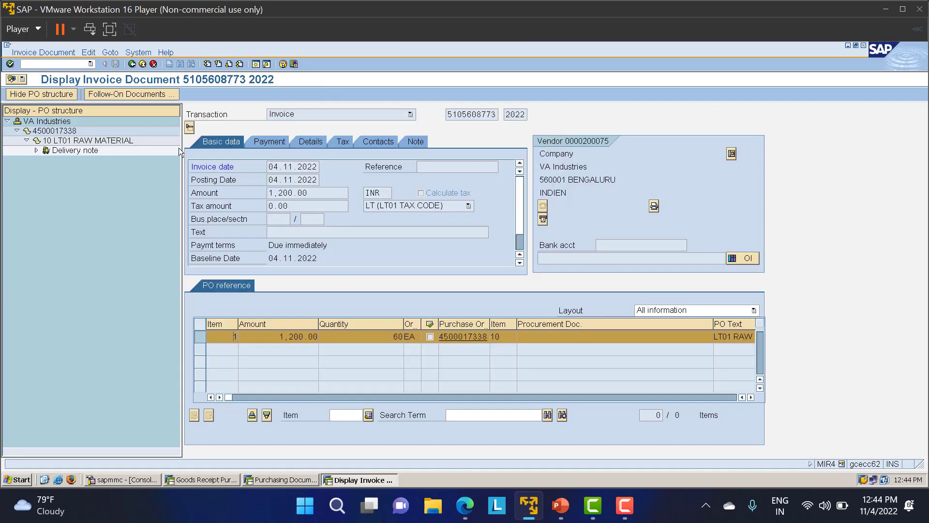
click(59, 66)
text(/NMIRO)
key(Return)
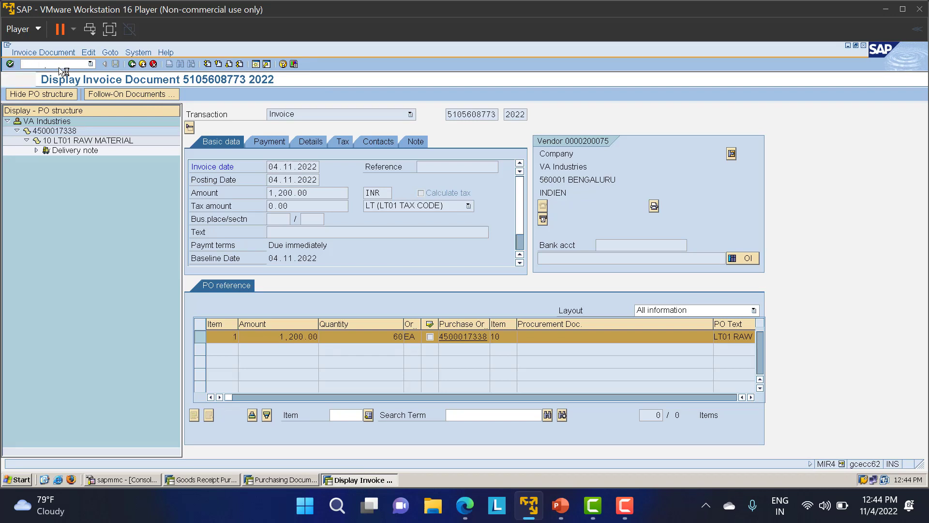
Enter the invoice date 04.11.2022 and load the SP Industries purchase order into the invoice by its number.
click(290, 168)
click(290, 179)
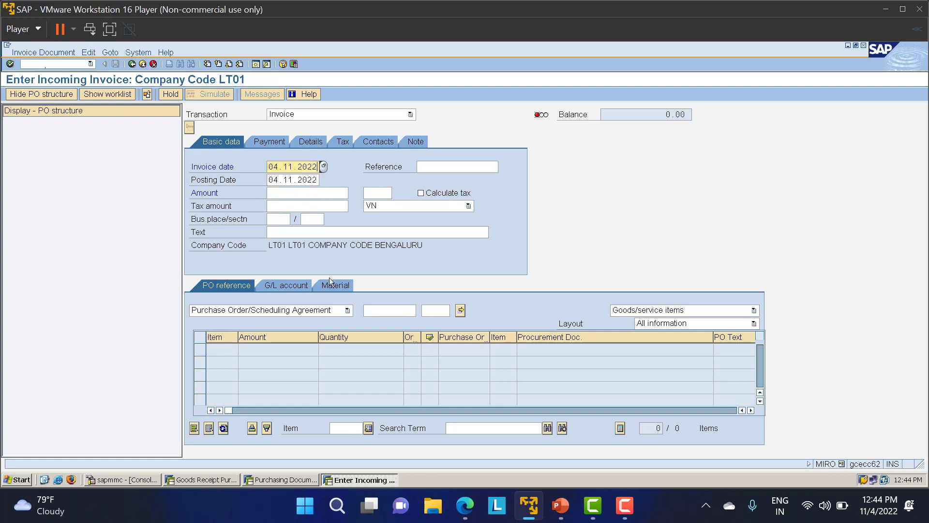
click(382, 315)
text(4500017349)
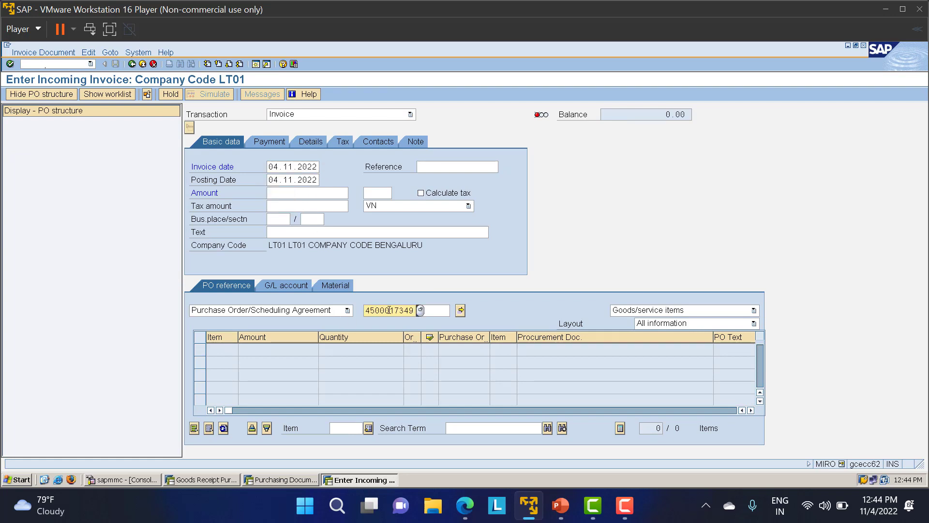
key(Return)
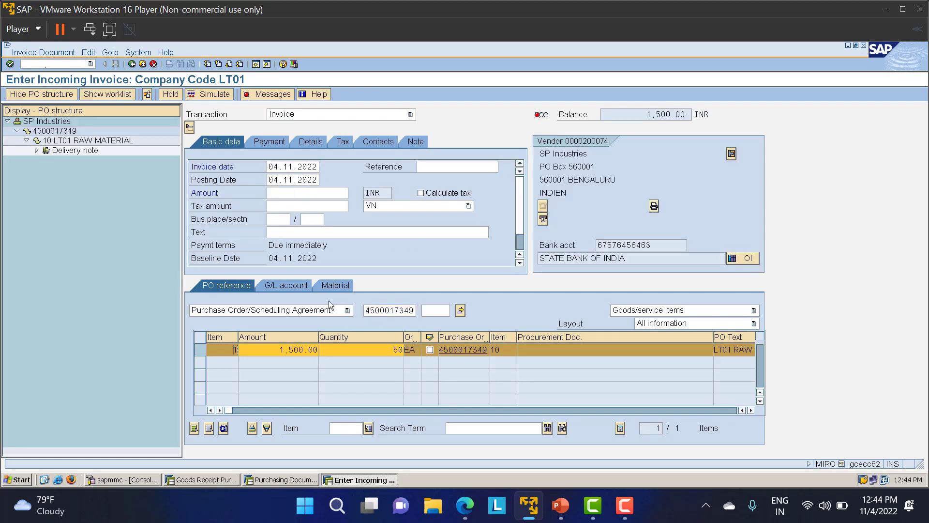
Set the invoice amount of the LT01 RAW MATERIAL item to 3,000.00.
drag(272, 355, 327, 374)
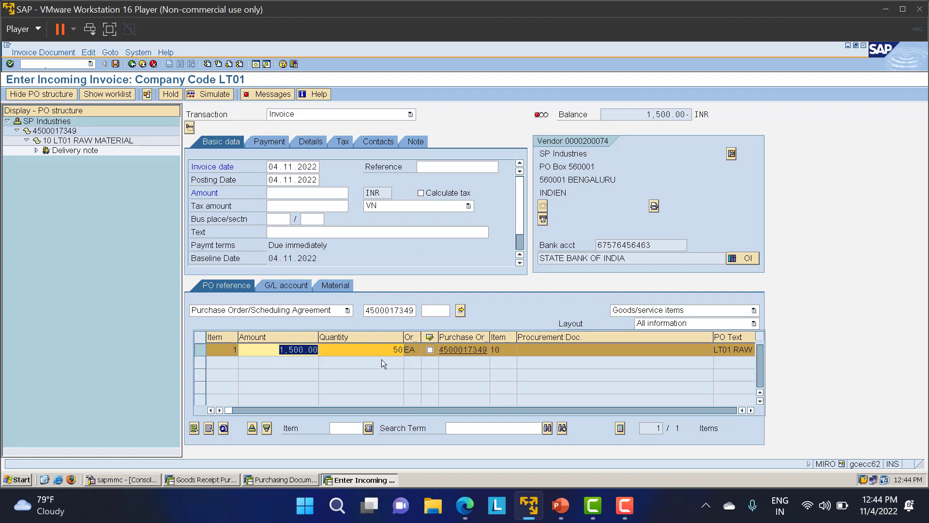
drag(387, 349, 417, 362)
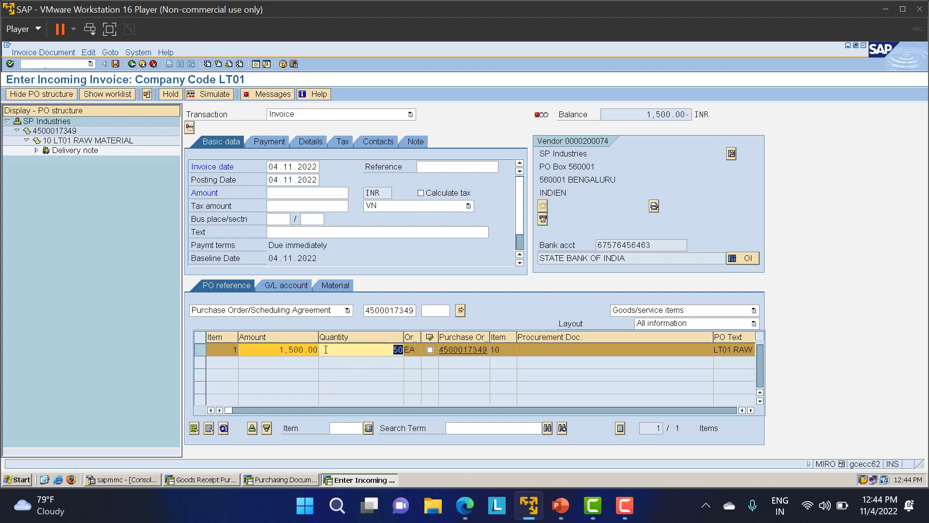
click(274, 349)
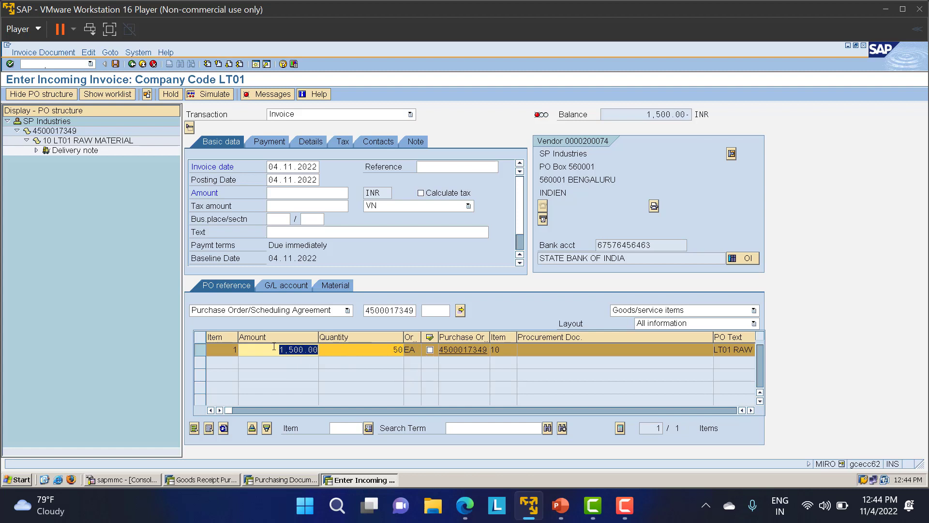
text(3000)
key(Return)
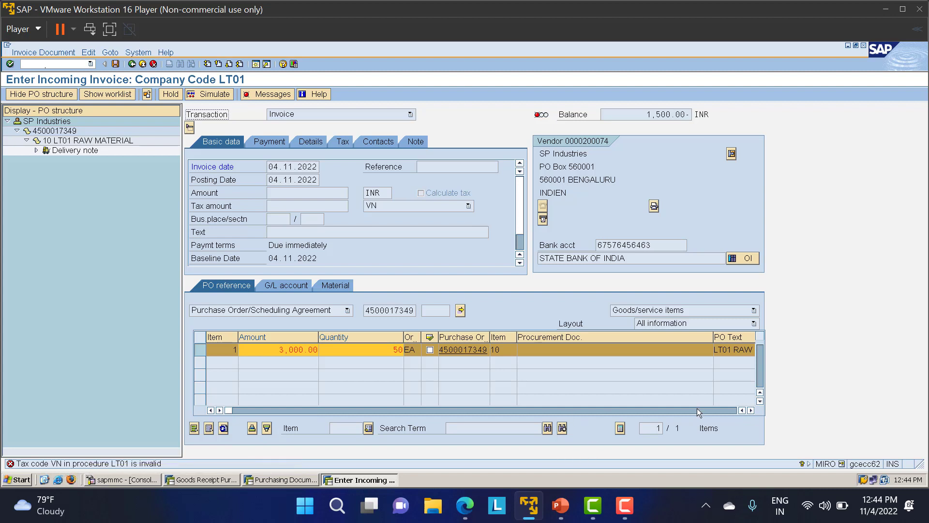
Set the tax code to LT (LT01 TAX CODE) for both the raw material item and the invoice's basic data.
click(751, 411)
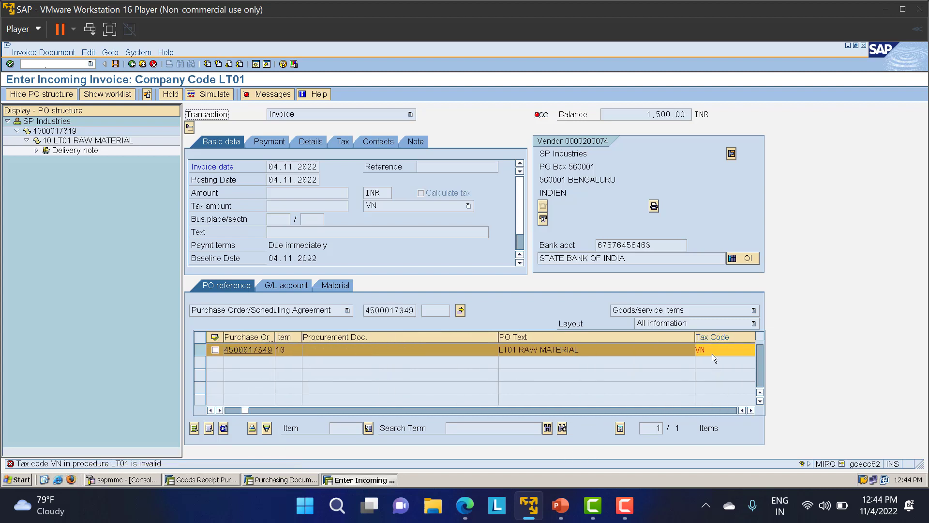
click(713, 353)
click(713, 361)
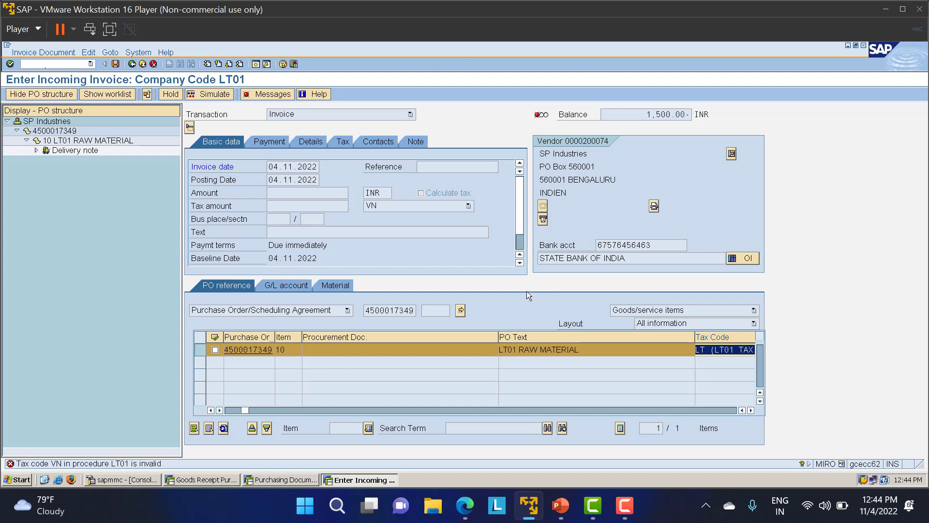
key(Return)
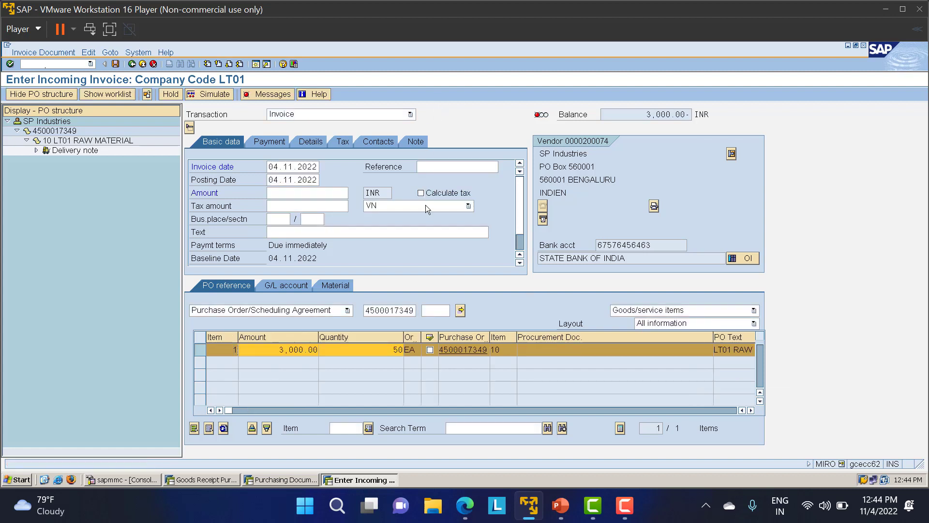
click(426, 207)
click(399, 208)
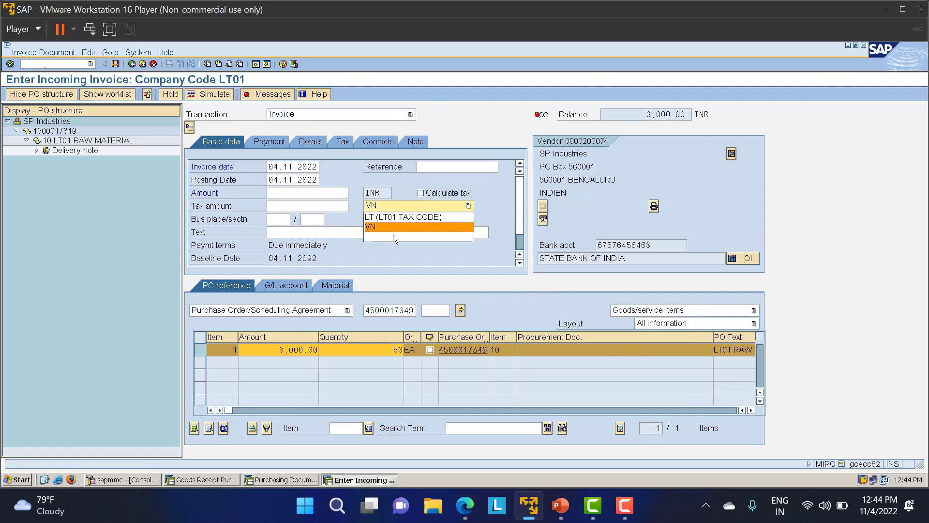
click(393, 219)
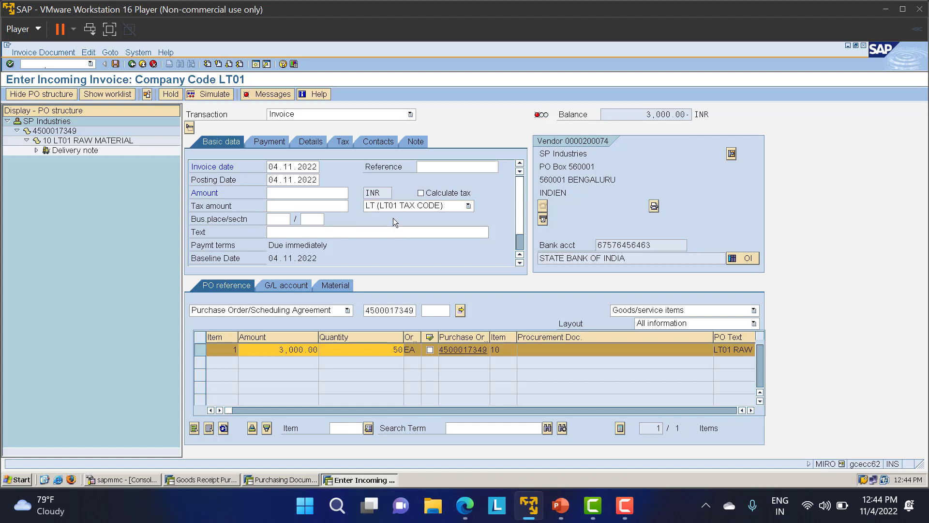
Copy the balance into the invoice header amount as 3,000.00 and post the SP Industries invoice.
drag(648, 114, 708, 114)
key(ctrl+c)
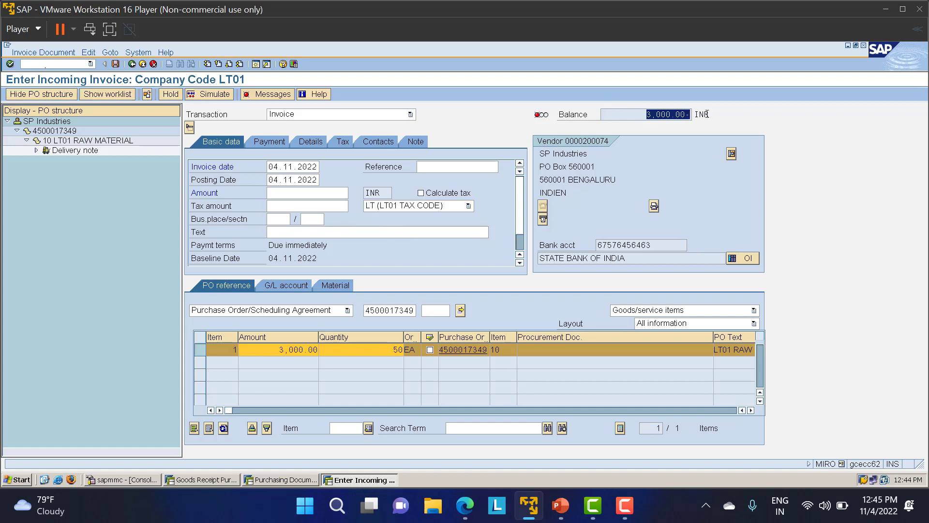
click(300, 196)
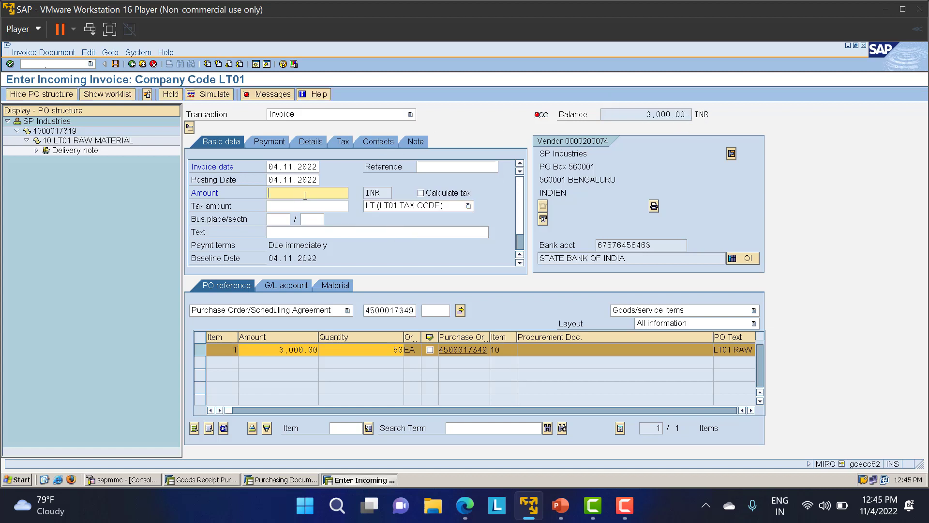
key(ctrl+v)
key(Return)
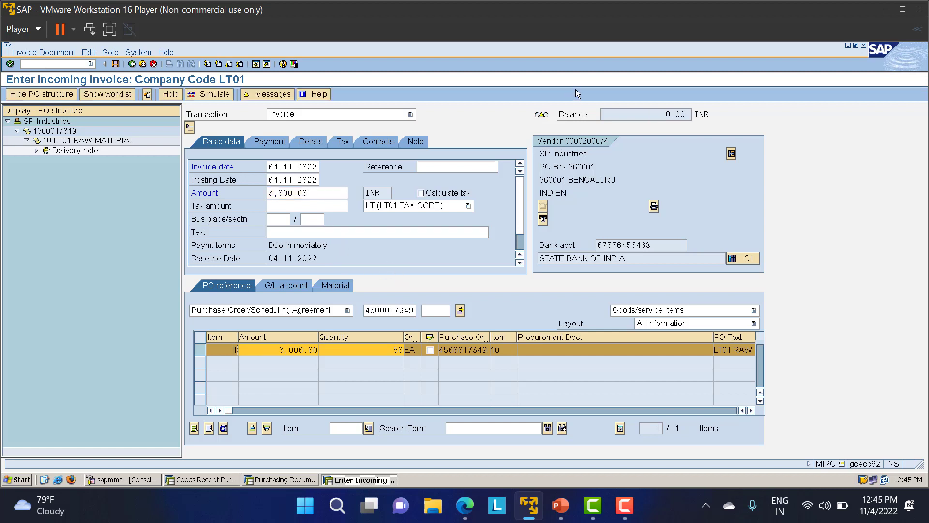
mouse_move(543, 120)
click(117, 67)
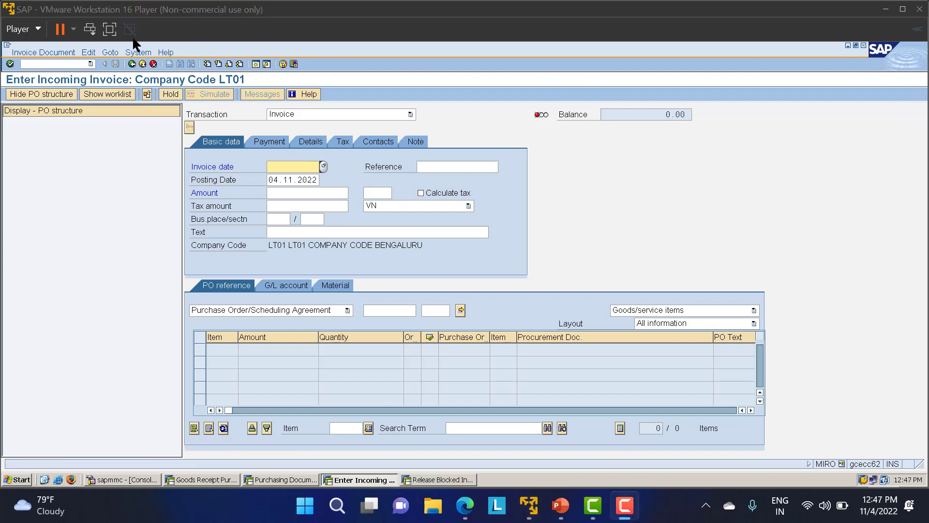
Open the transaction MRBR for releasing blocked invoices.
click(54, 64)
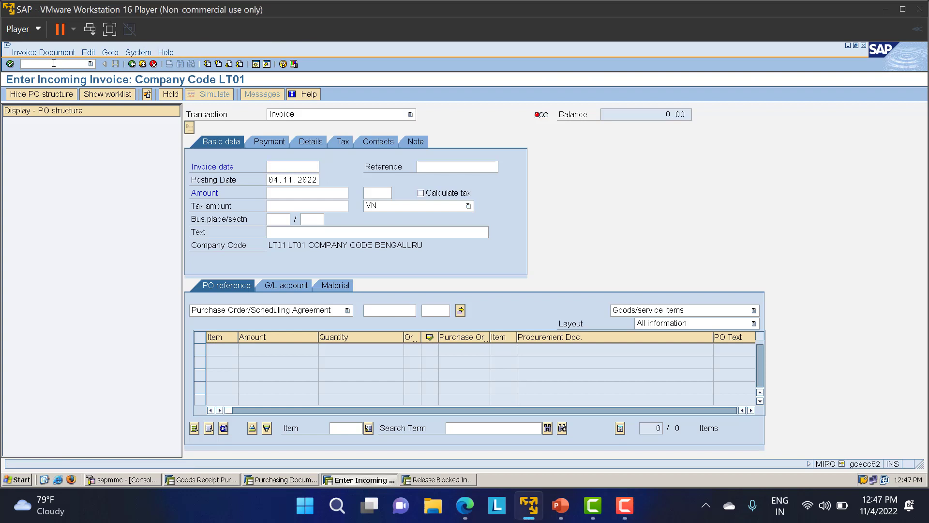
text(/NMRBR)
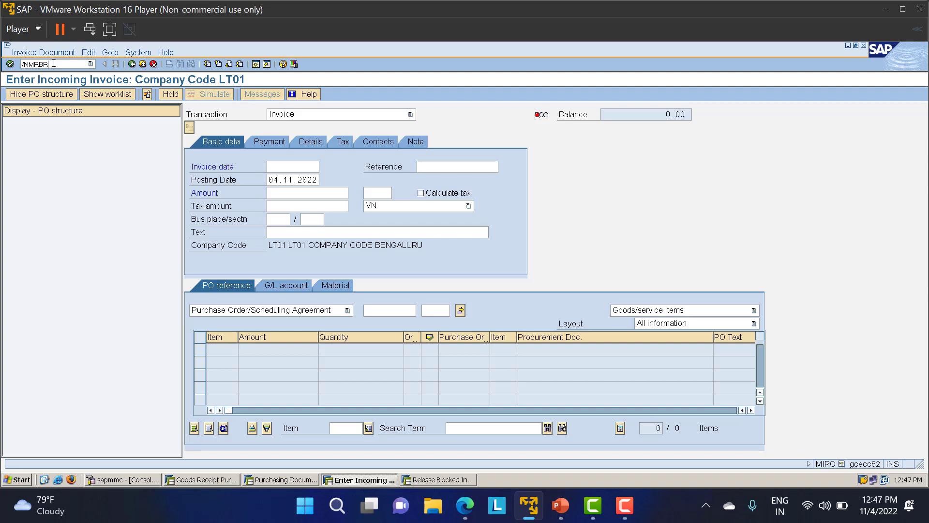
key(Return)
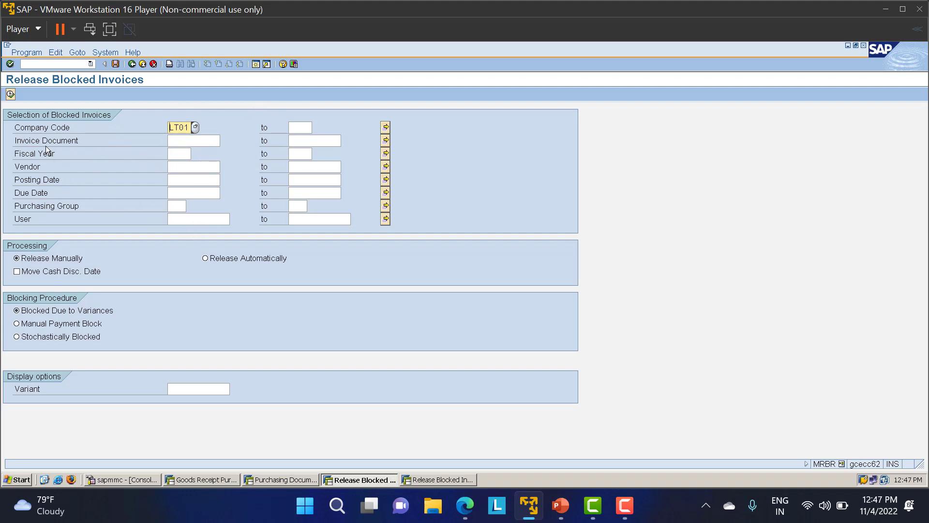
List the blocked invoices for company code LT01, then release the SP Industries invoice and save the release.
click(183, 140)
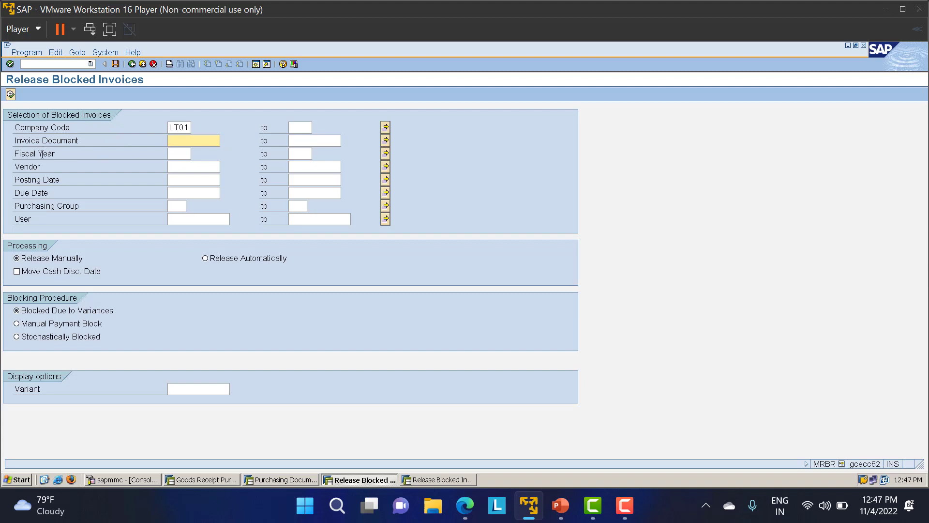
click(182, 154)
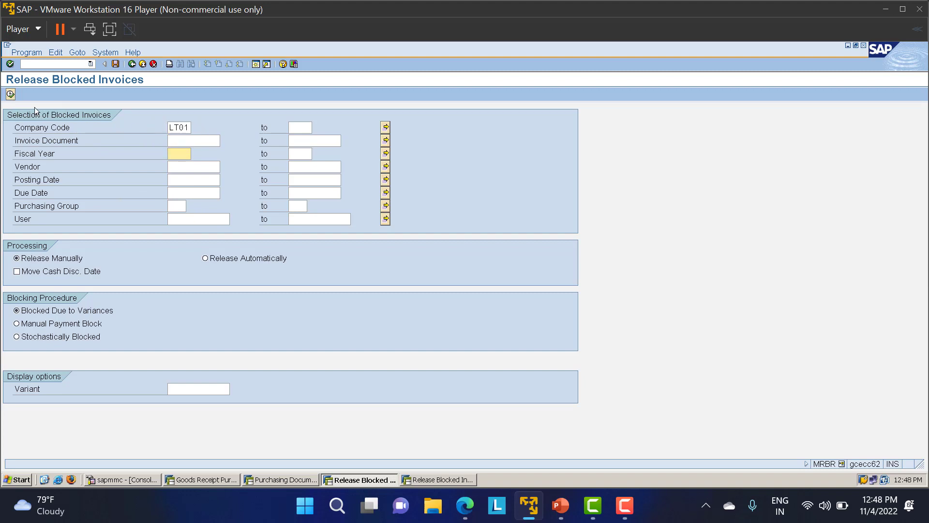
click(10, 95)
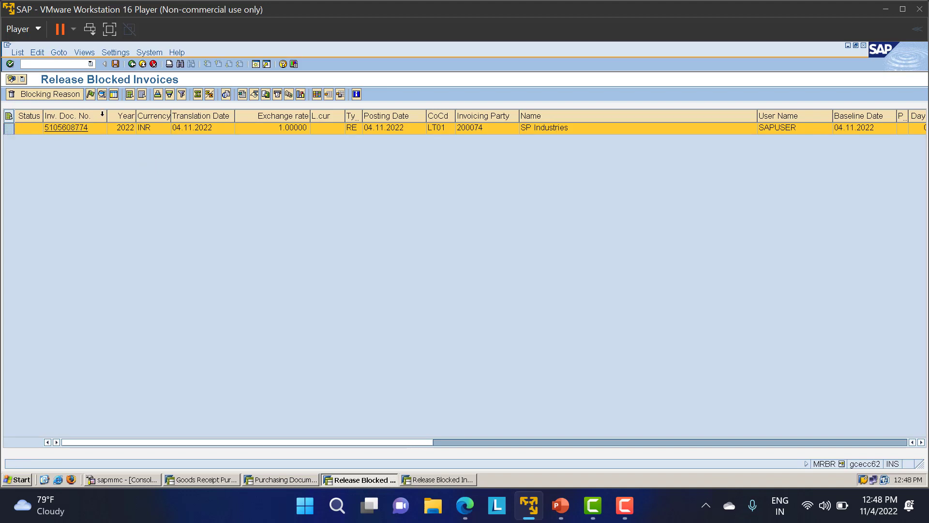
click(90, 95)
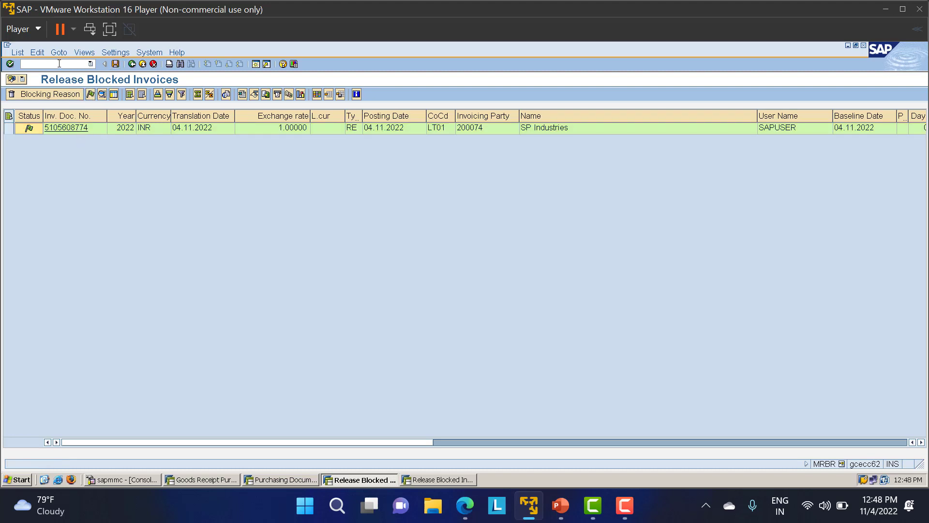
click(116, 64)
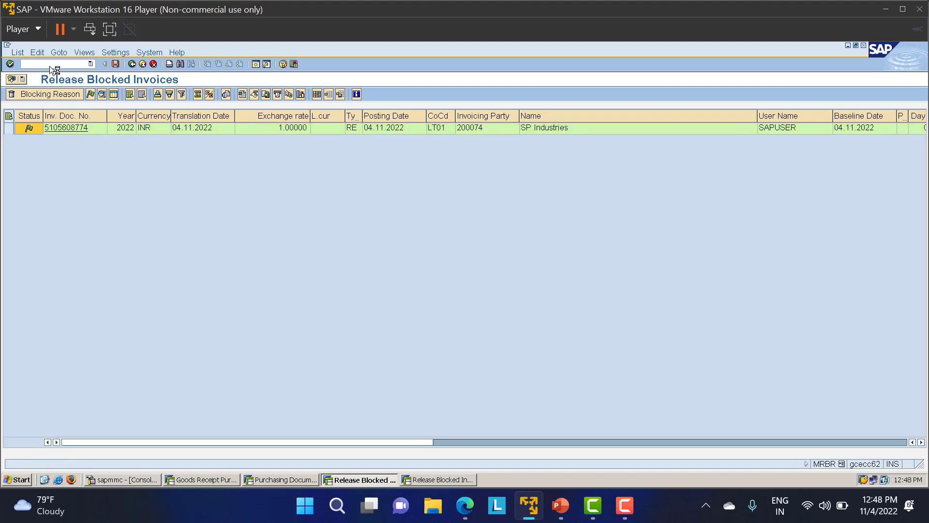
Open the invoice display transaction MIR4, display the released SP Industries invoice and view its payment data.
click(50, 65)
text(/)
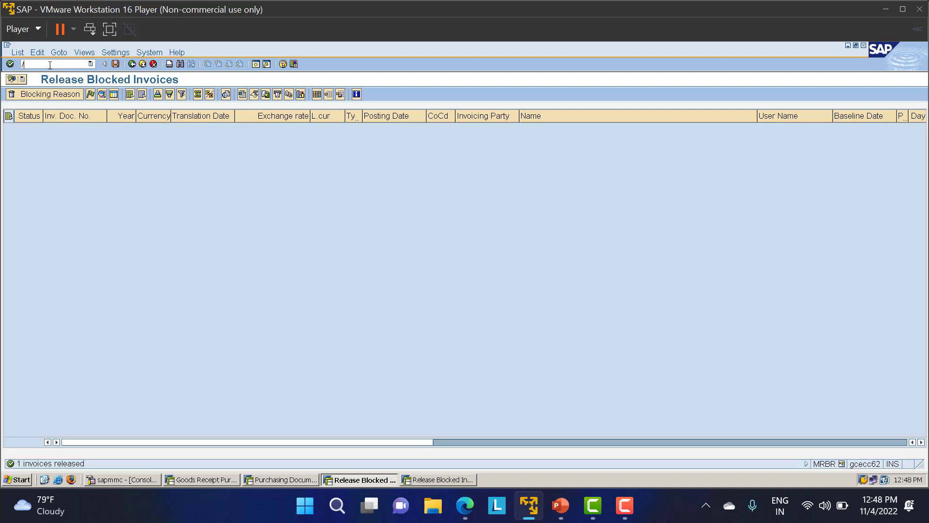
text(NMIR4)
key(Return)
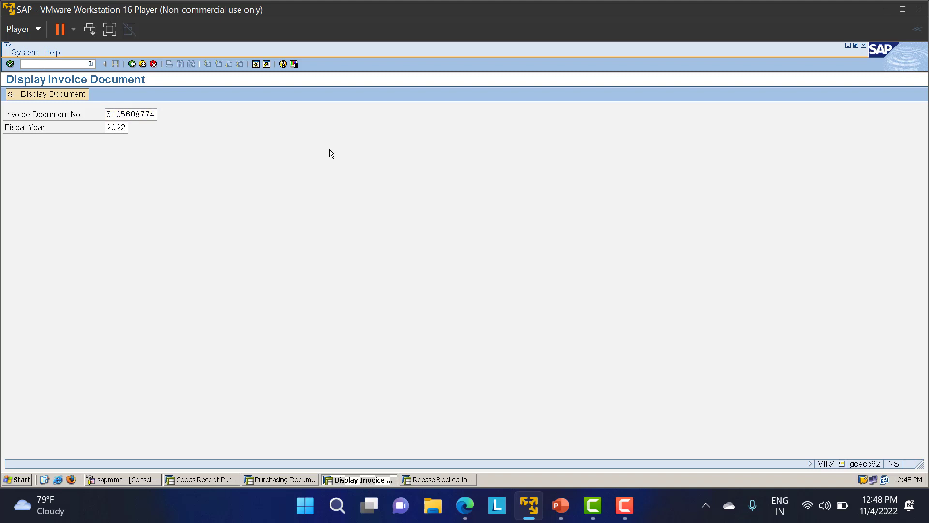
key(Return)
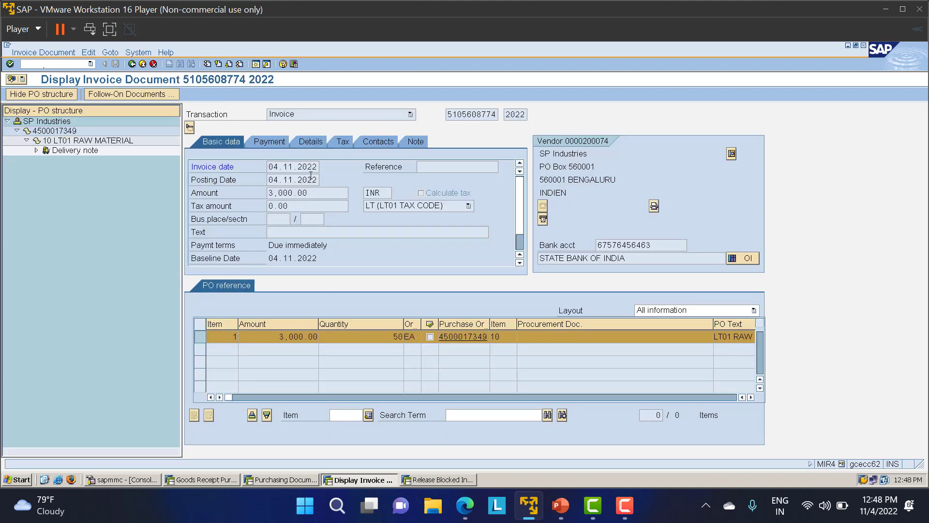
click(279, 142)
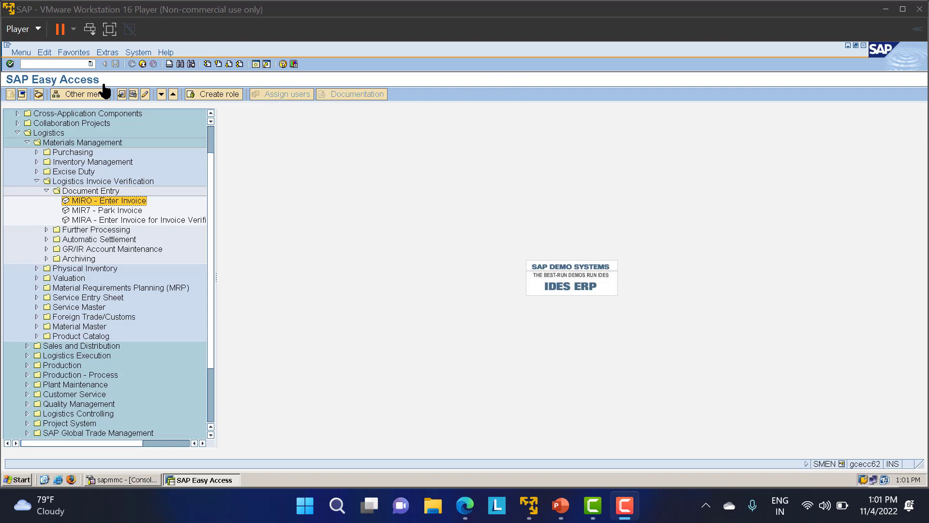
Open the purchase order display transaction ME23N and display the purchase order placed with vendor SP Industries.
click(60, 63)
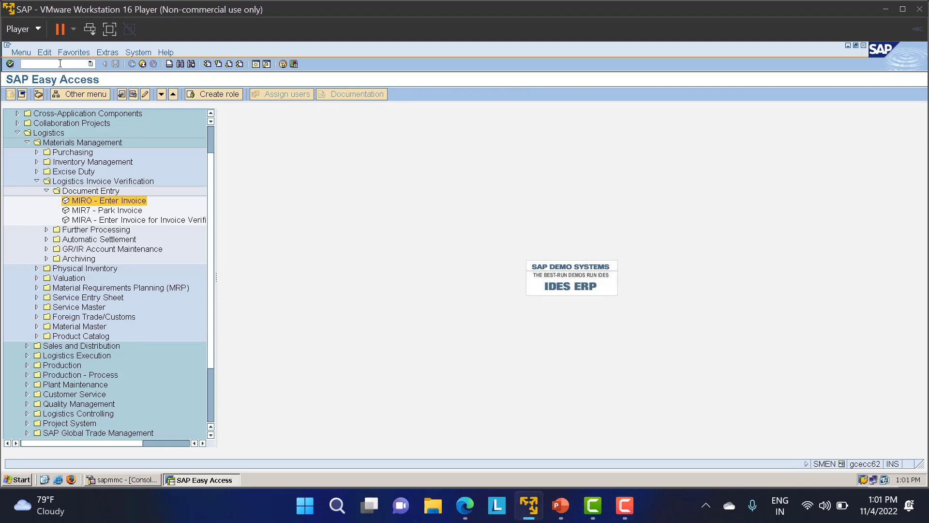
text(/NME23N)
key(Return)
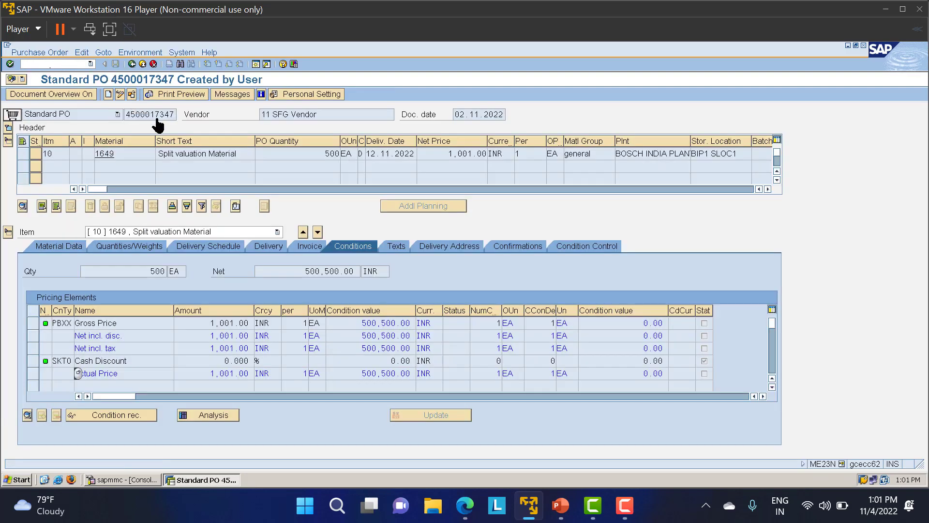
click(131, 95)
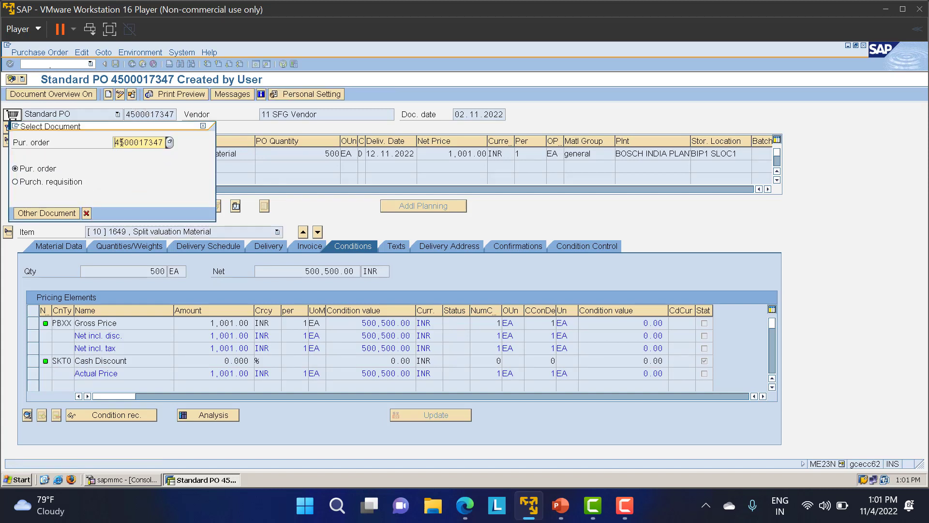
drag(117, 142, 183, 145)
text(4)
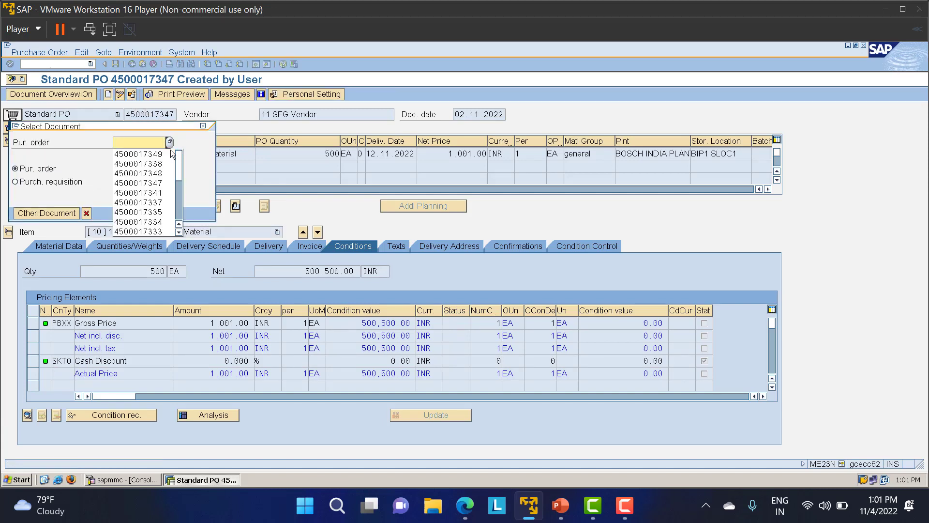
click(173, 154)
key(Return)
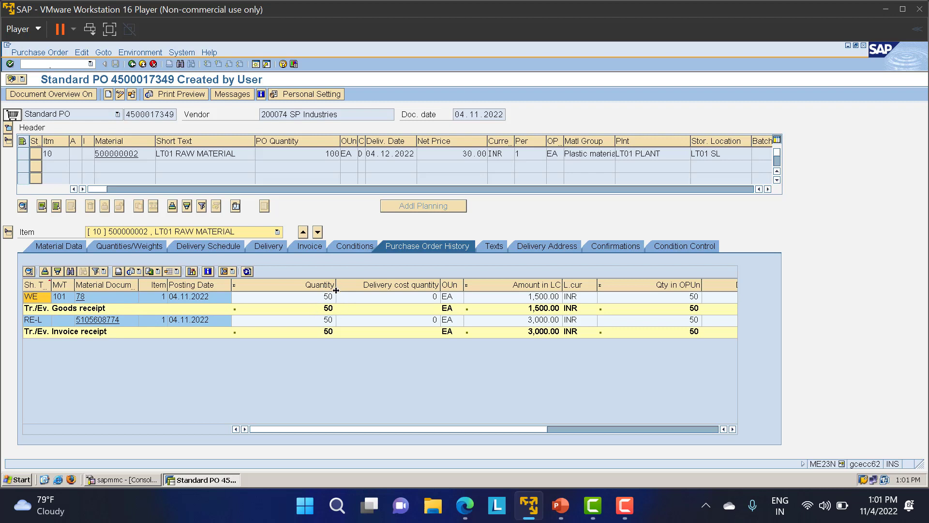
Compare the ordered quantity with the goods receipt in the purchase order history, and review the header status of ordered, delivered and invoiced amounts.
double_click(334, 154)
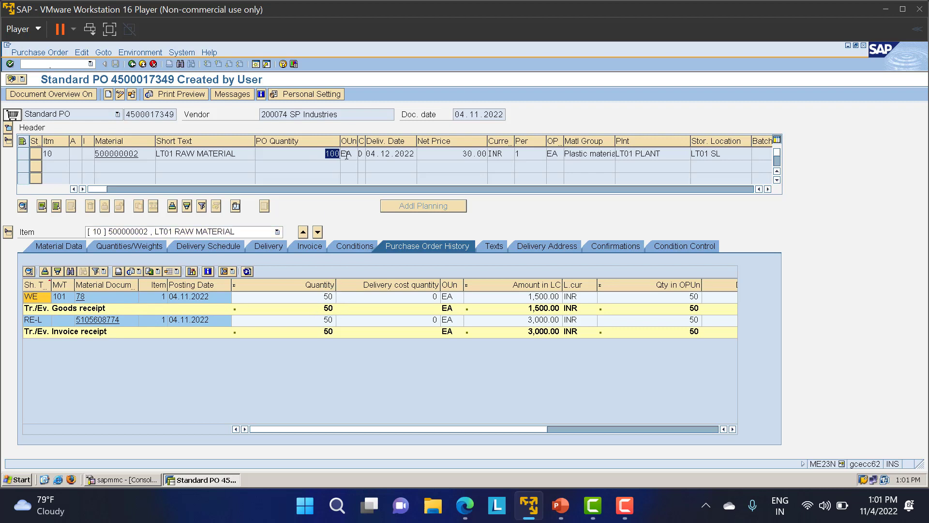
click(320, 308)
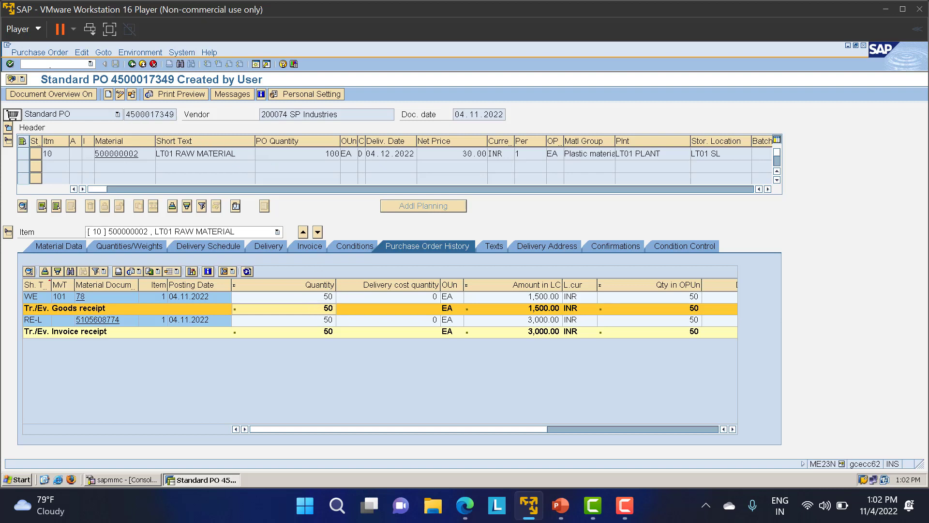
click(8, 127)
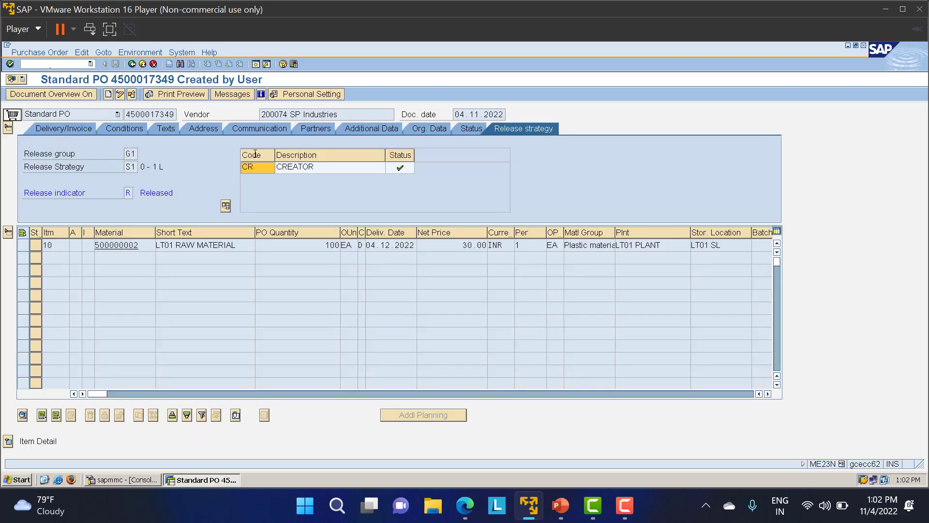
click(466, 129)
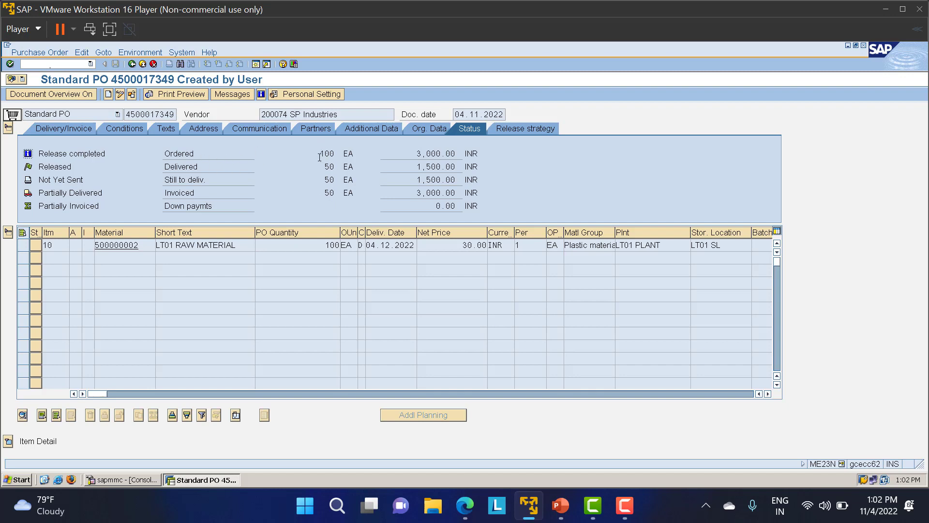
drag(319, 157, 341, 180)
click(345, 155)
click(340, 168)
drag(416, 193, 452, 192)
click(8, 440)
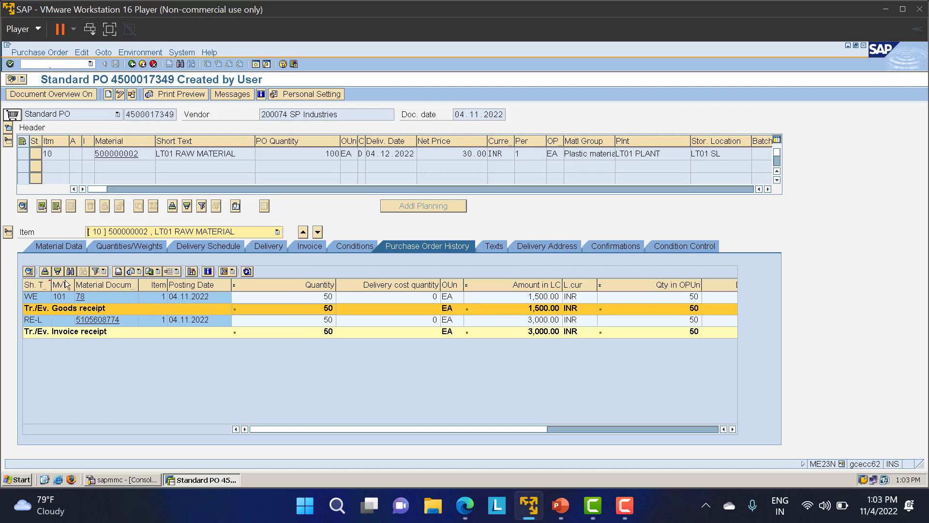
scroll(186, 323, down, 1)
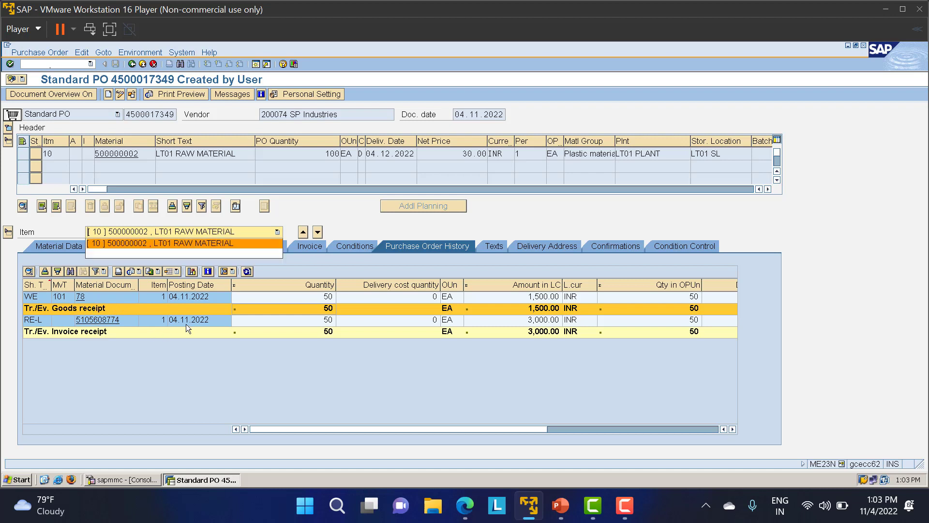
Copy the purchase order number and load that order for goods receipt in transaction MIGO in a new session.
click(135, 115)
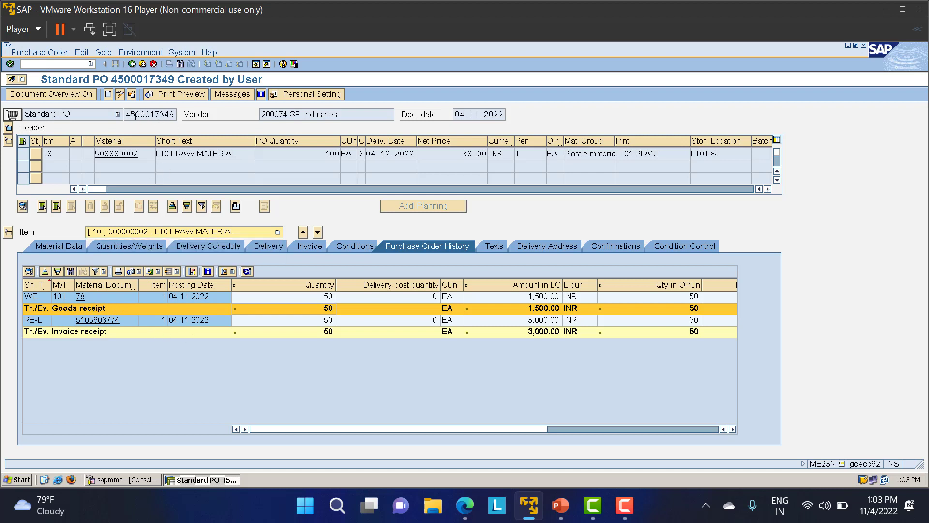
drag(126, 114, 176, 115)
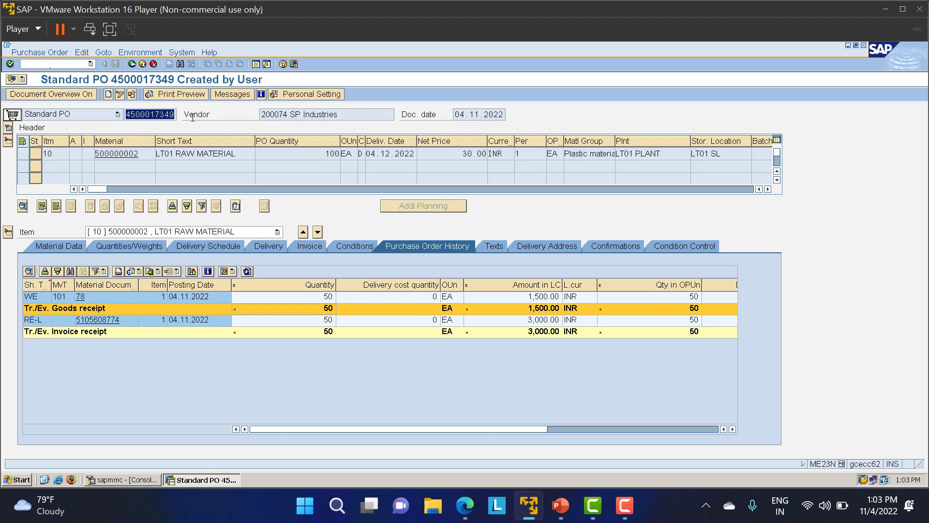
key(ctrl+c)
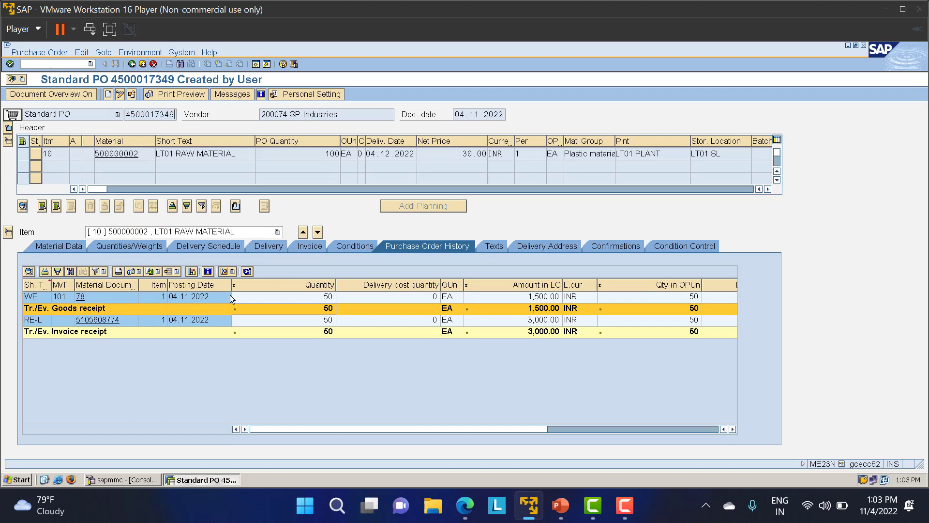
click(256, 64)
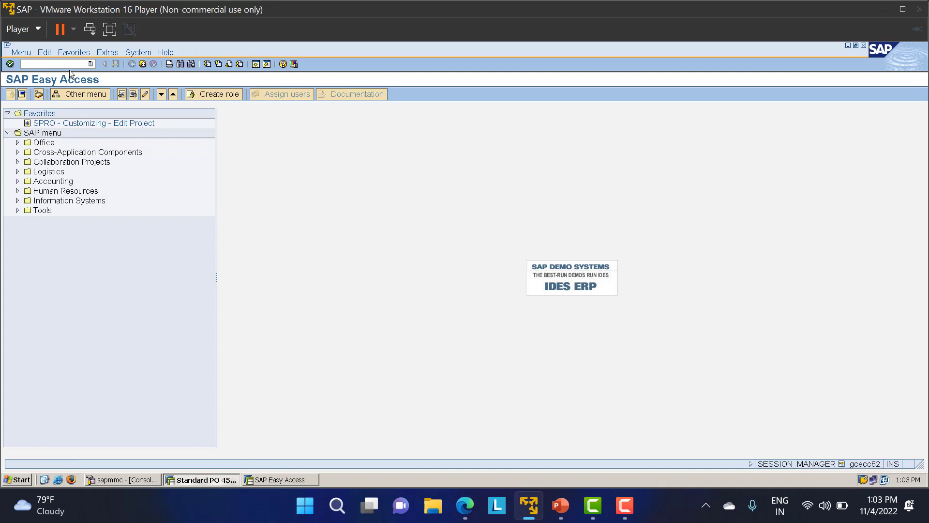
click(49, 64)
text(MIGO)
key(Return)
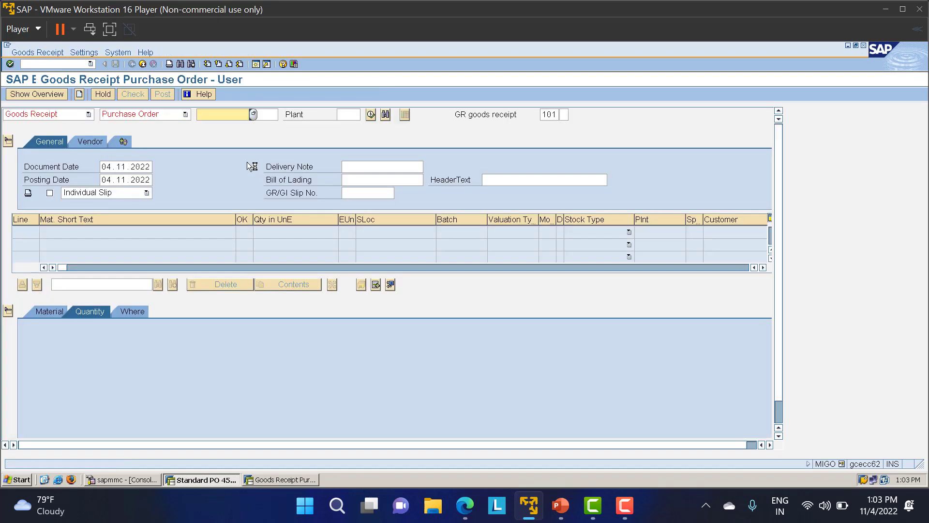
key(ctrl+v)
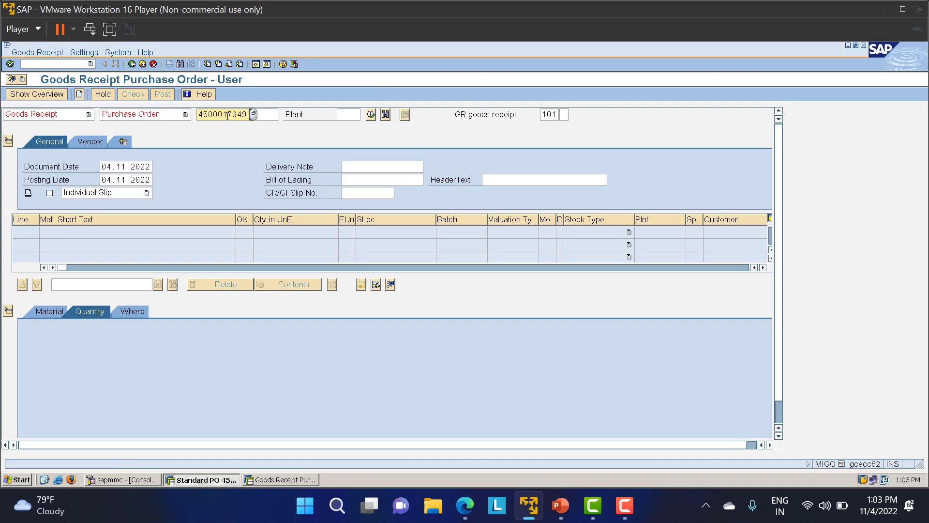
key(Return)
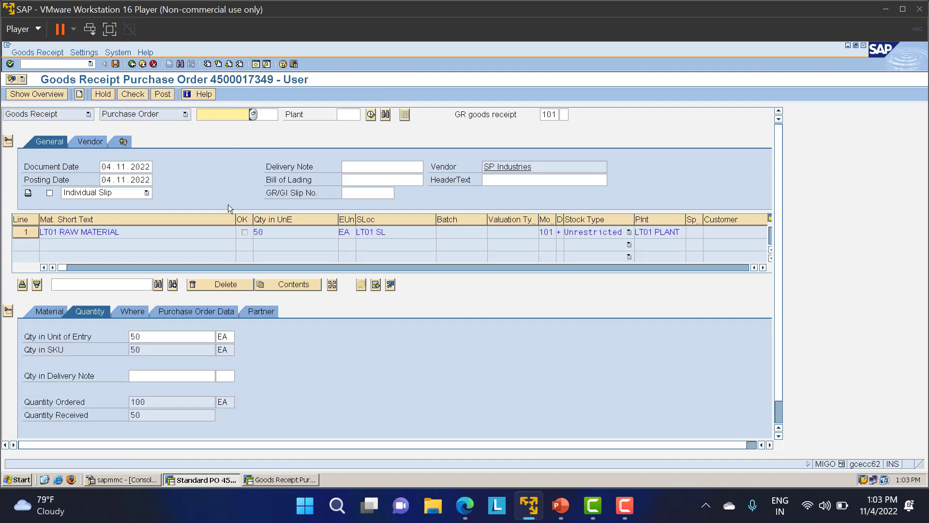
Mark the LT01 RAW MATERIAL line of 50 EA as OK, then check and post the goods receipt.
drag(291, 234, 212, 234)
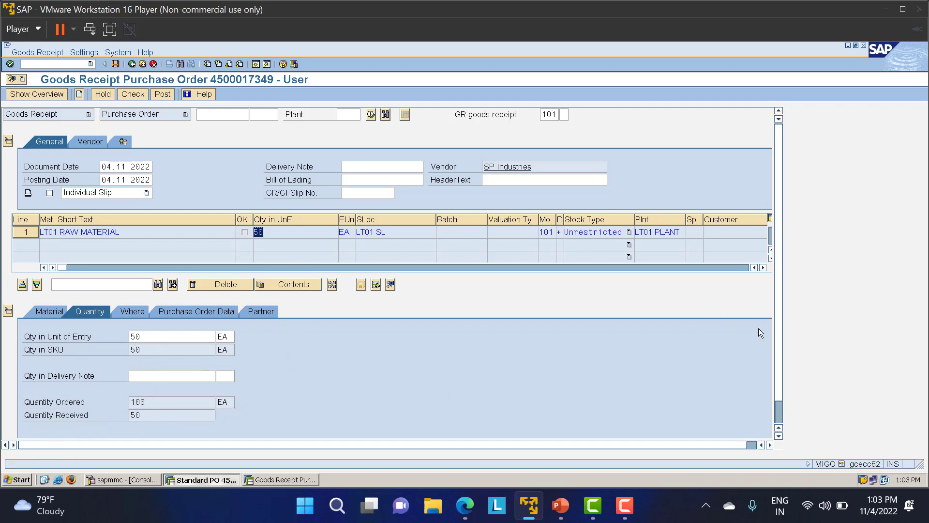
scroll(781, 389, down, 2)
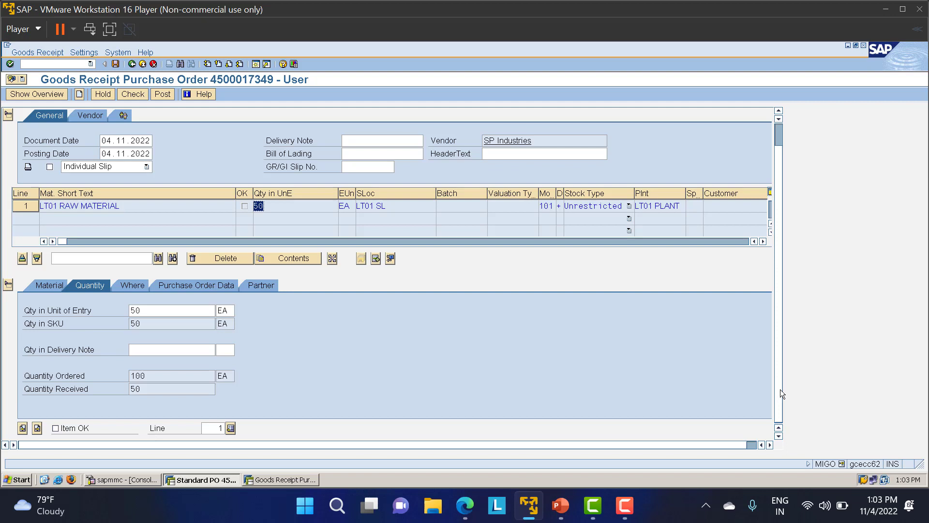
click(54, 429)
scroll(438, 351, up, 2)
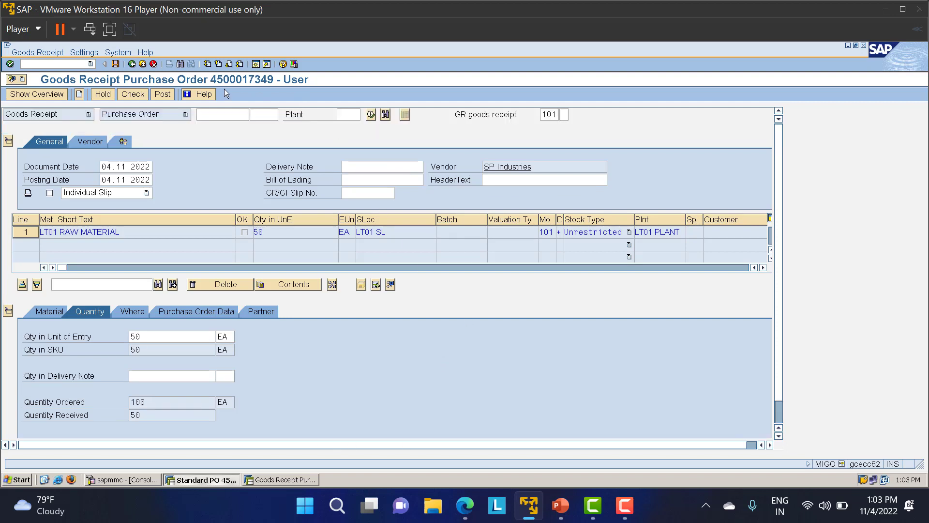
click(137, 95)
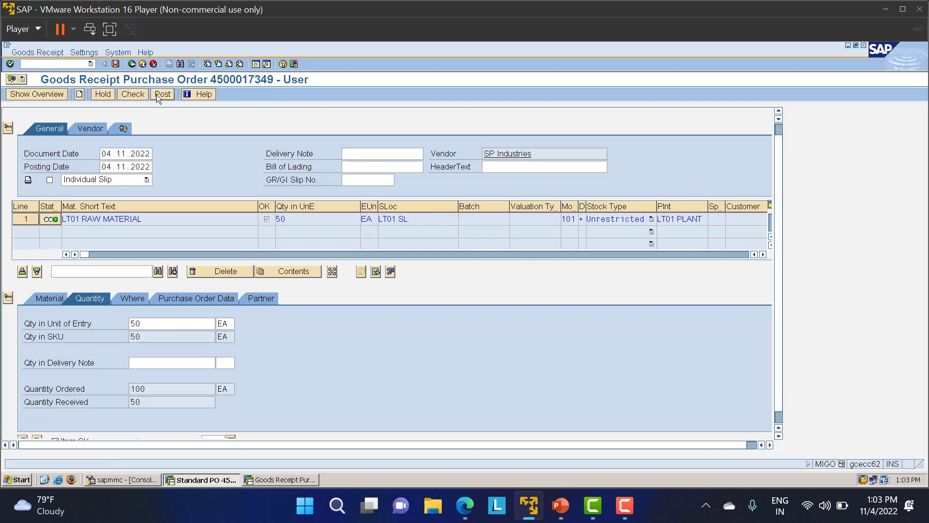
click(156, 94)
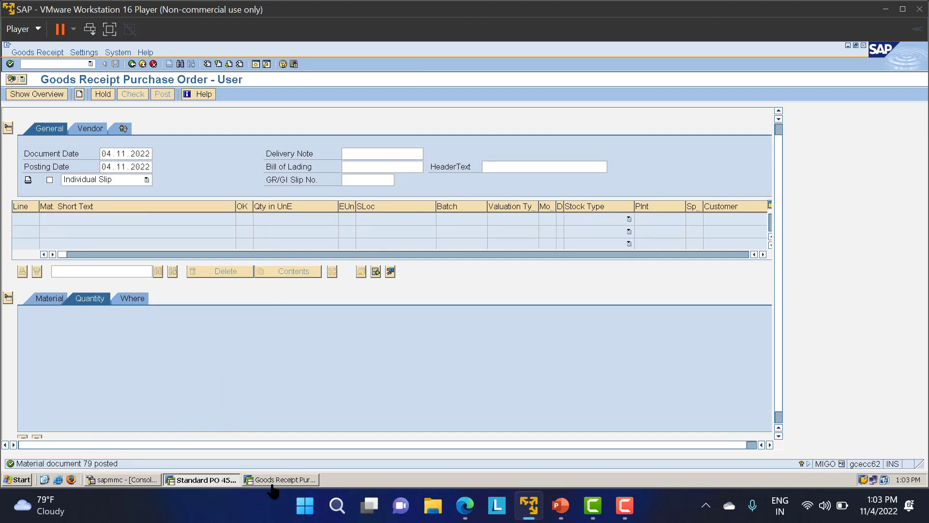
Return to the purchase order display, reload the SP Industries order and compare the ordered quantity with the goods receipt total in its history.
click(203, 481)
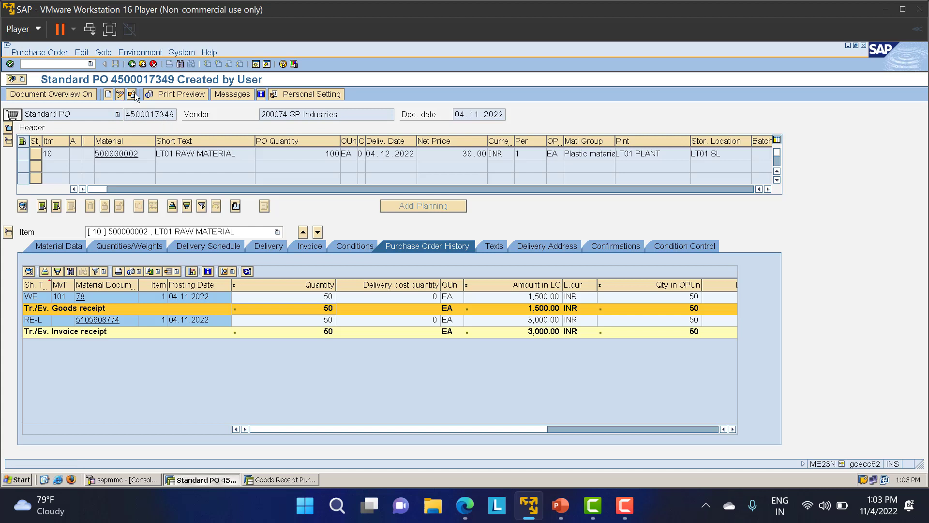
click(121, 96)
key(Return)
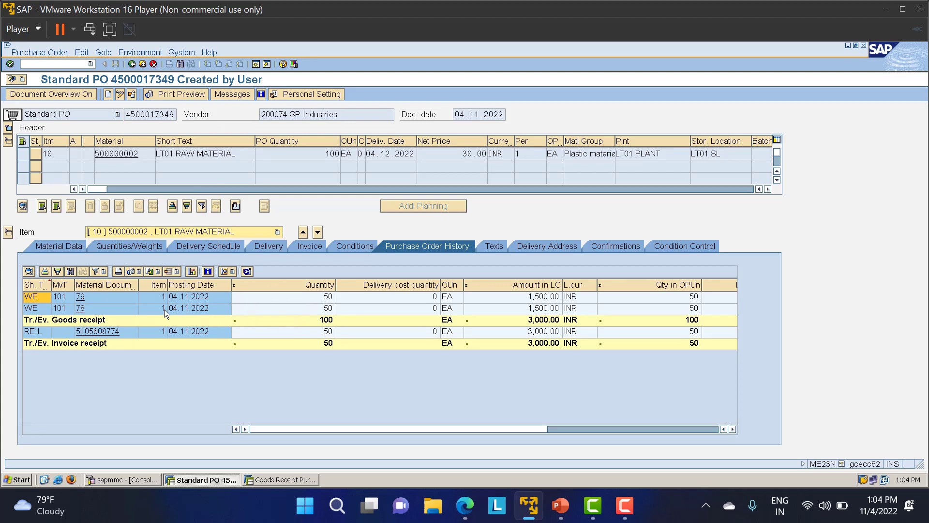
drag(324, 154, 339, 154)
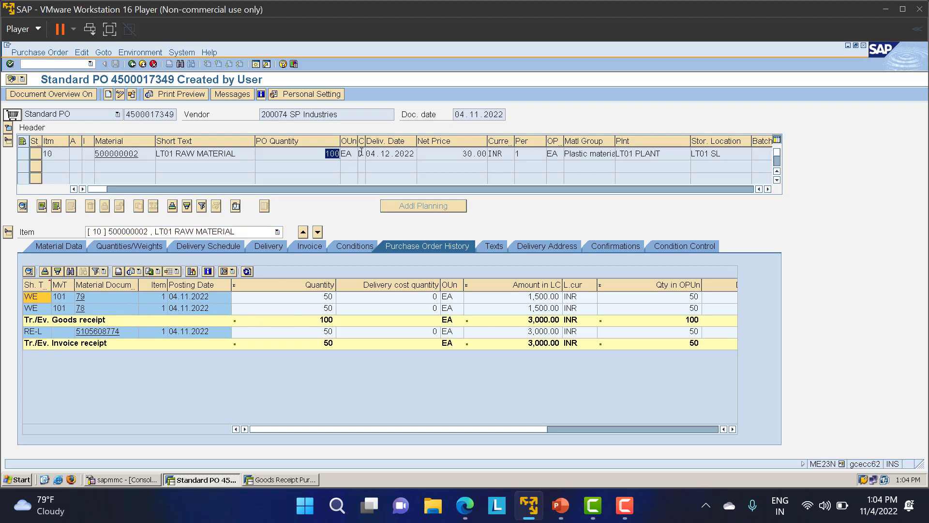
click(330, 321)
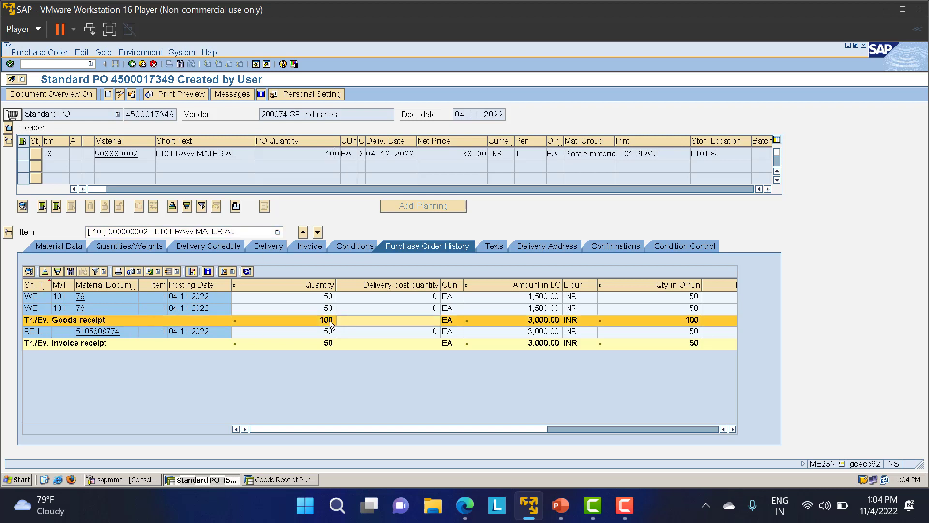